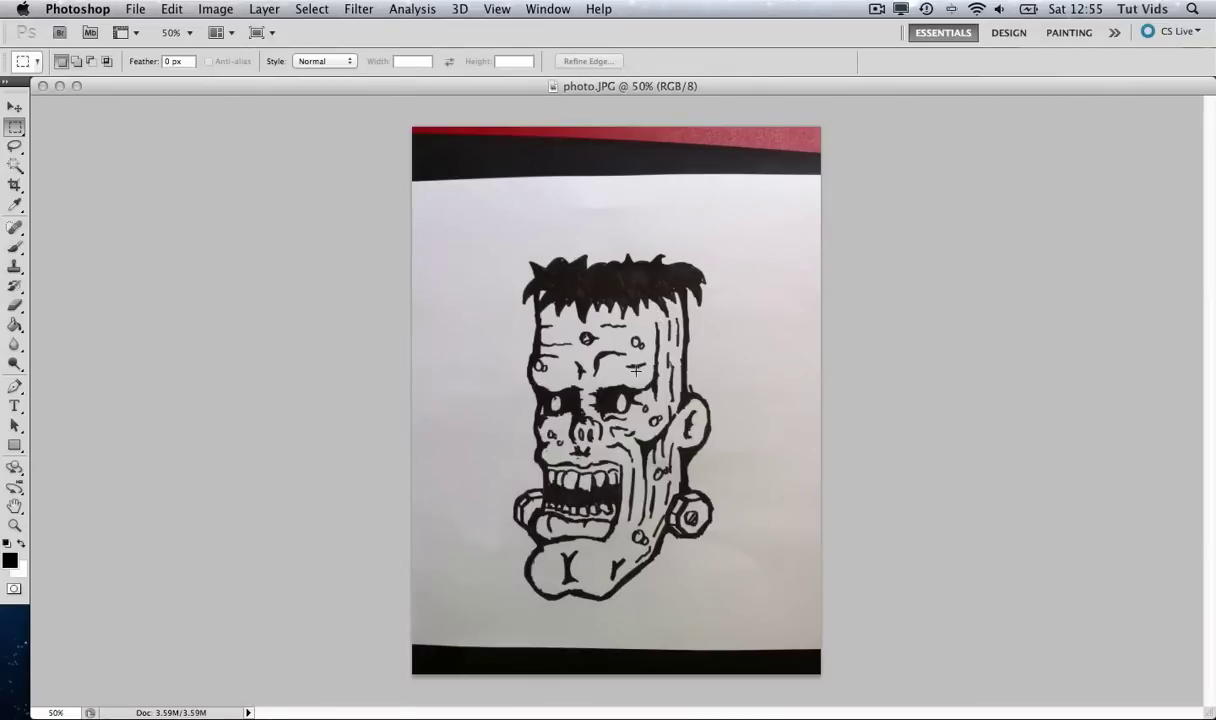
# Crop photo.JPG to the white paper around the head, dropping the dark strips, and fit it on screen
pyautogui.scroll(2, 636, 371)
pyautogui.scroll(2, 636, 371)
pyautogui.moveTo(667, 390); pyautogui.dragTo(692, 342)
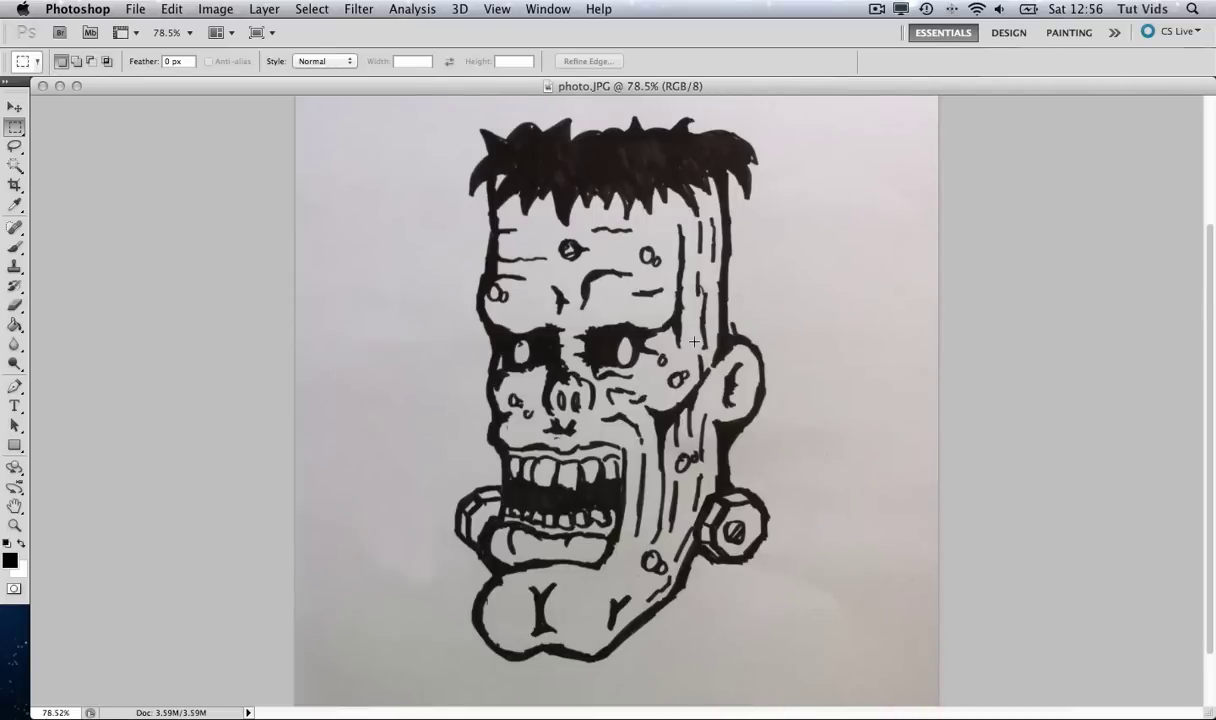
pyautogui.scroll(-3, 660, 338)
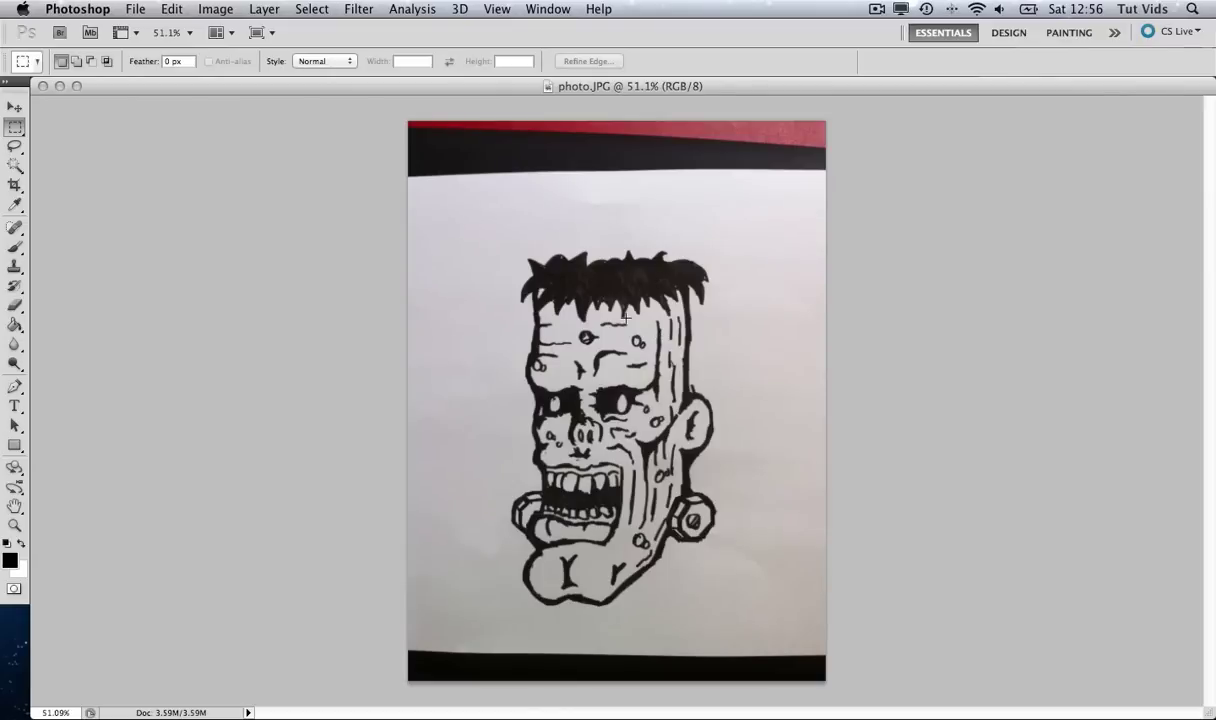
pyautogui.click(218, 10)
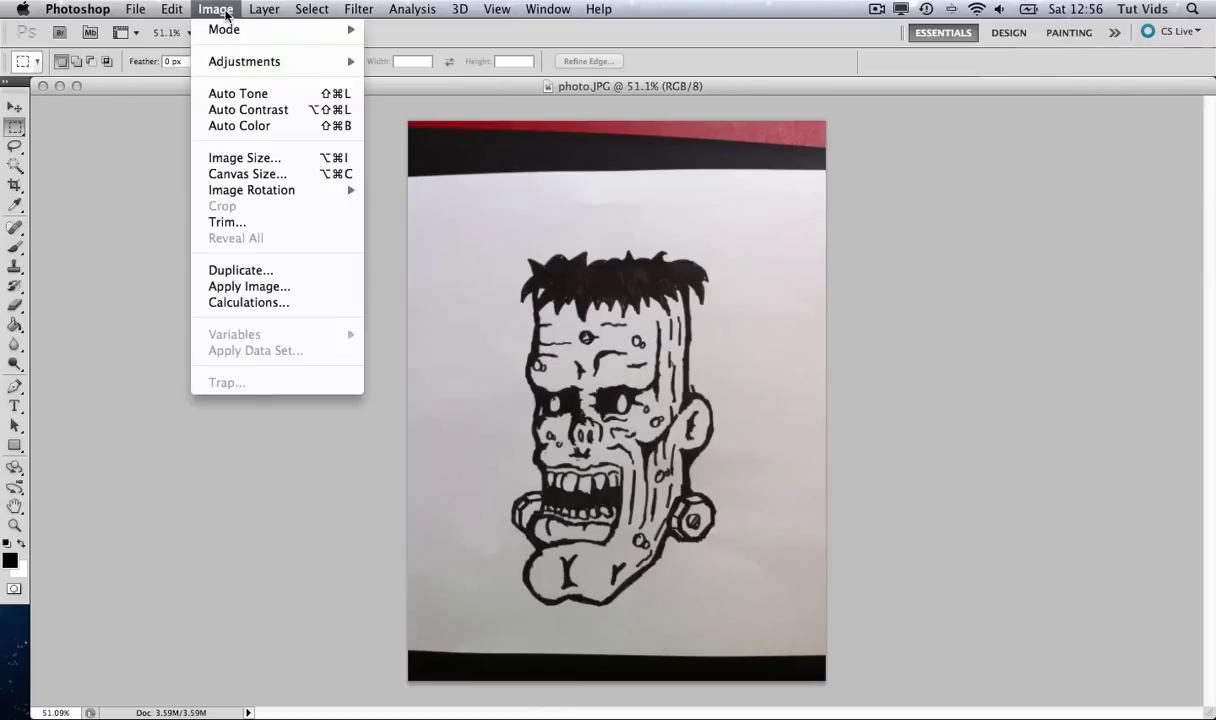
pyautogui.click(227, 15)
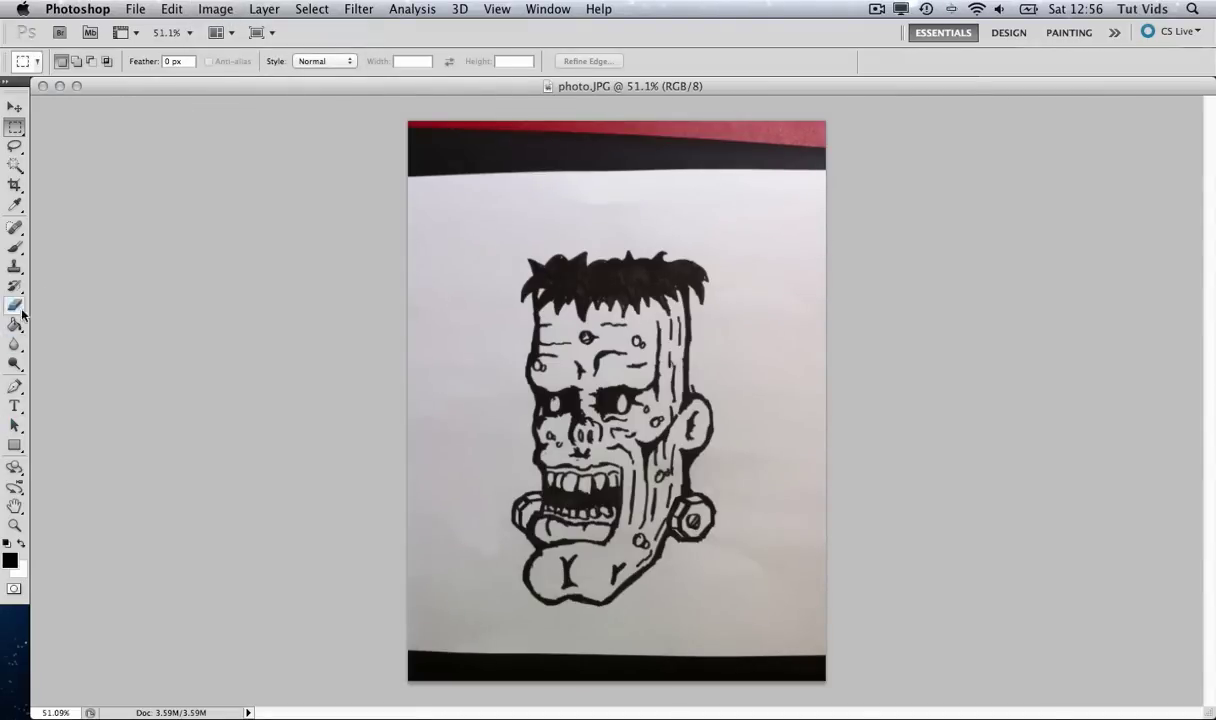
pyautogui.click(15, 185)
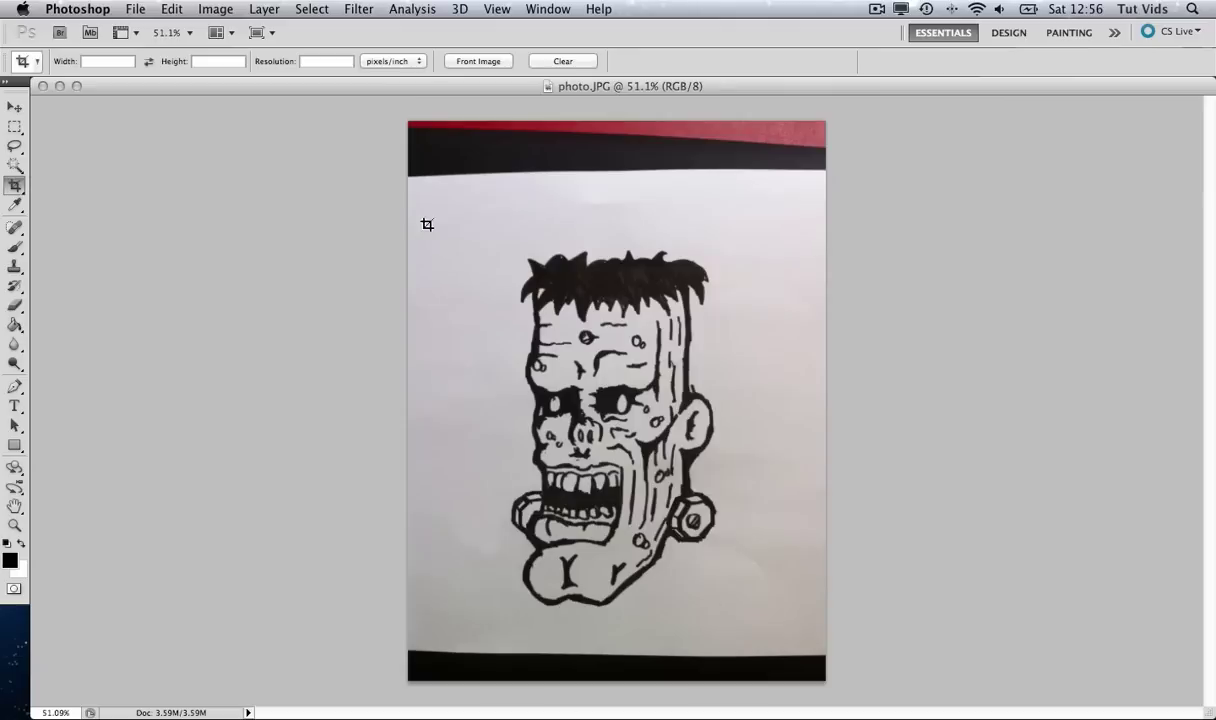
pyautogui.moveTo(444, 210); pyautogui.dragTo(786, 625)
pyautogui.press('Return')
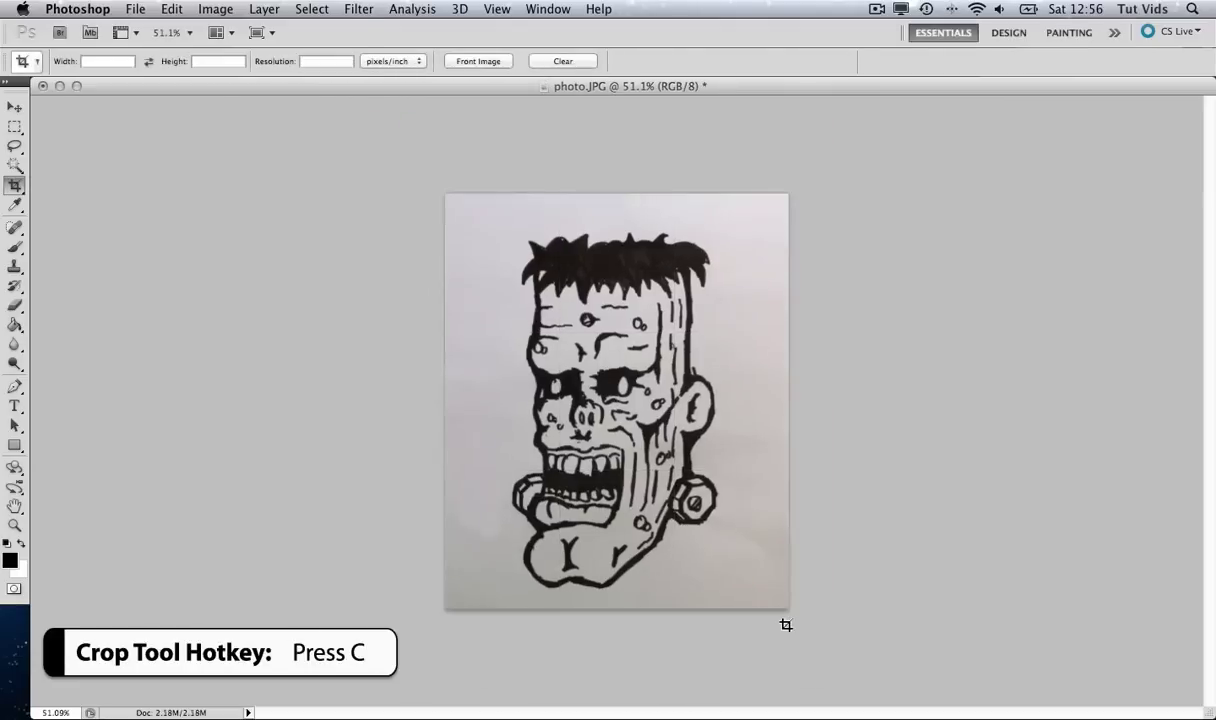
pyautogui.press('super+0')
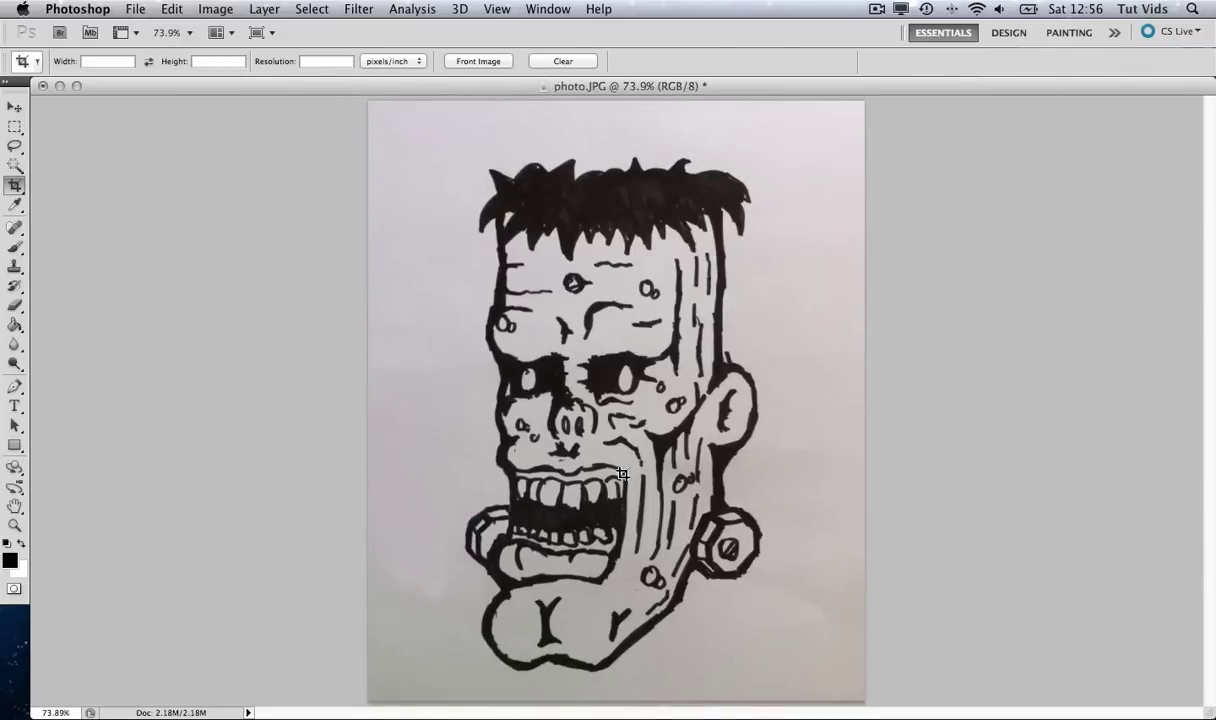
# Apply Levels with input values 34, 1.30 and 147 to whiten the paper and blacken the ink
pyautogui.click(217, 10)
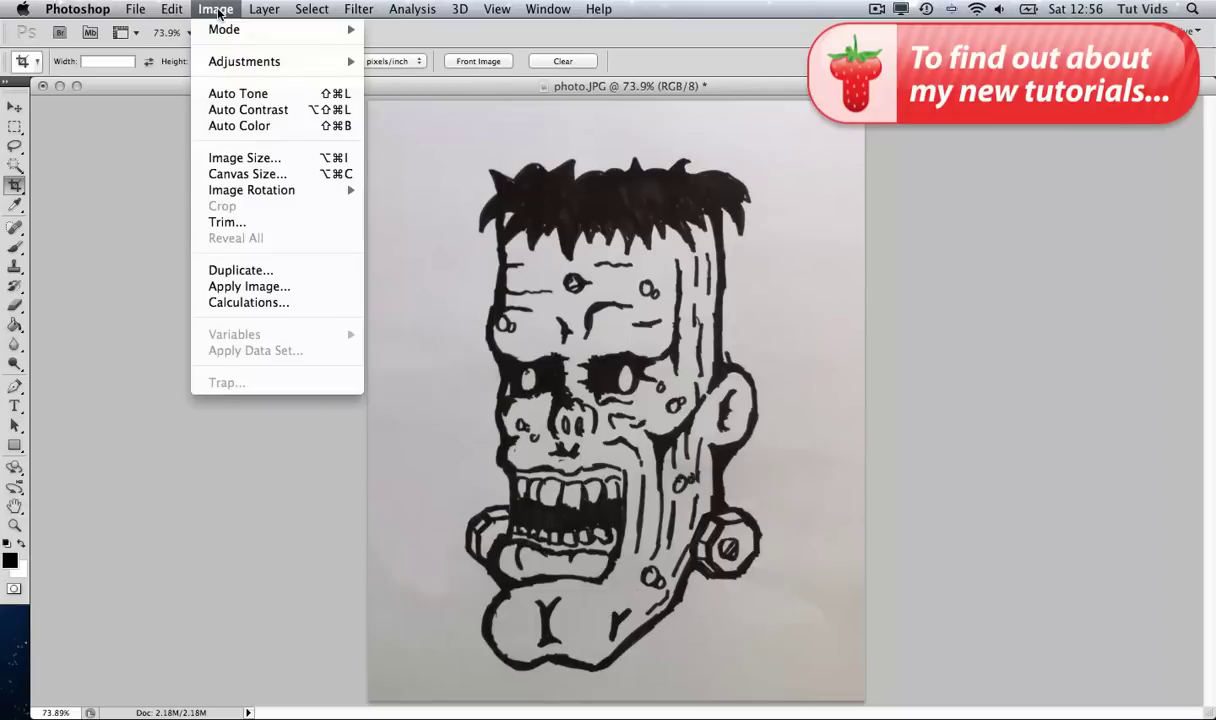
pyautogui.moveTo(330, 61)
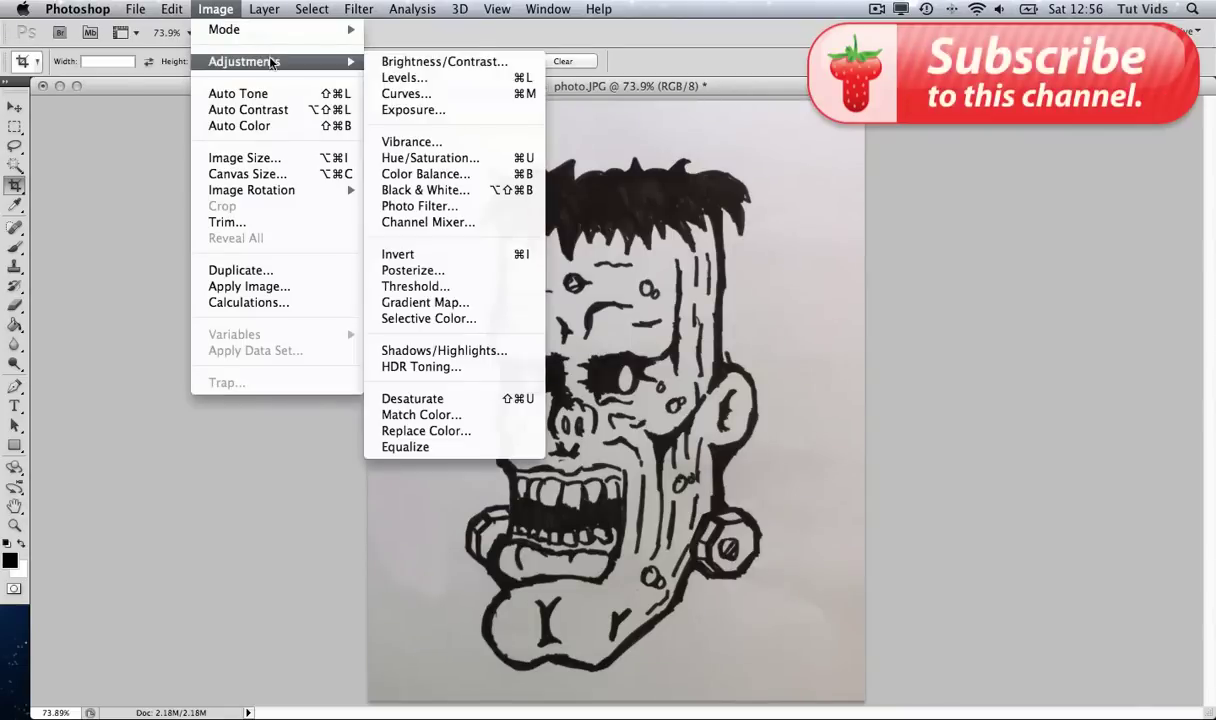
pyautogui.click(404, 79)
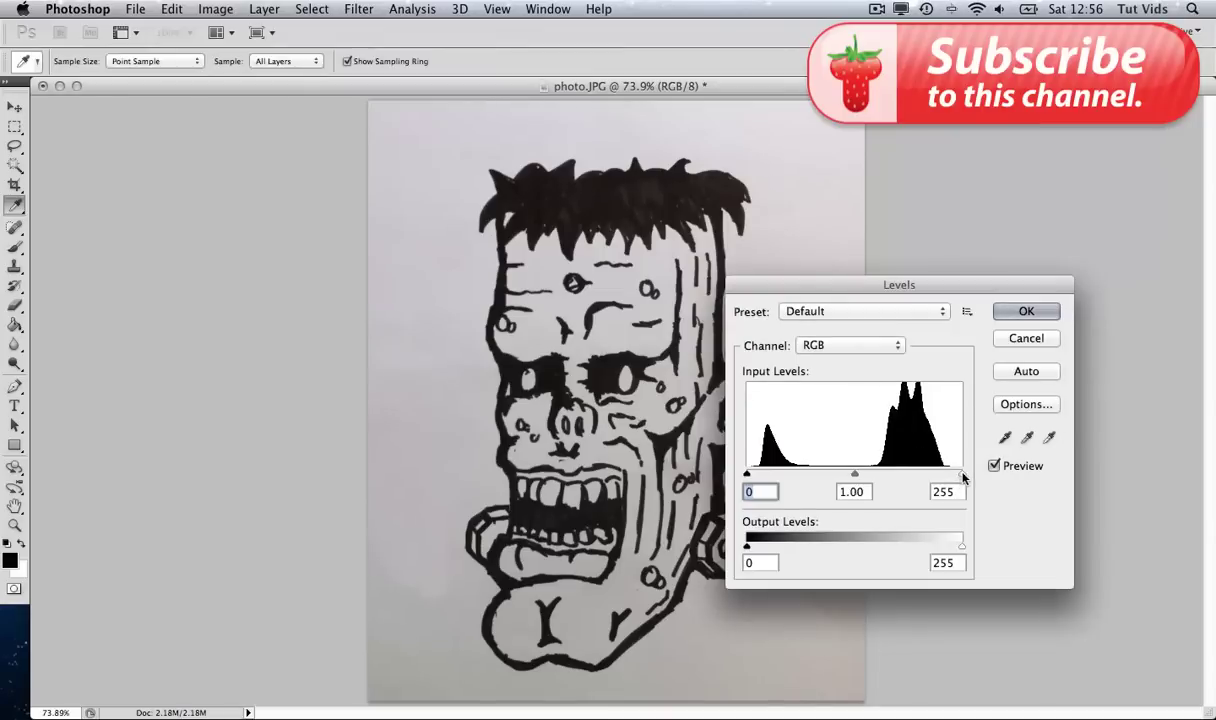
pyautogui.moveTo(965, 478); pyautogui.dragTo(871, 480)
pyautogui.moveTo(747, 474); pyautogui.dragTo(814, 476)
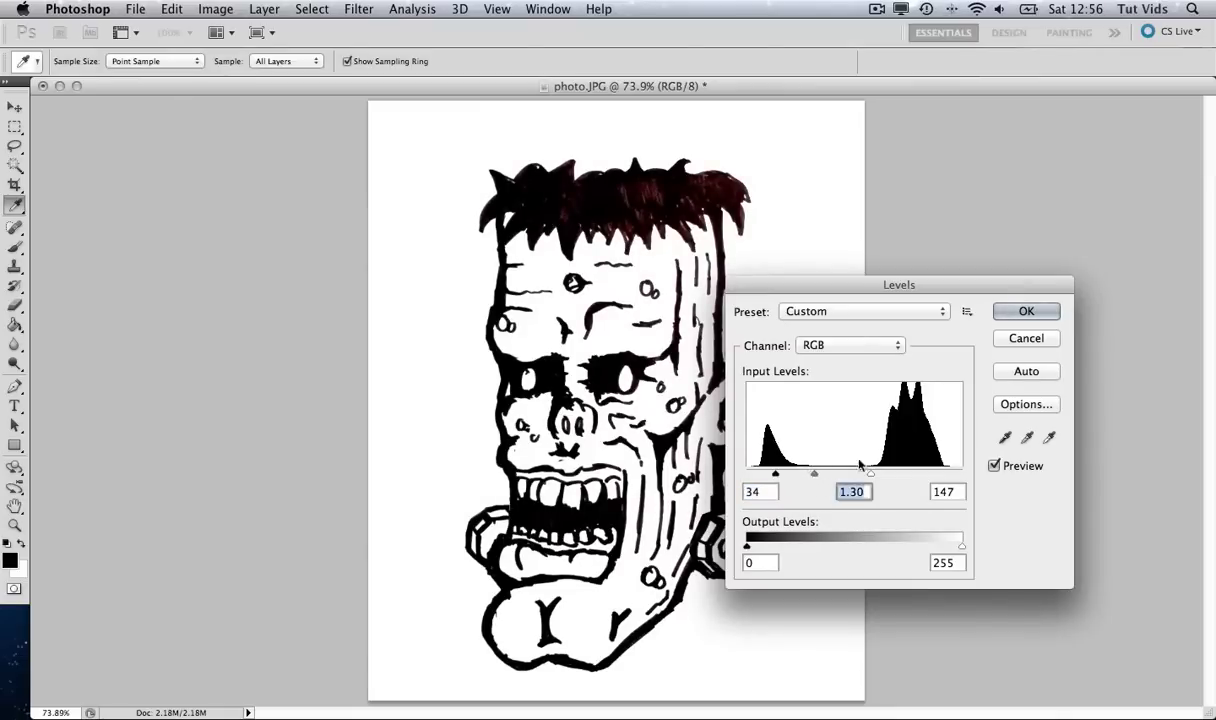
pyautogui.click(1008, 310)
pyautogui.press('c')
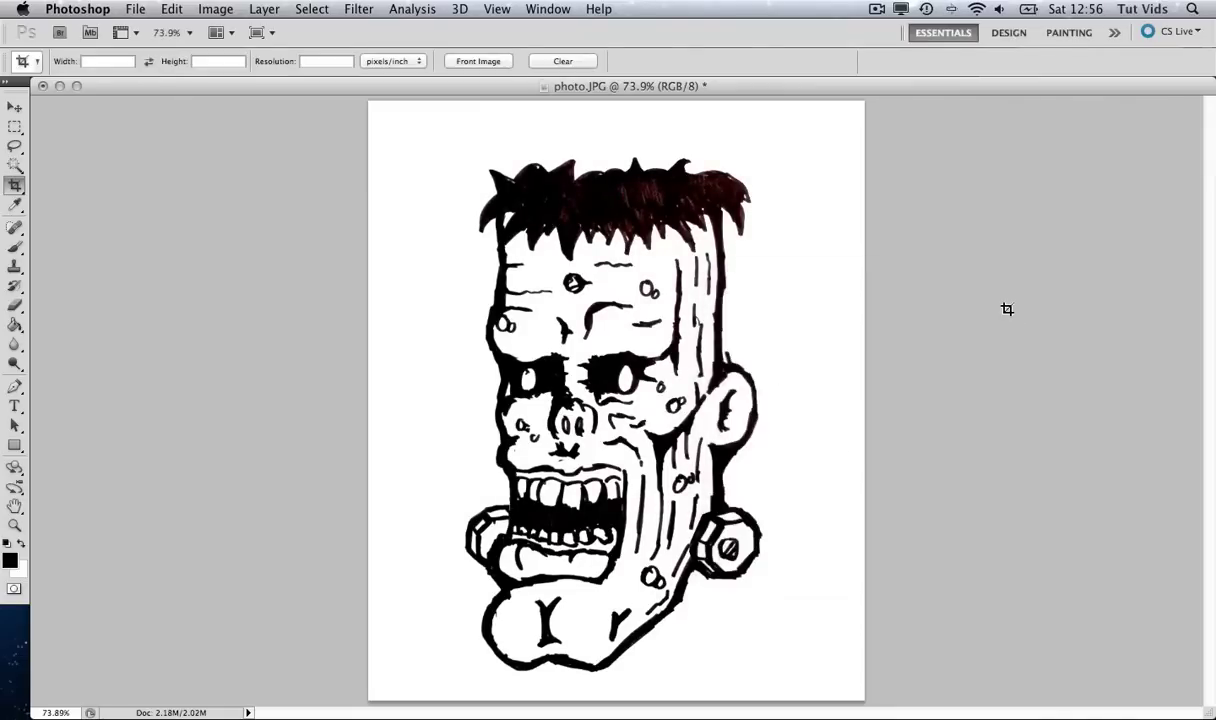
# Convert the image to Grayscale mode, discarding the colour information
pyautogui.click(210, 12)
pyautogui.moveTo(249, 31)
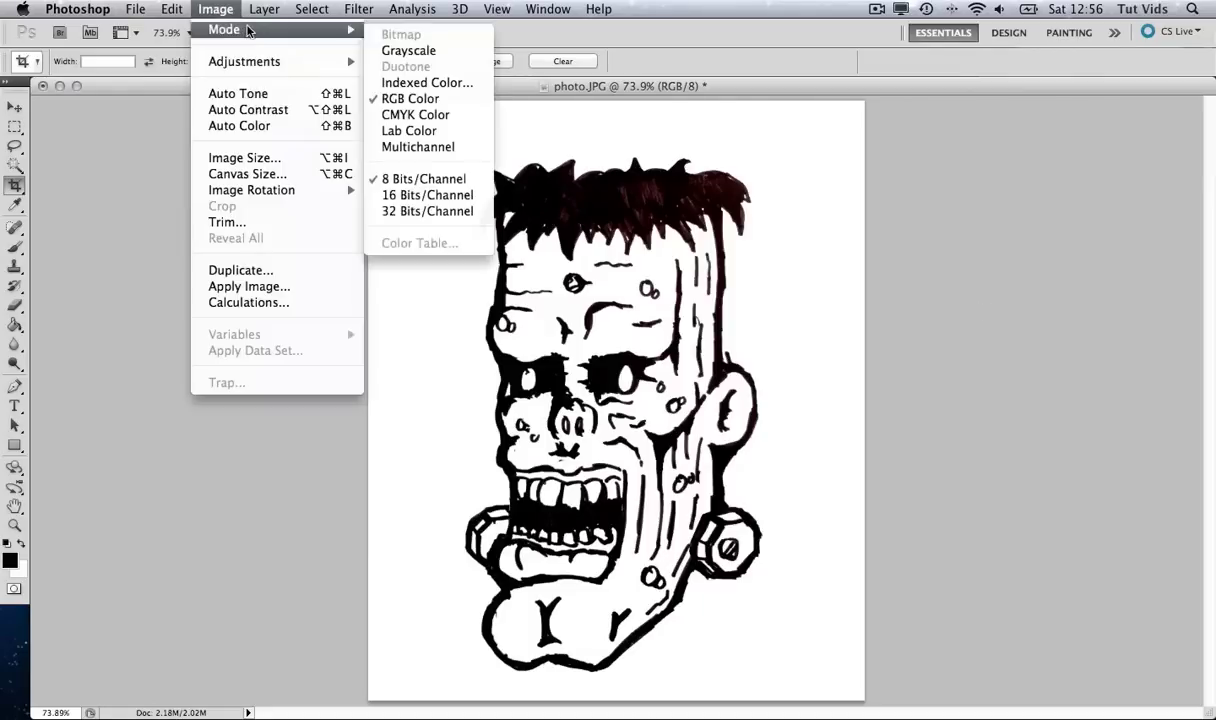
pyautogui.click(430, 52)
pyautogui.click(727, 303)
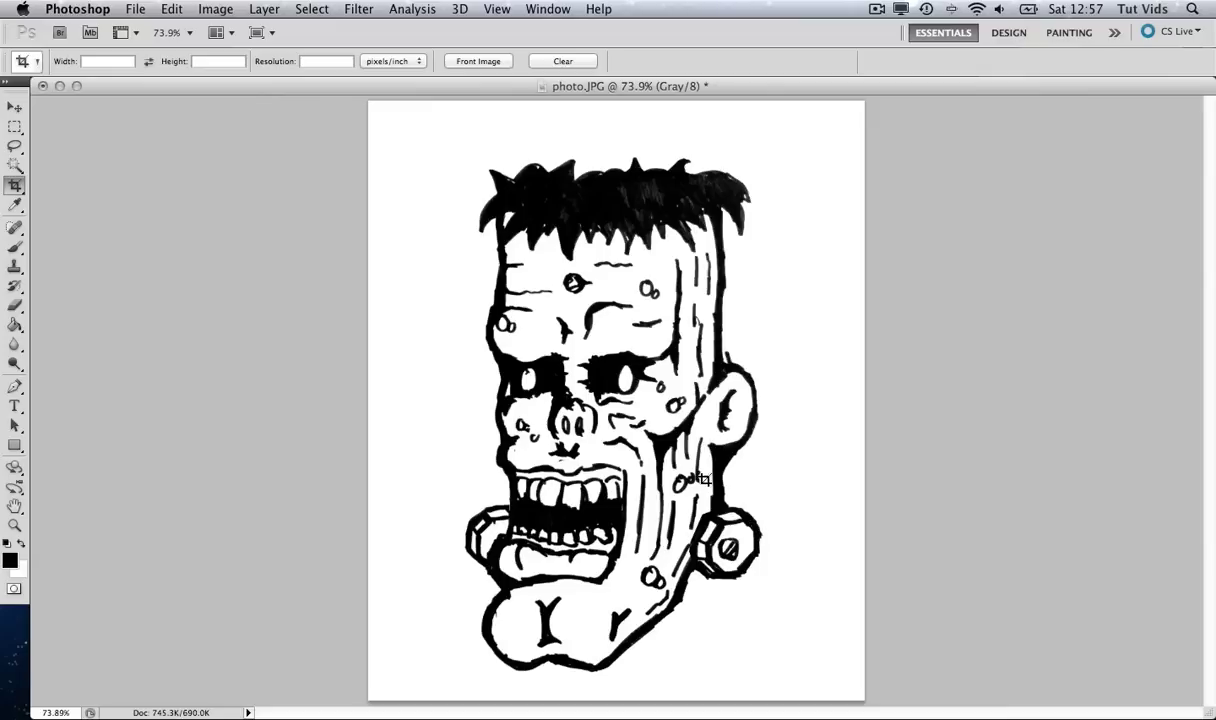
# Set up the Brush tool with white as the paint colour and a hard round brush
pyautogui.press('v')
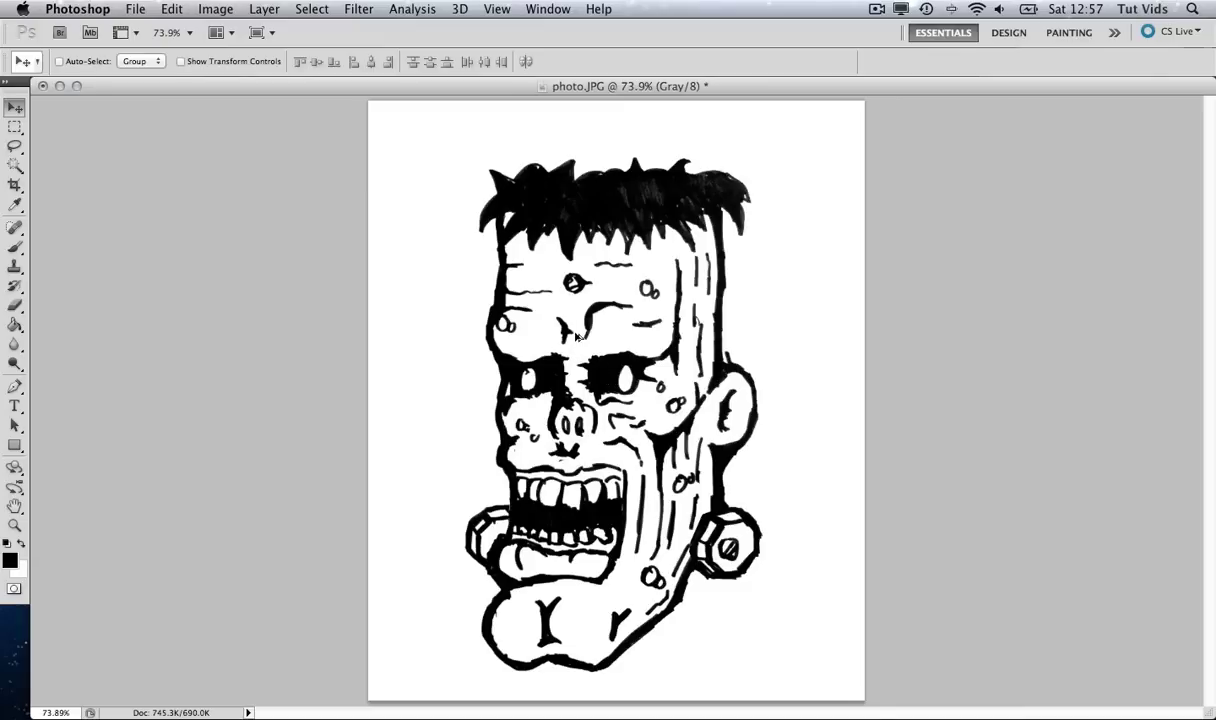
pyautogui.scroll(5, 576, 336)
pyautogui.moveTo(535, 295); pyautogui.dragTo(533, 361)
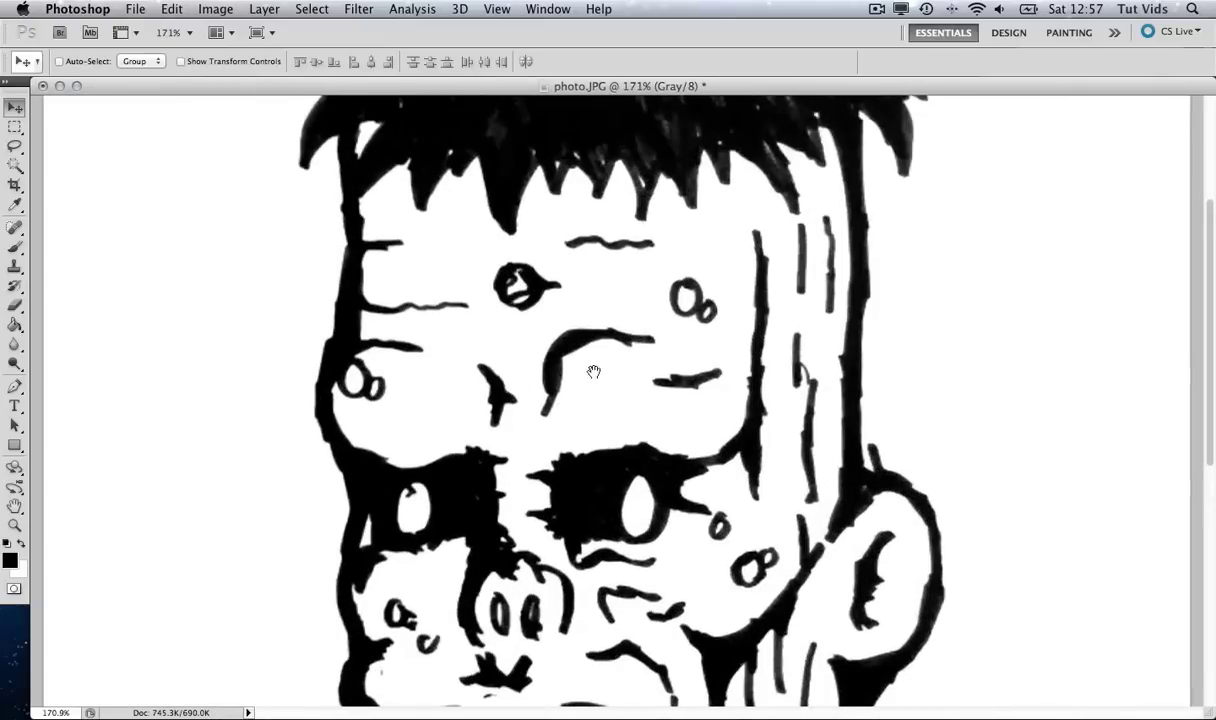
pyautogui.click(19, 244)
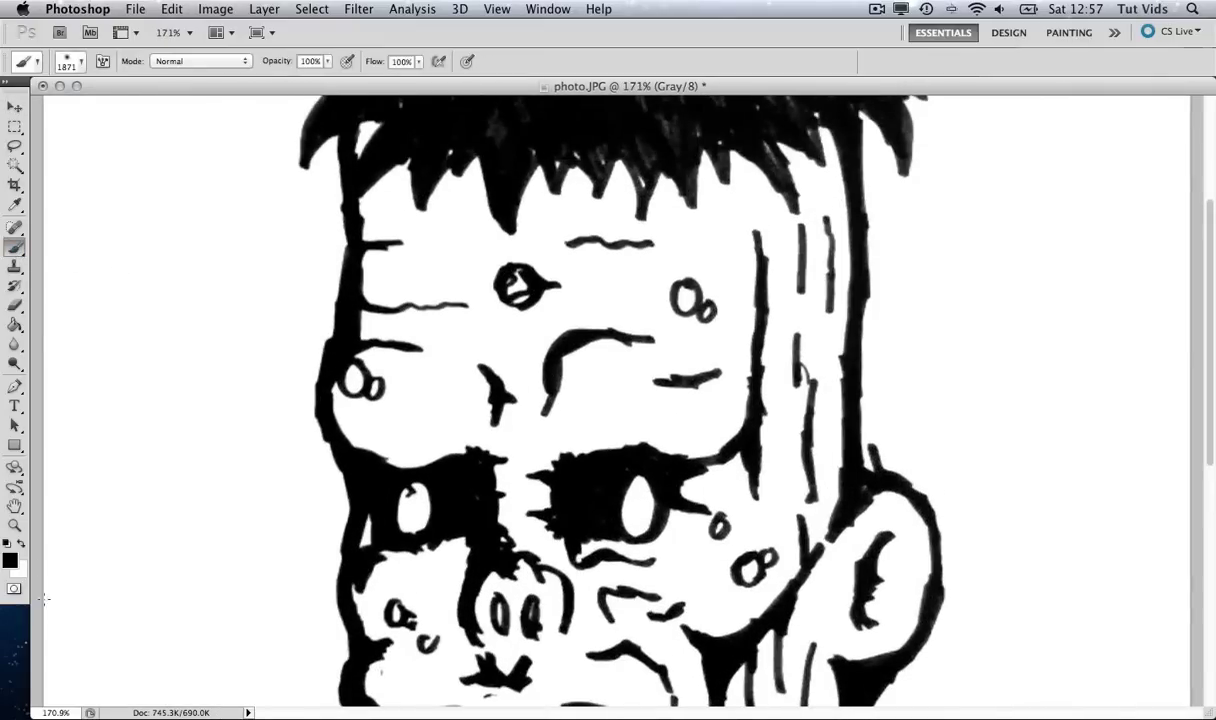
pyautogui.click(19, 543)
pyautogui.click(84, 64)
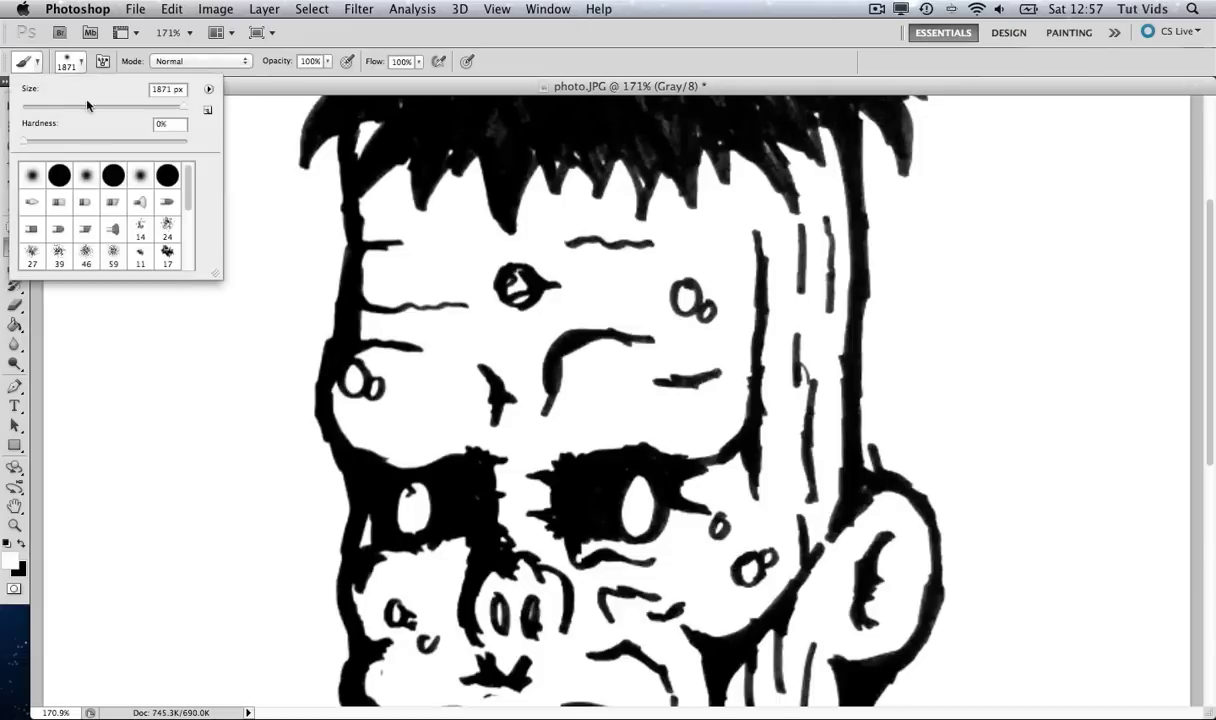
pyautogui.click(56, 167)
pyautogui.press('Return')
# At 28 px, paint out the stray black marks in the eye and on the left cheek
pyautogui.click(538, 277)
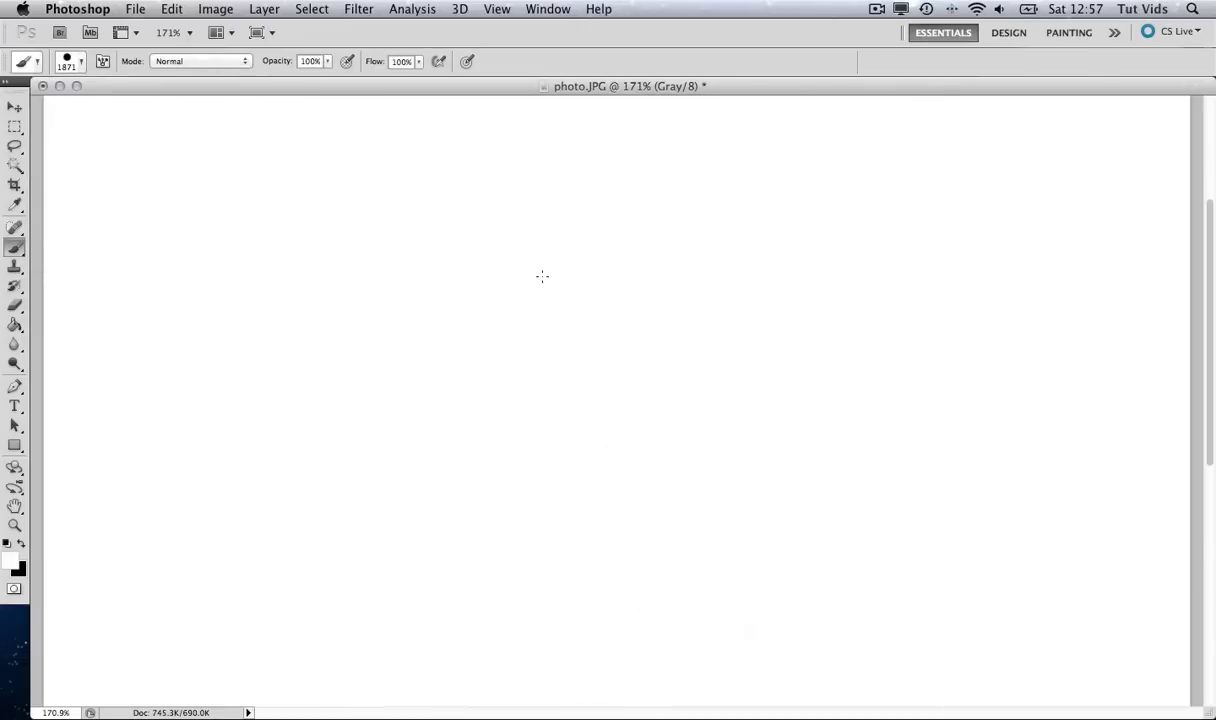
pyautogui.press('super+z')
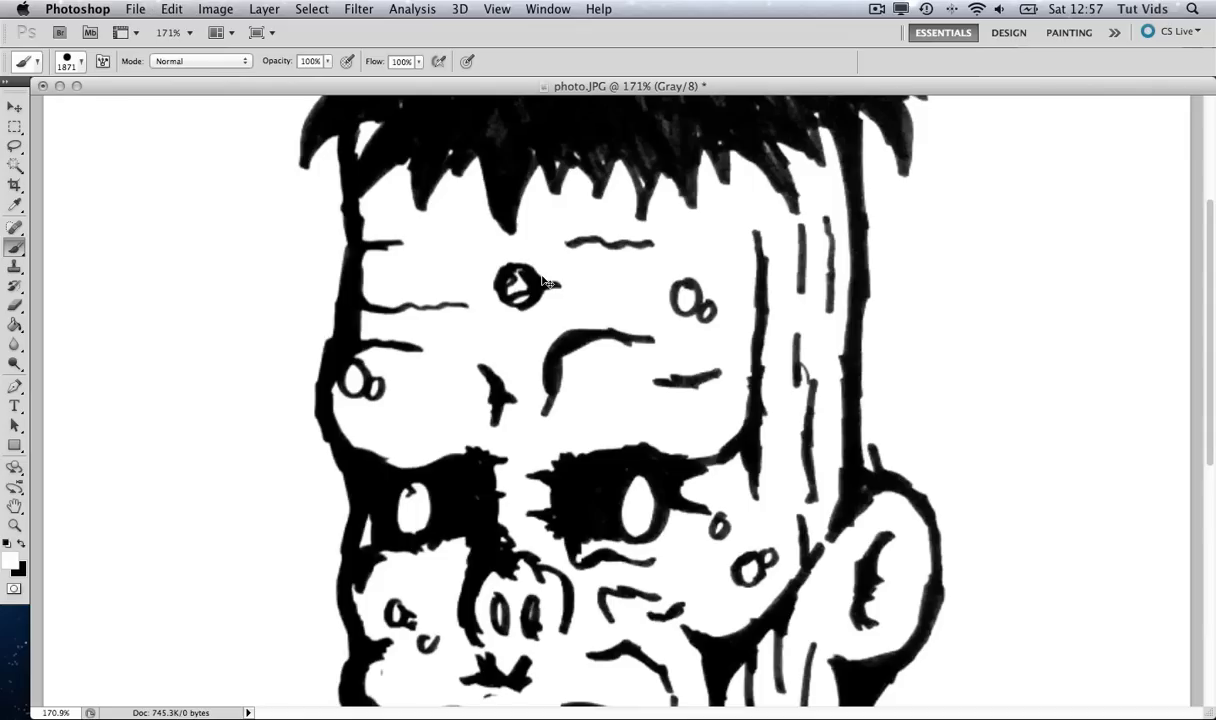
pyautogui.click(84, 64)
pyautogui.moveTo(183, 107); pyautogui.dragTo(51, 115)
pyautogui.click(527, 290)
pyautogui.moveTo(527, 290); pyautogui.dragTo(534, 285)
pyautogui.scroll(-3, 526, 314)
pyautogui.scroll(-6, 527, 314)
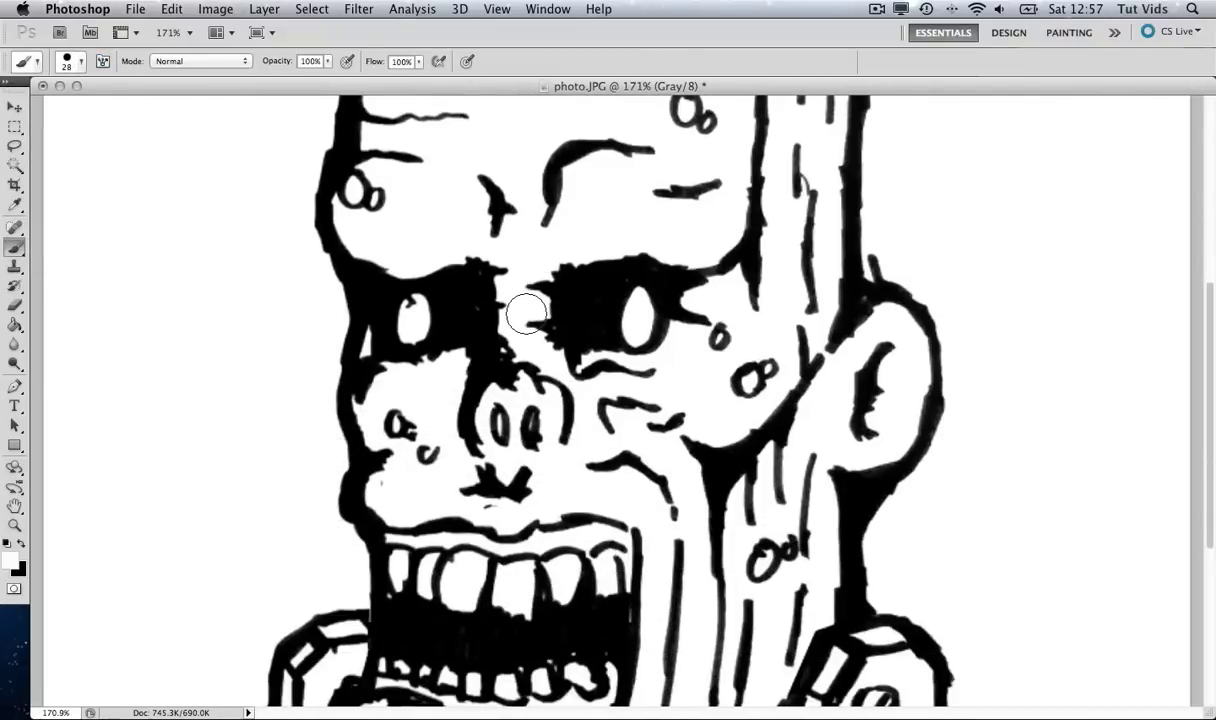
pyautogui.moveTo(392, 423); pyautogui.dragTo(399, 421)
# At 10 px, paint out the spike atop the right ear and trim the bolt's right outline
pyautogui.click(81, 64)
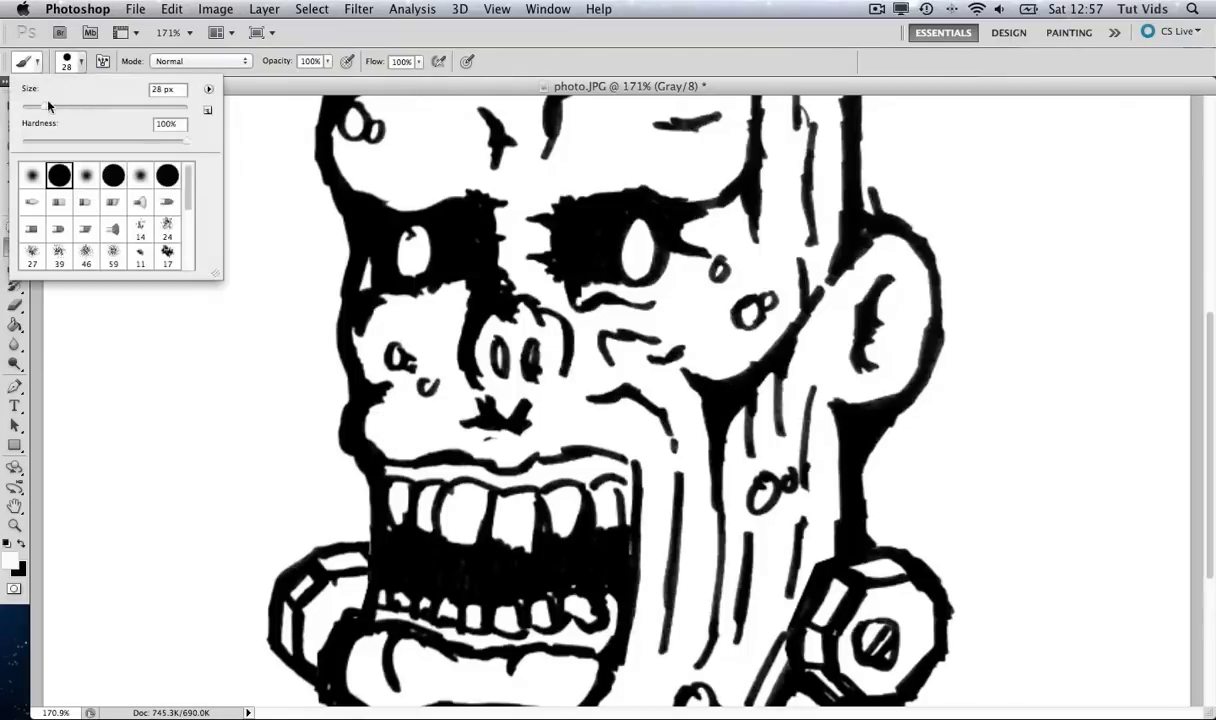
pyautogui.moveTo(44, 105); pyautogui.dragTo(29, 112)
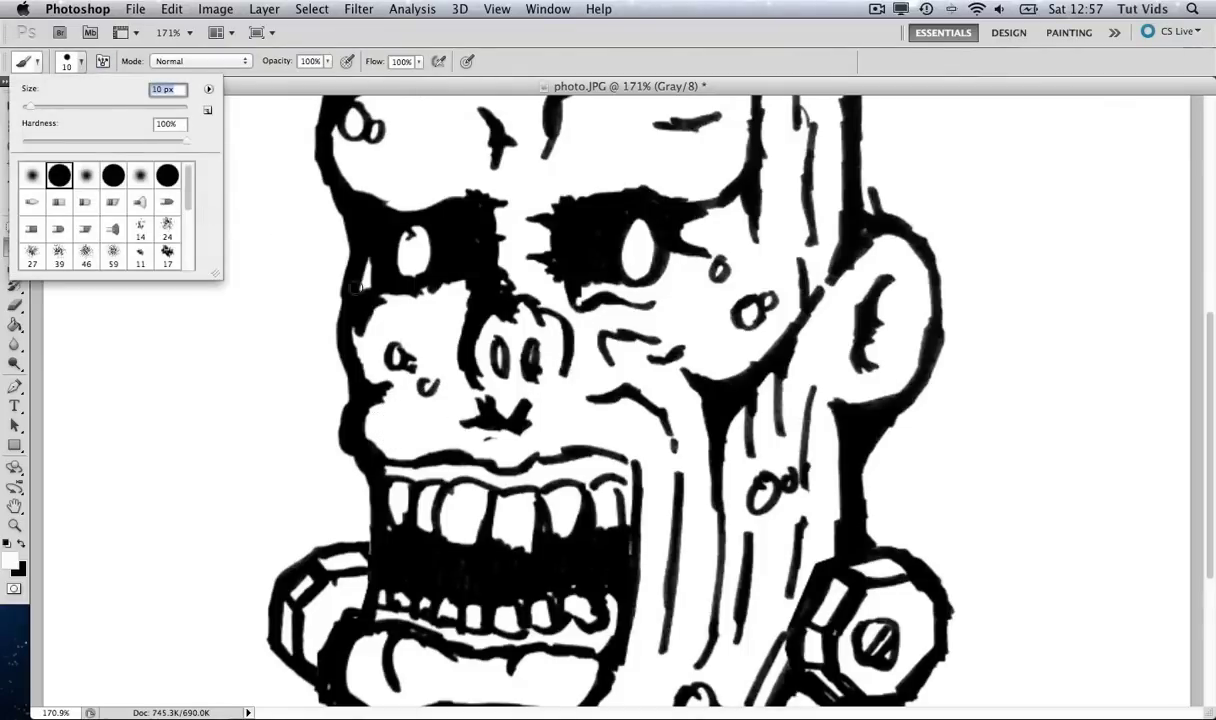
pyautogui.click(410, 241)
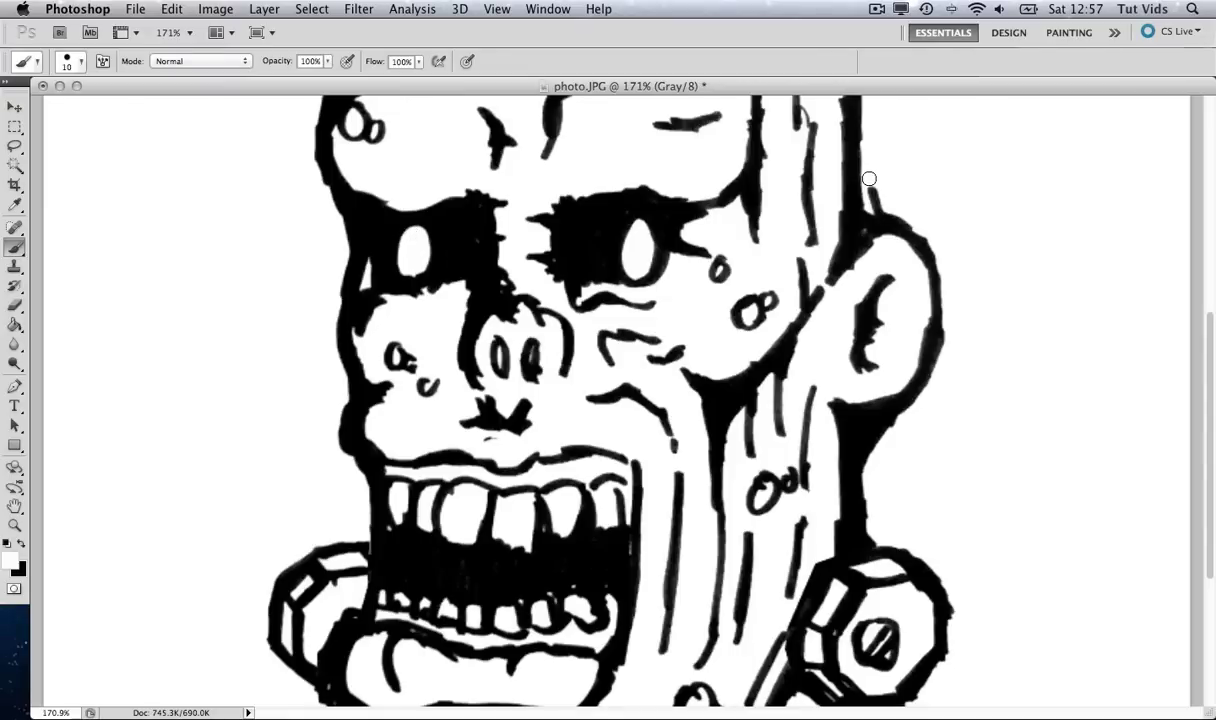
pyautogui.moveTo(864, 184); pyautogui.dragTo(878, 195)
pyautogui.moveTo(946, 591)
pyautogui.mouseDown()
pyautogui.moveTo(953, 581)
pyautogui.moveTo(955, 617)
pyautogui.mouseUp()
pyautogui.scroll(-5, 955, 562)
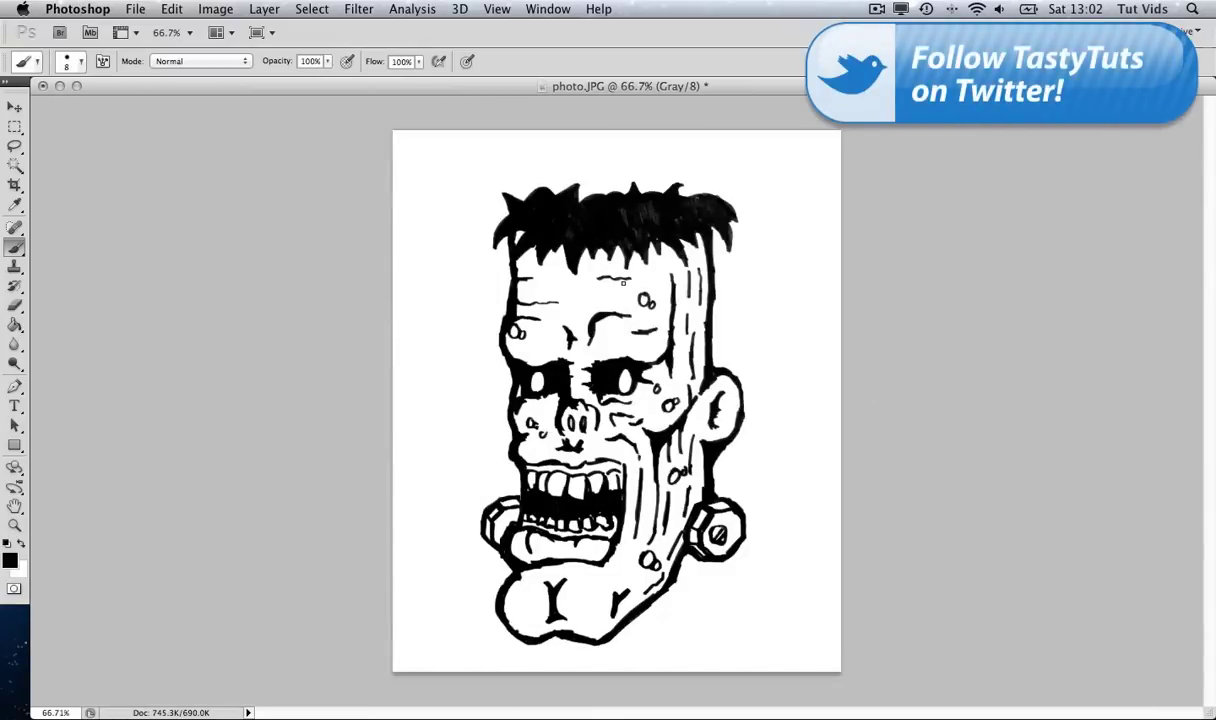
# Zoom in on the hair and teeth to tidy them, then pan and zoom out over the face
pyautogui.moveTo(631, 229)
pyautogui.mouseDown()
pyautogui.moveTo(652, 224)
pyautogui.moveTo(620, 420)
pyautogui.moveTo(570, 485)
pyautogui.moveTo(595, 448)
pyautogui.mouseUp()
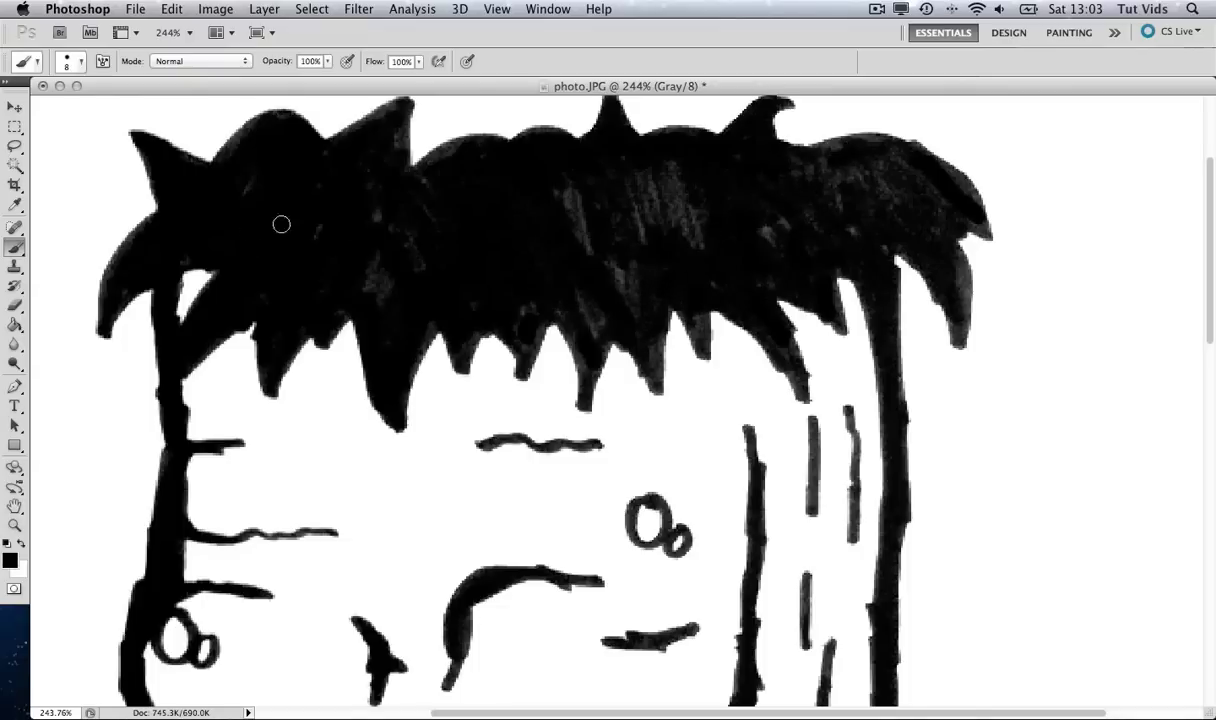
pyautogui.press('space')
pyautogui.scroll(-15, 516, 542)
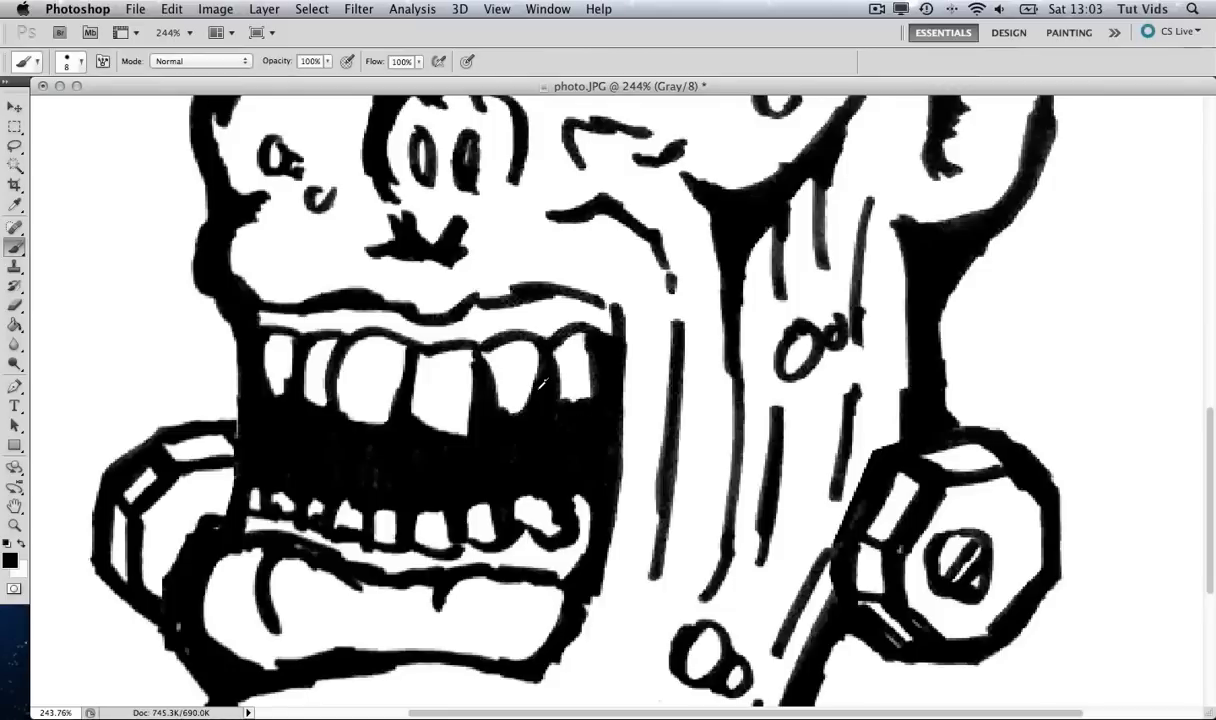
pyautogui.moveTo(636, 398); pyautogui.dragTo(545, 382)
pyautogui.moveTo(625, 336); pyautogui.dragTo(625, 421)
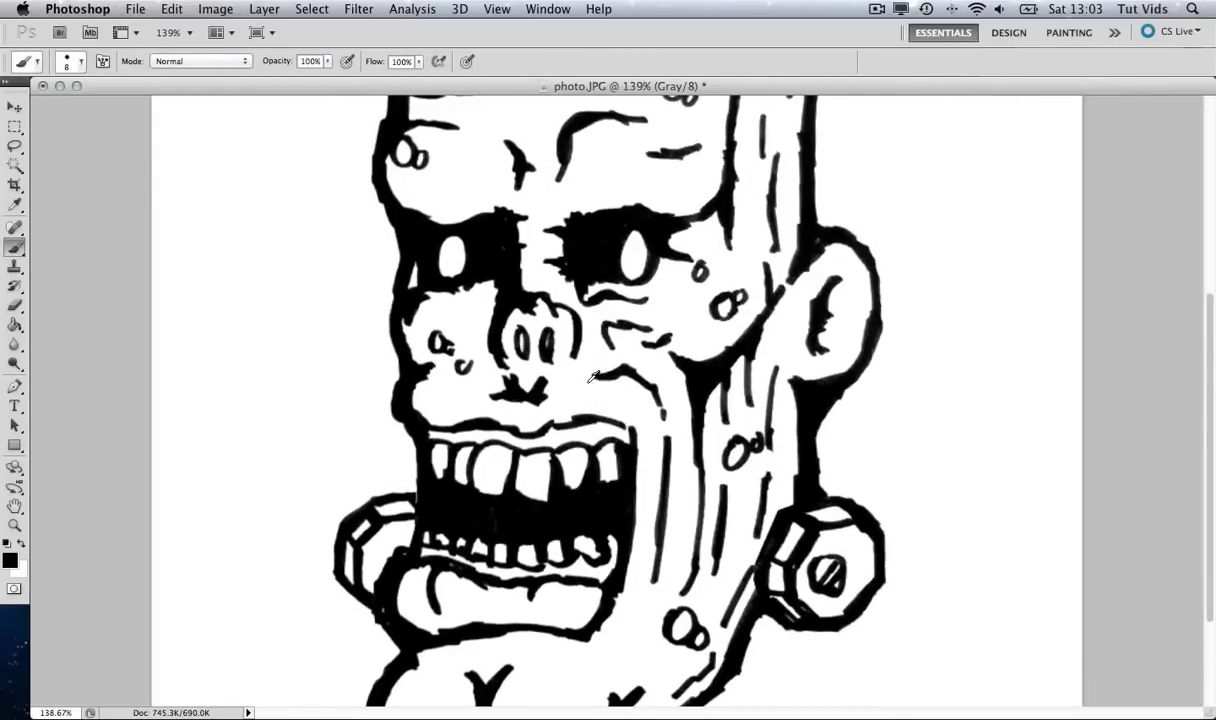
pyautogui.scroll(-5, 594, 406)
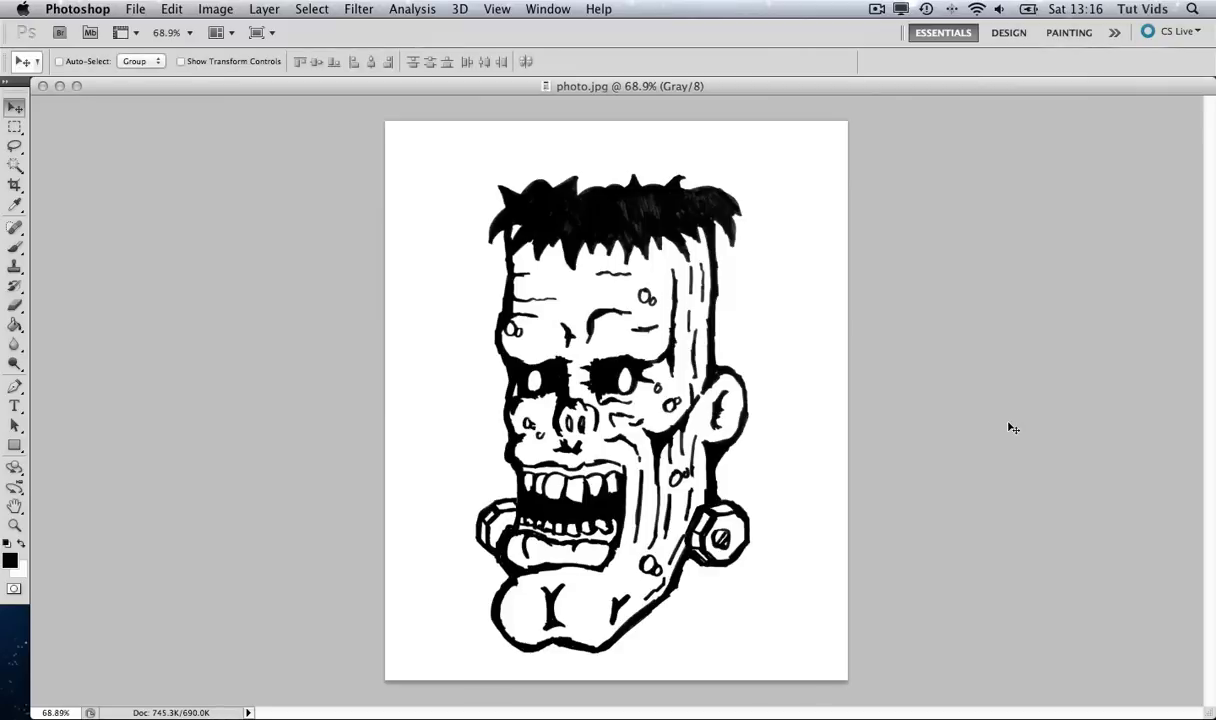
# Save a copy named Drawing.jpg to the Desktop, keeping JPEG Quality 12 (Maximum)
pyautogui.click(135, 10)
pyautogui.click(183, 266)
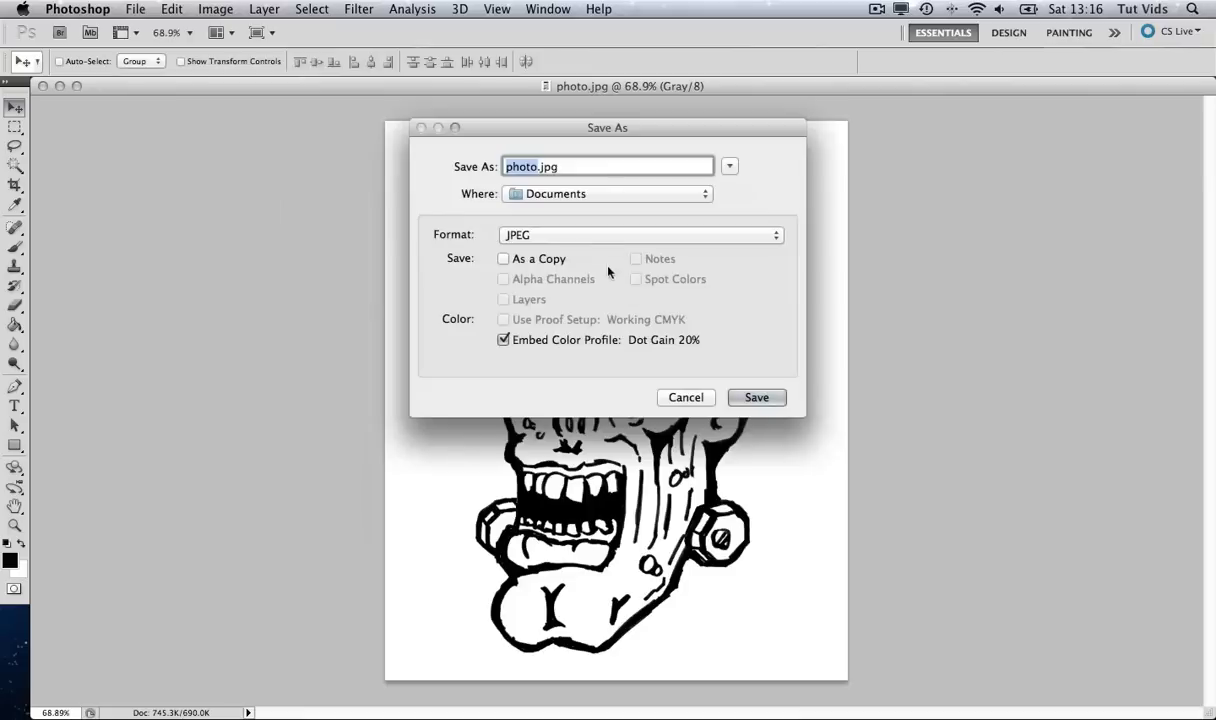
pyautogui.write('Drawing')
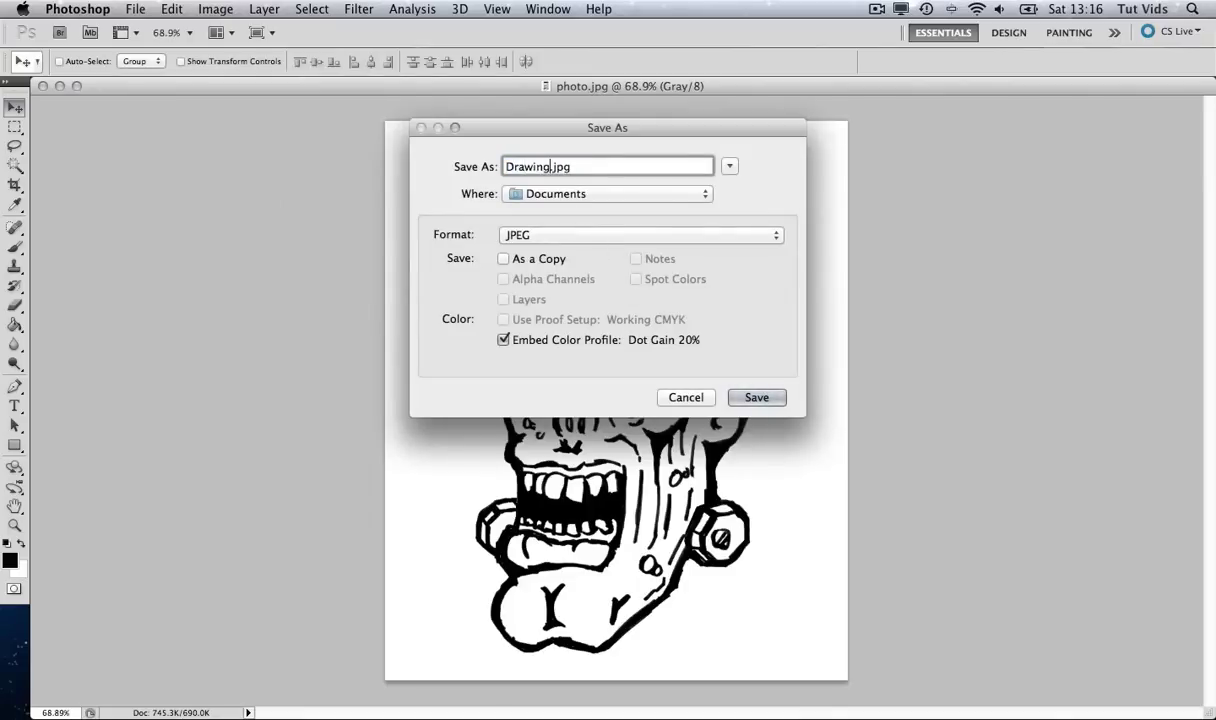
pyautogui.click(541, 194)
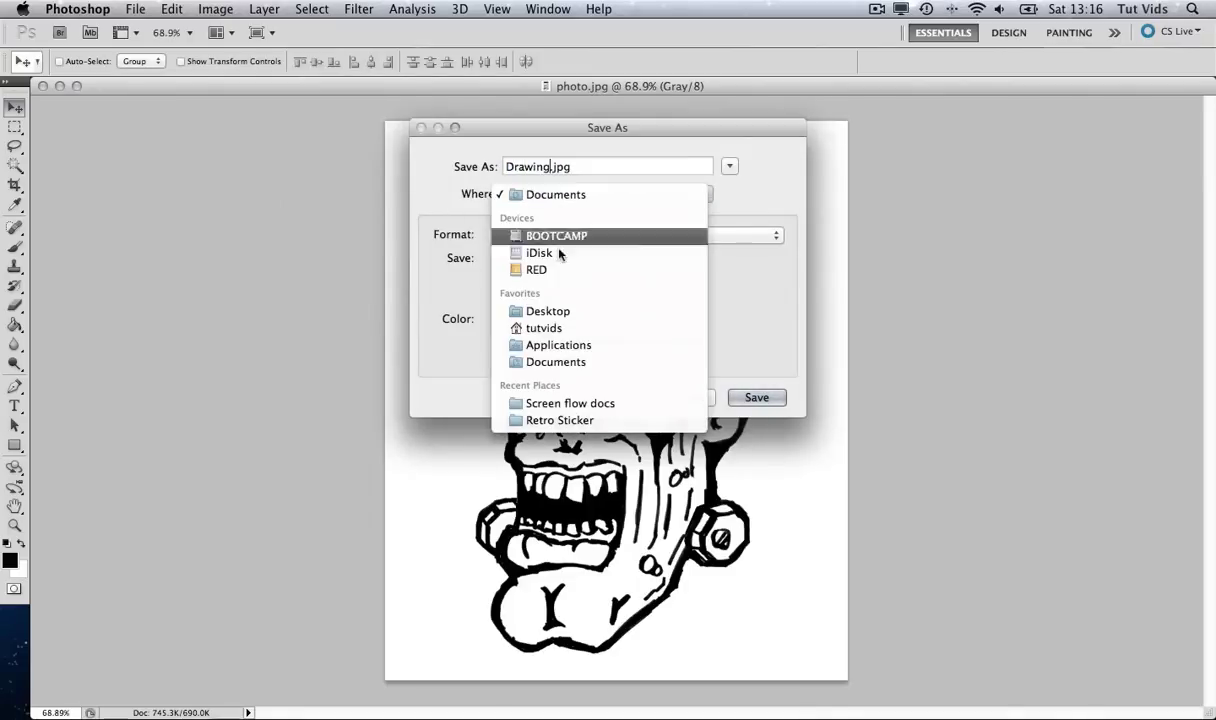
pyautogui.click(566, 312)
pyautogui.click(754, 396)
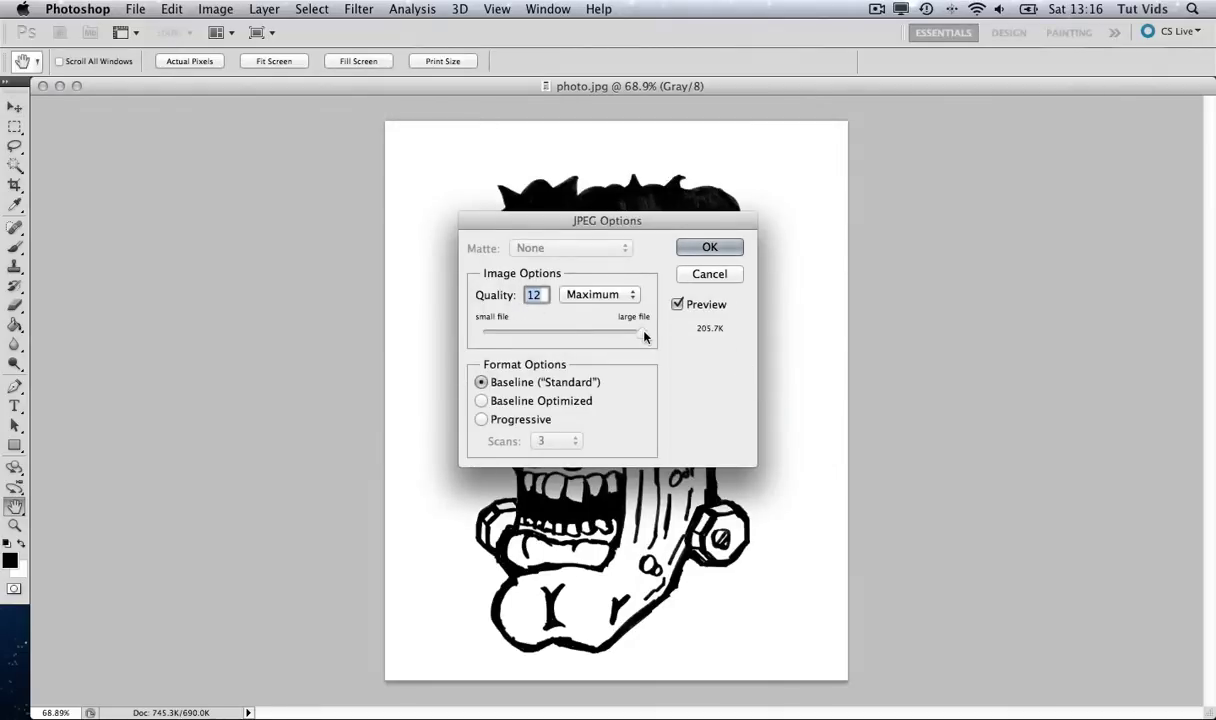
pyautogui.click(705, 248)
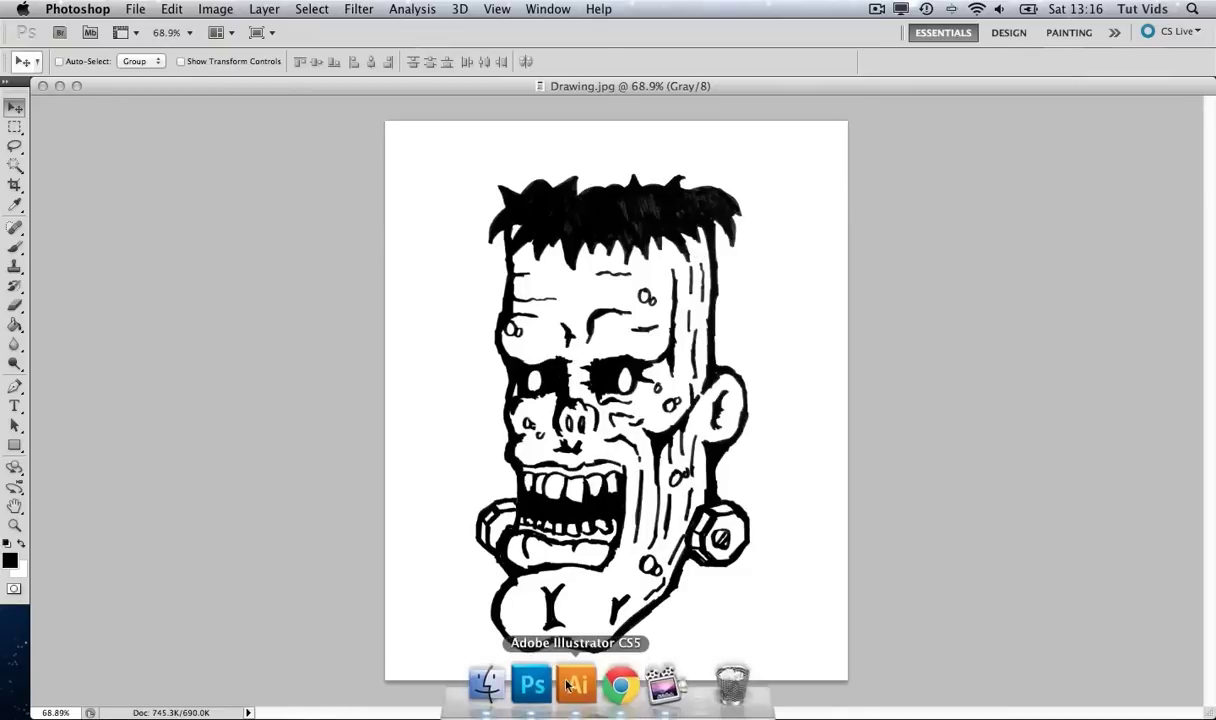
# Switch to Illustrator and create a new A4 Print document (210 × 297 mm), Untitled-3
pyautogui.click(568, 678)
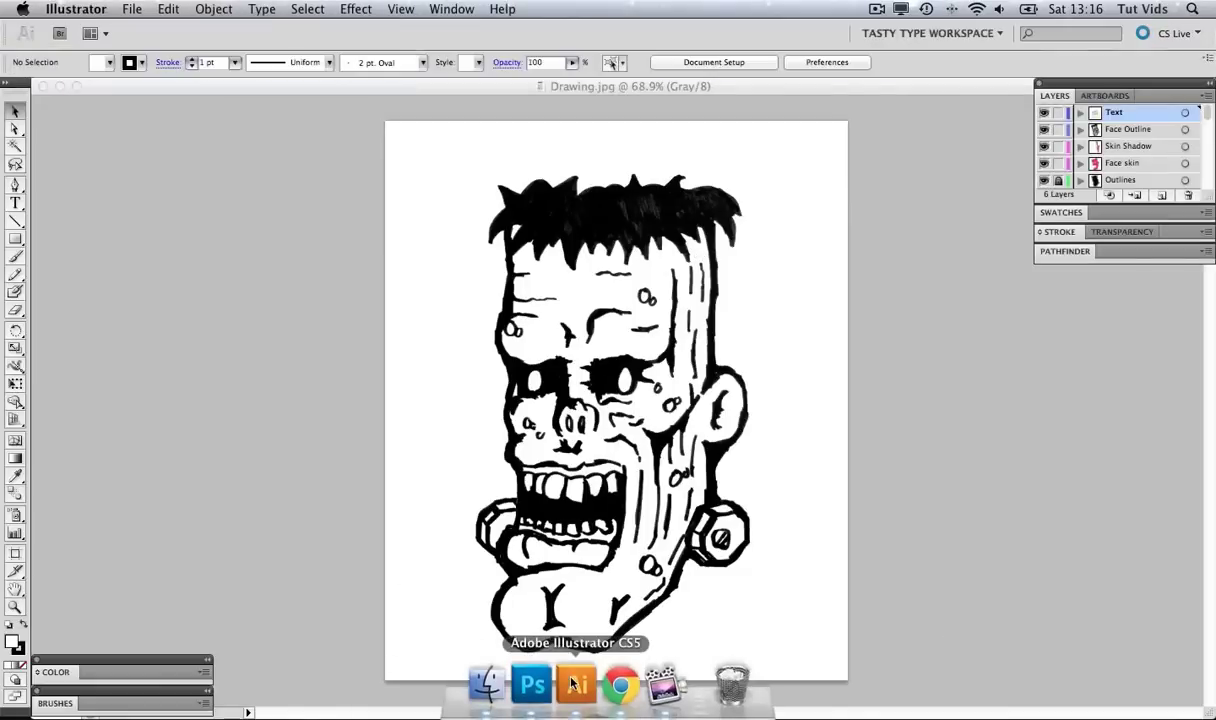
pyautogui.click(131, 9)
pyautogui.click(150, 30)
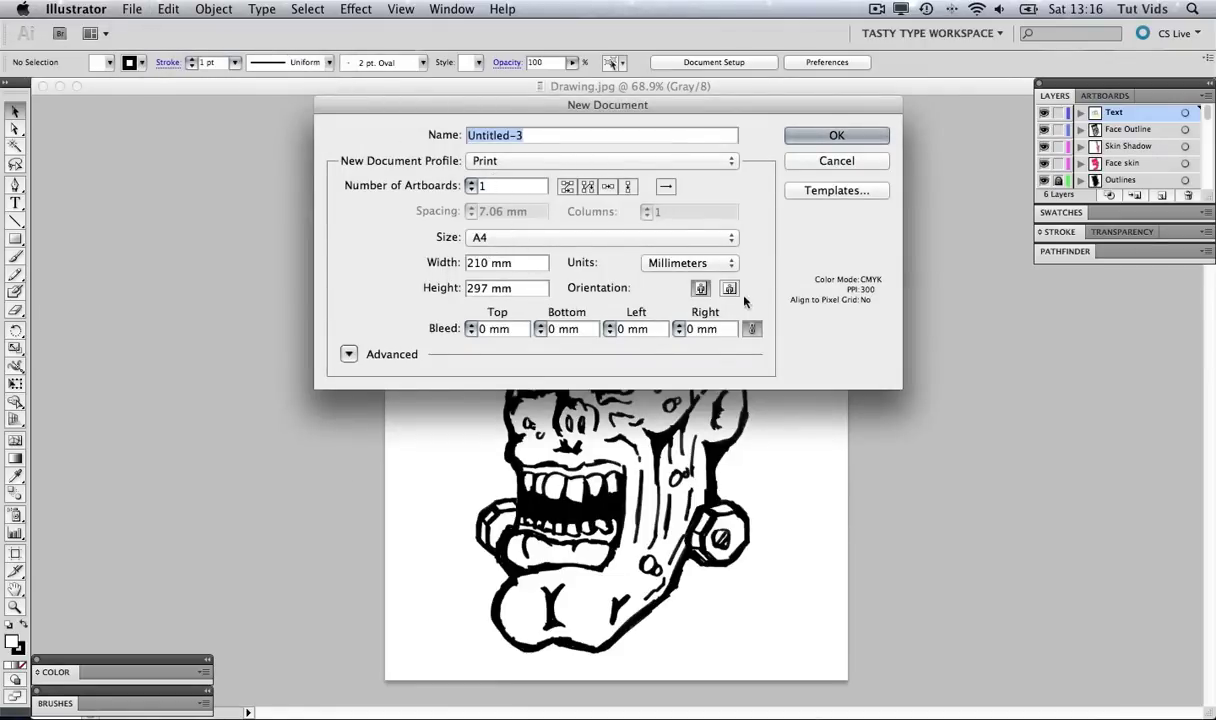
pyautogui.click(833, 136)
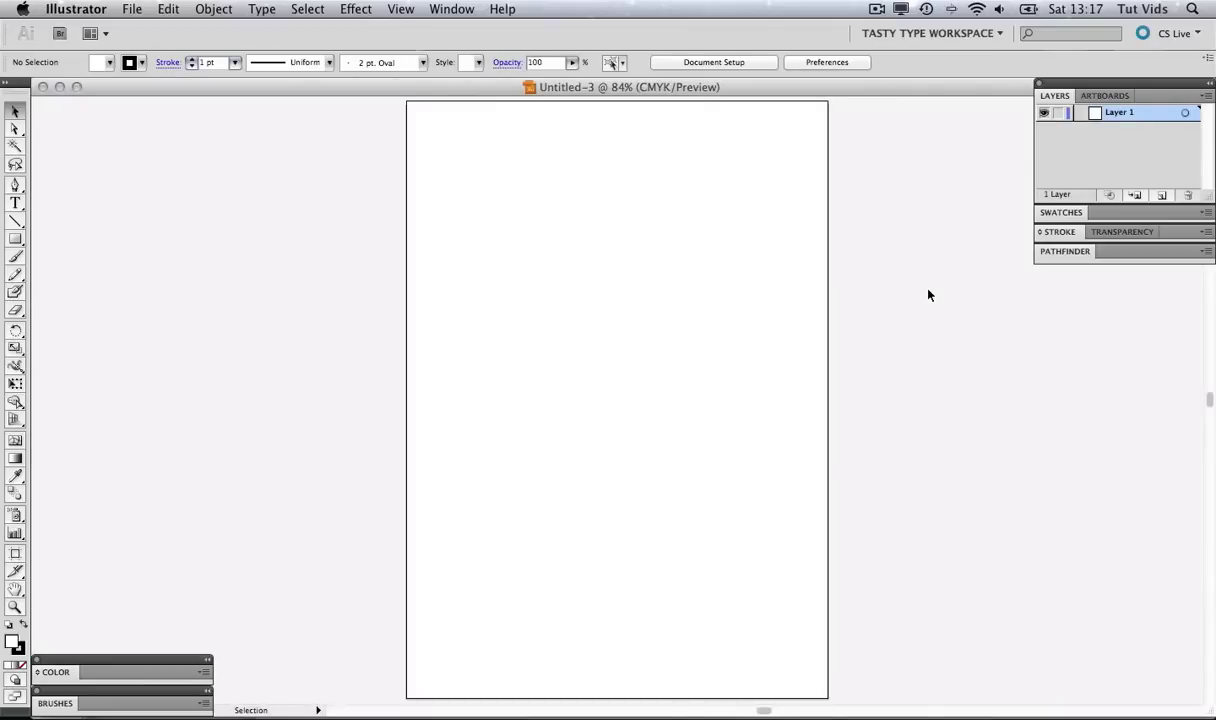
# Place Drawing.jpg from the Desktop into Untitled-3 and pan to see the linked image
pyautogui.click(130, 12)
pyautogui.click(241, 304)
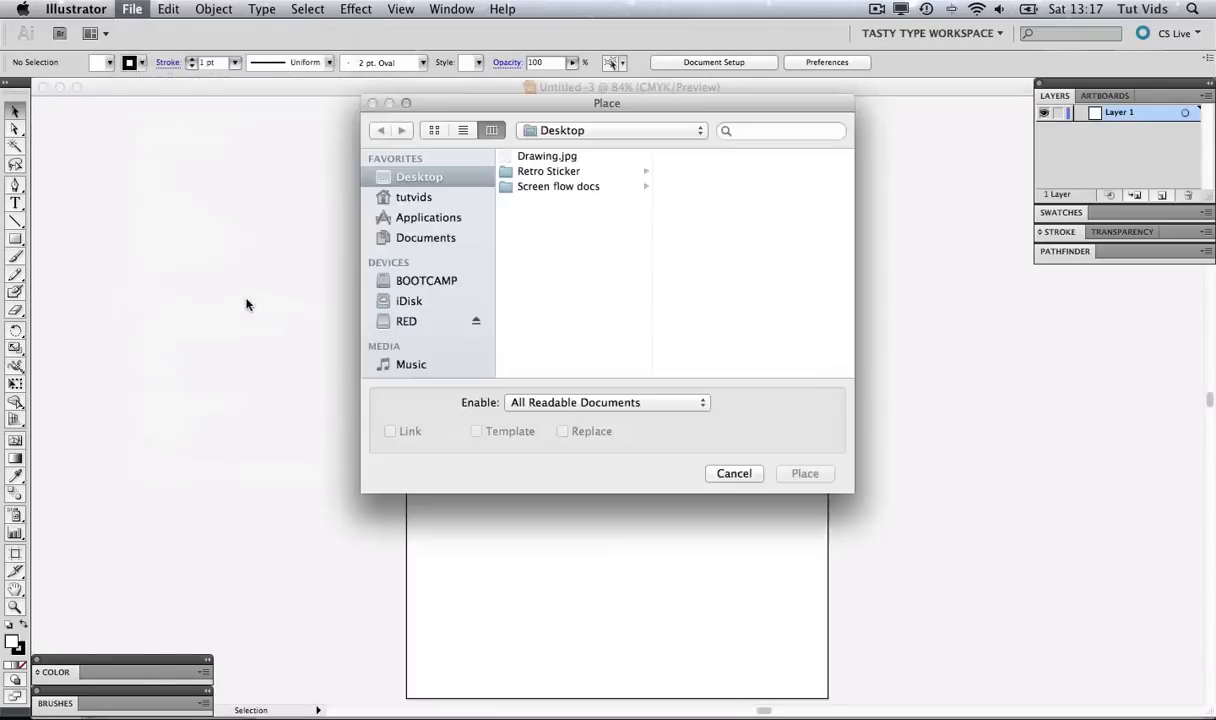
pyautogui.doubleClick(550, 157)
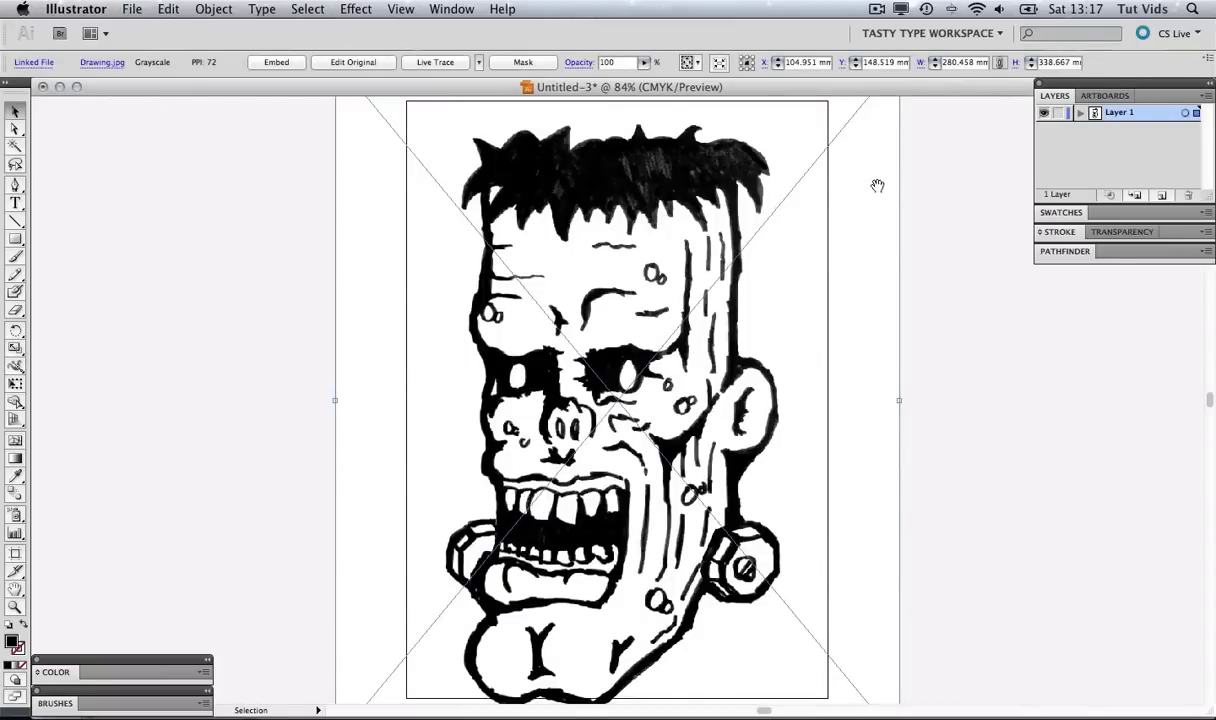
pyautogui.moveTo(877, 185); pyautogui.dragTo(814, 258)
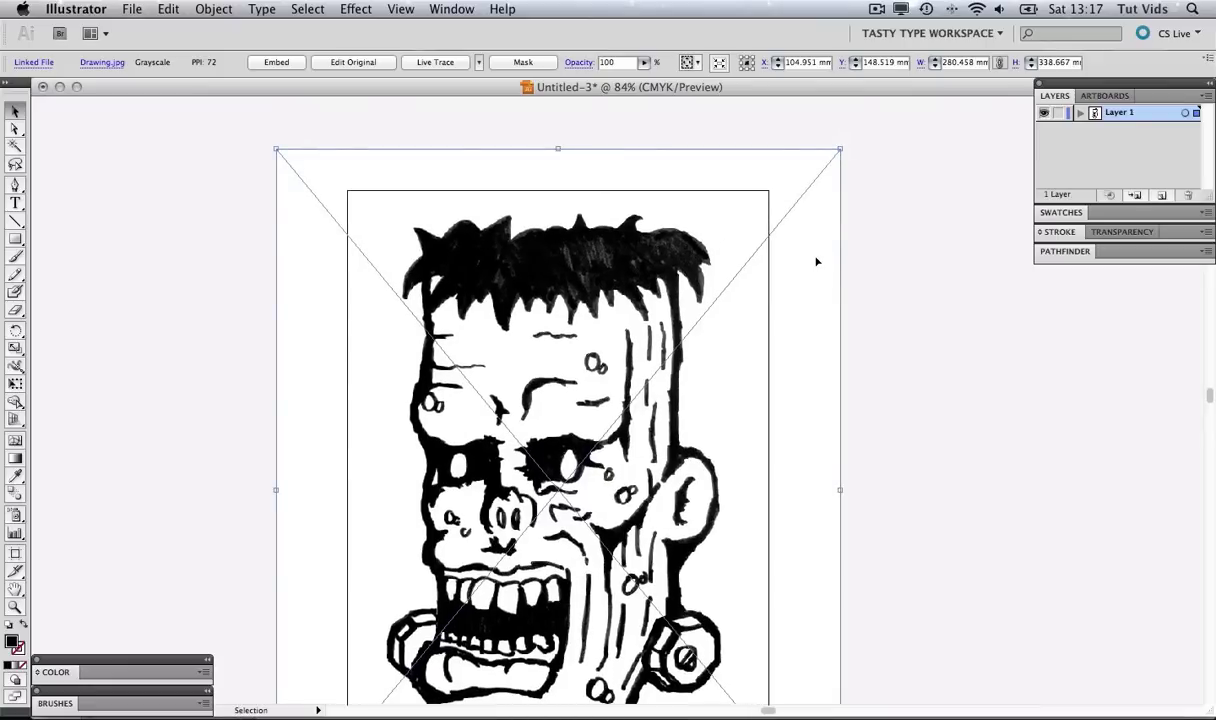
# Shift-scale the placed drawing down to about 194 × 235 mm, then zoom in on the head and reselect it
pyautogui.click(14, 112)
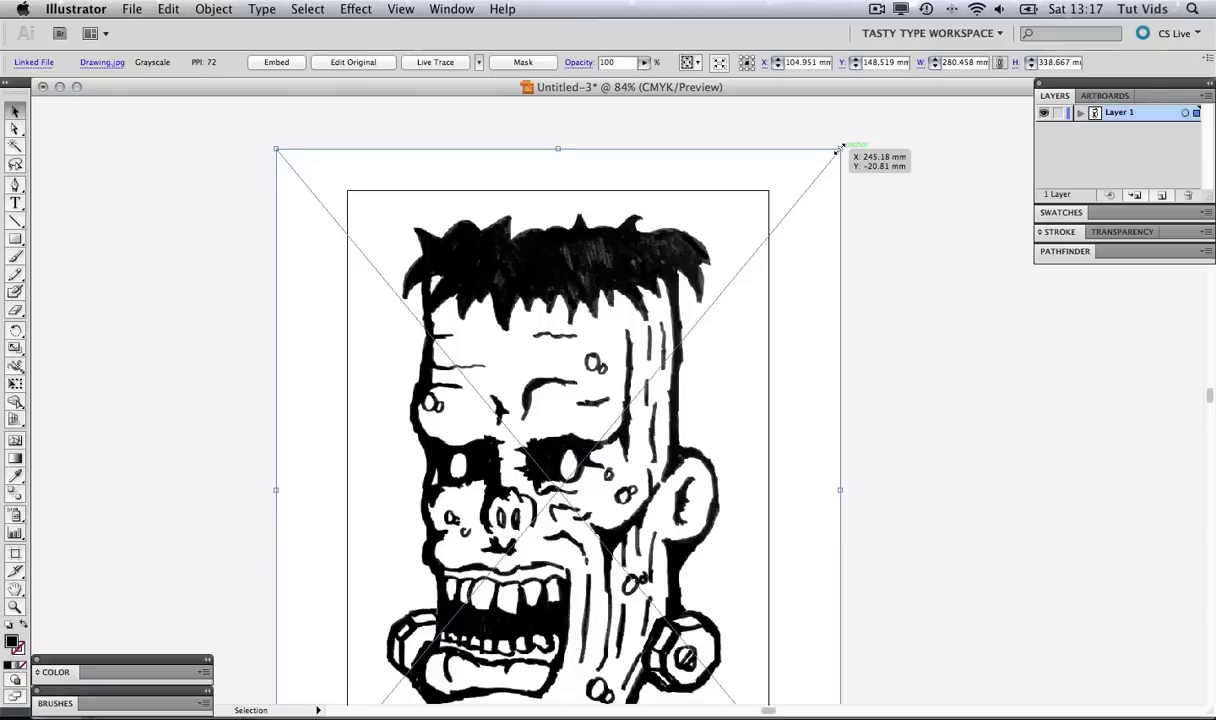
pyautogui.press('shift')
pyautogui.moveTo(838, 149); pyautogui.dragTo(759, 251)
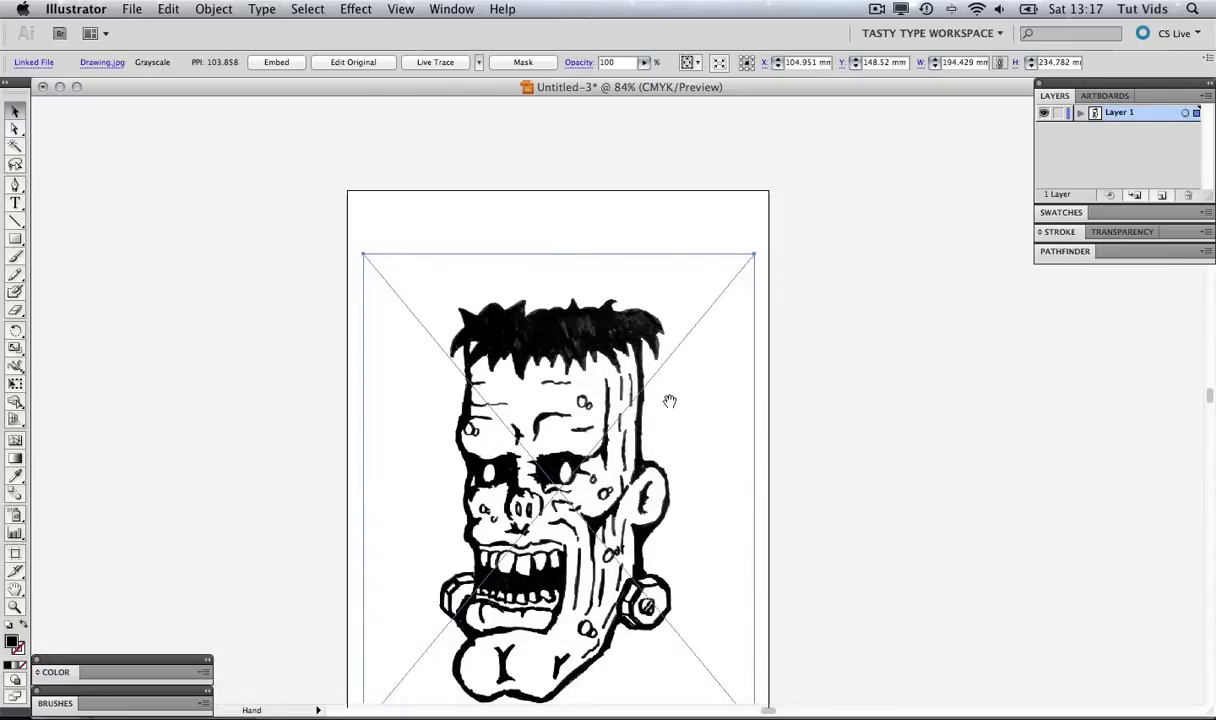
pyautogui.moveTo(665, 399); pyautogui.dragTo(694, 259)
pyautogui.click(814, 281)
pyautogui.moveTo(814, 281); pyautogui.dragTo(771, 320)
pyautogui.click(633, 330)
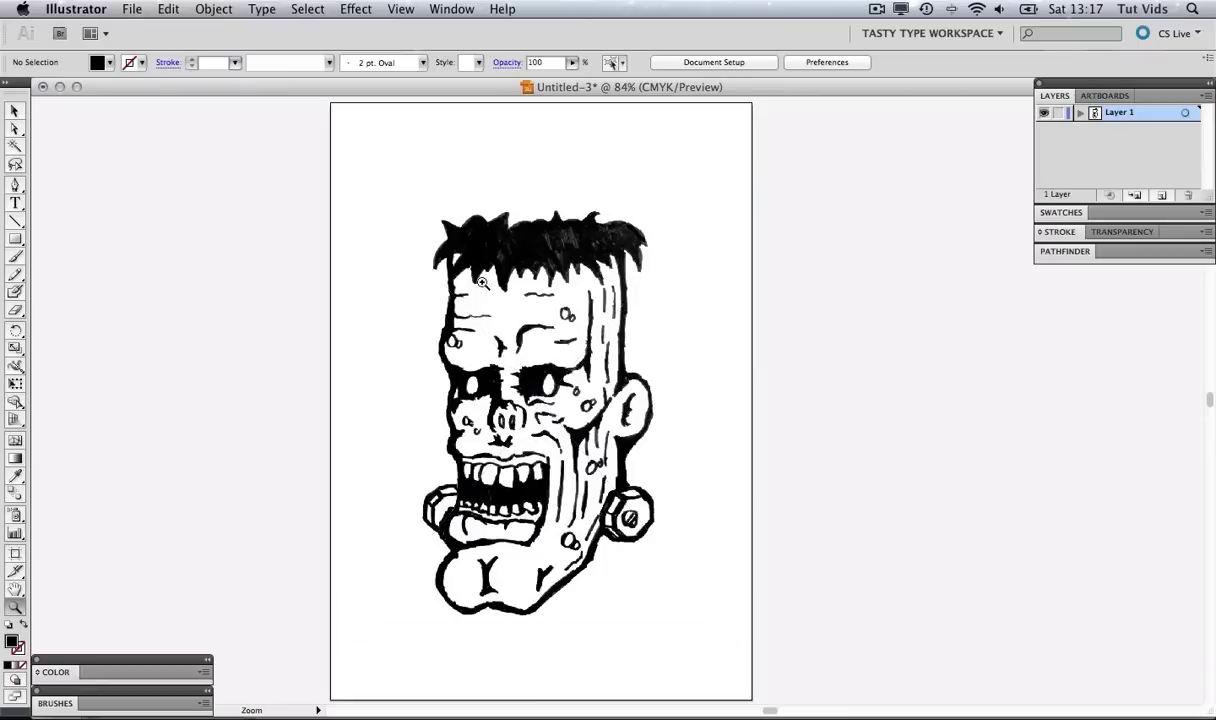
pyautogui.press('z')
pyautogui.moveTo(351, 160); pyautogui.dragTo(630, 562)
pyautogui.press('v')
pyautogui.click(703, 333)
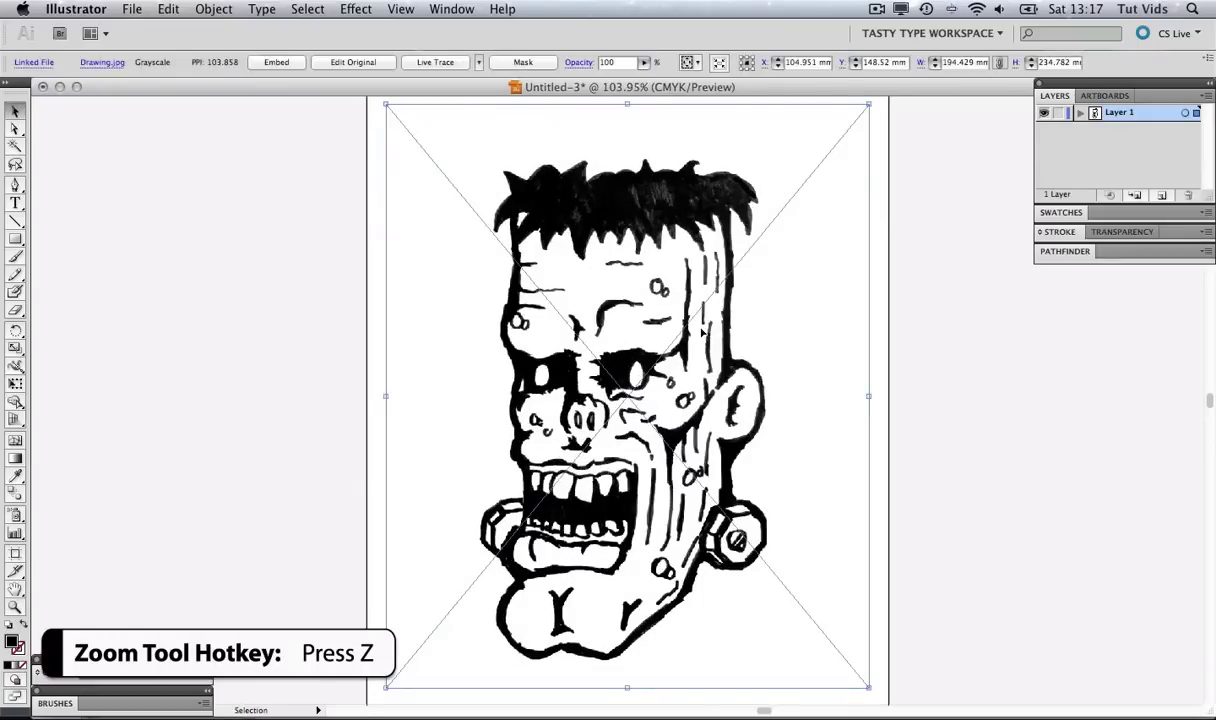
# Image Trace the drawing and set its minimum area to 0 px
pyautogui.hscroll(3, 781, 299)
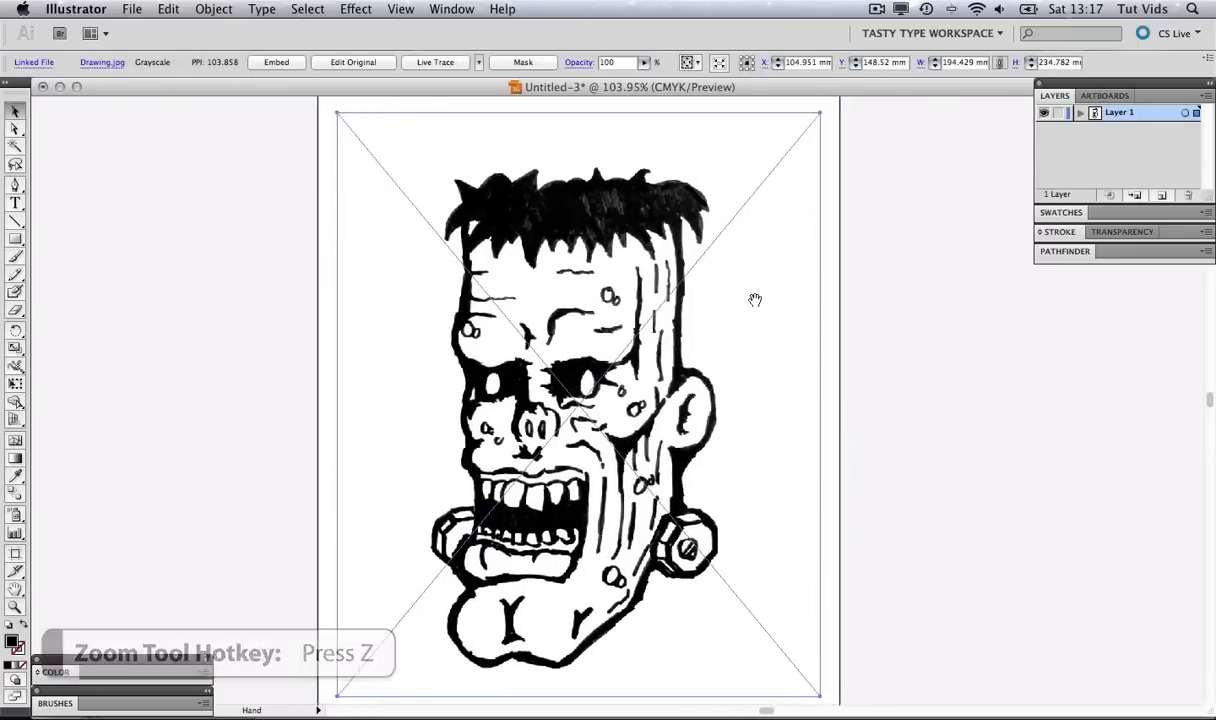
pyautogui.click(427, 63)
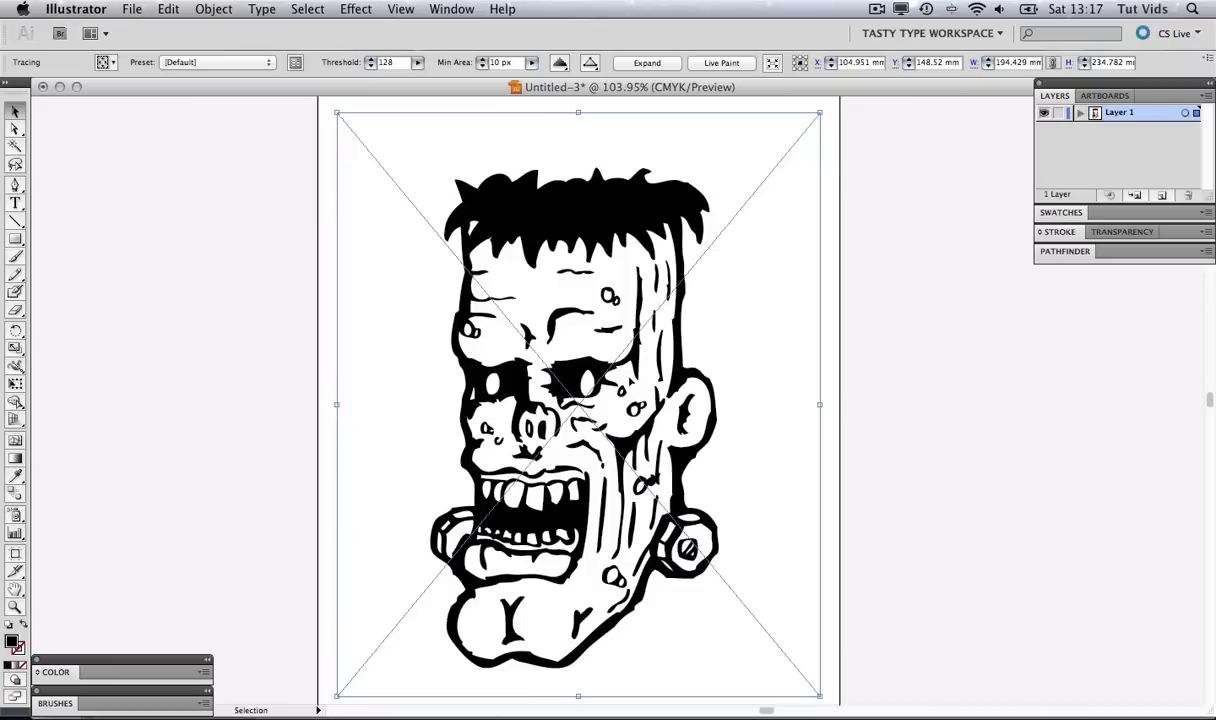
pyautogui.click(481, 66)
pyautogui.doubleClick(497, 62)
pyautogui.write('0')
pyautogui.press('Return')
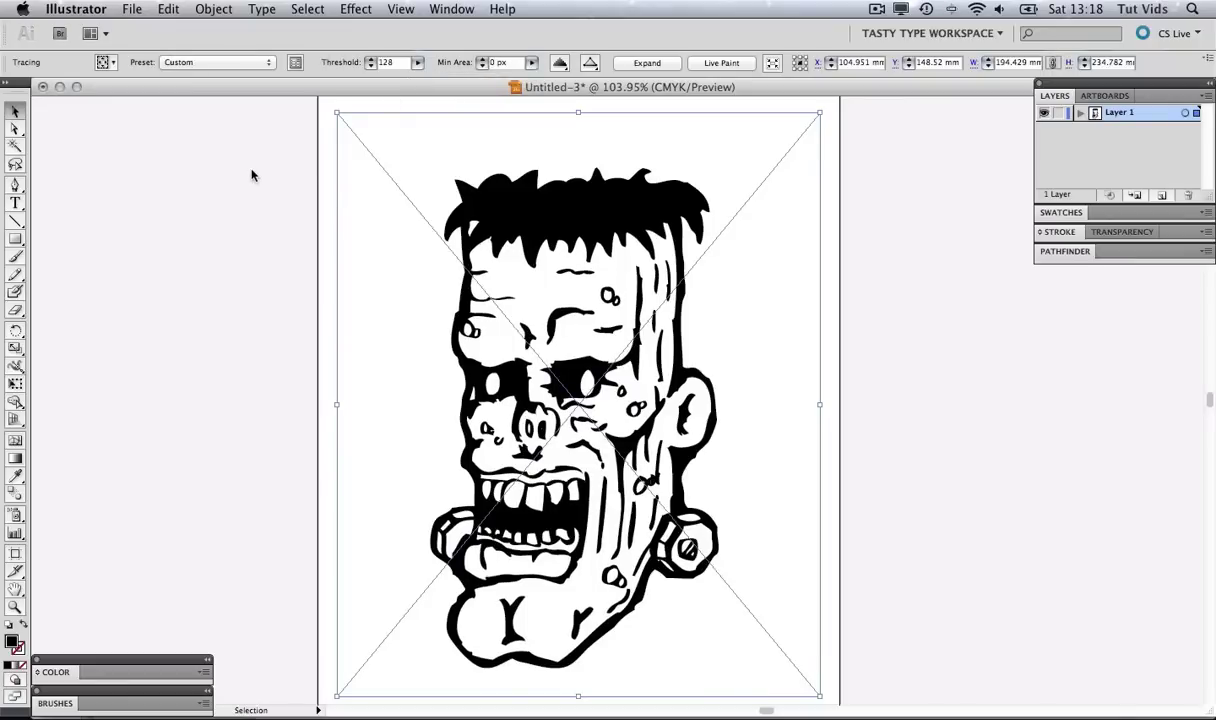
pyautogui.click(241, 164)
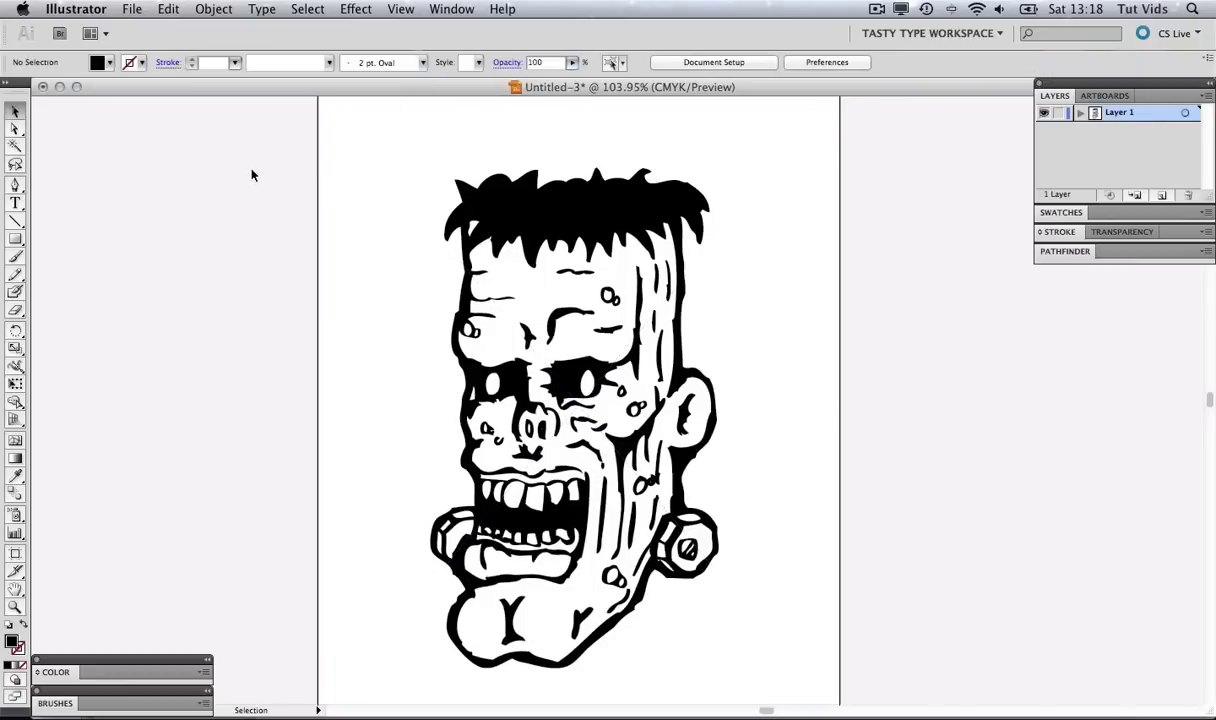
pyautogui.click(593, 236)
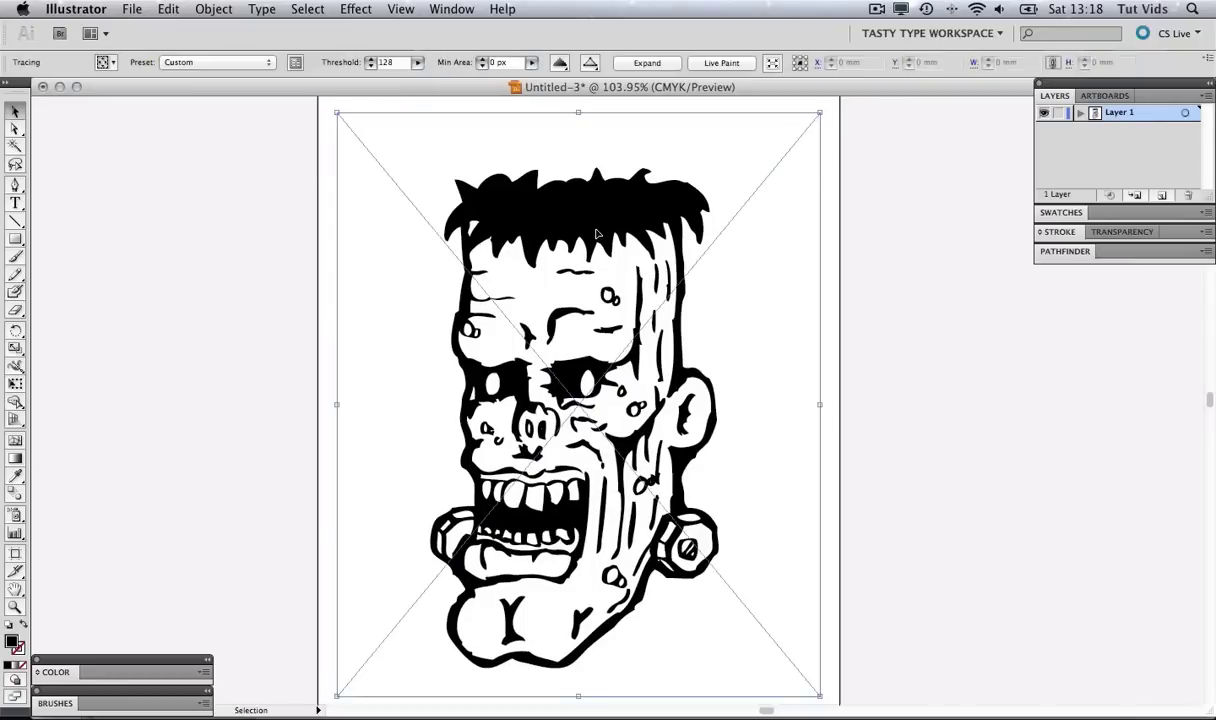
# Try trace thresholds of 78, 178 and 255 to compare the results
pyautogui.click(416, 64)
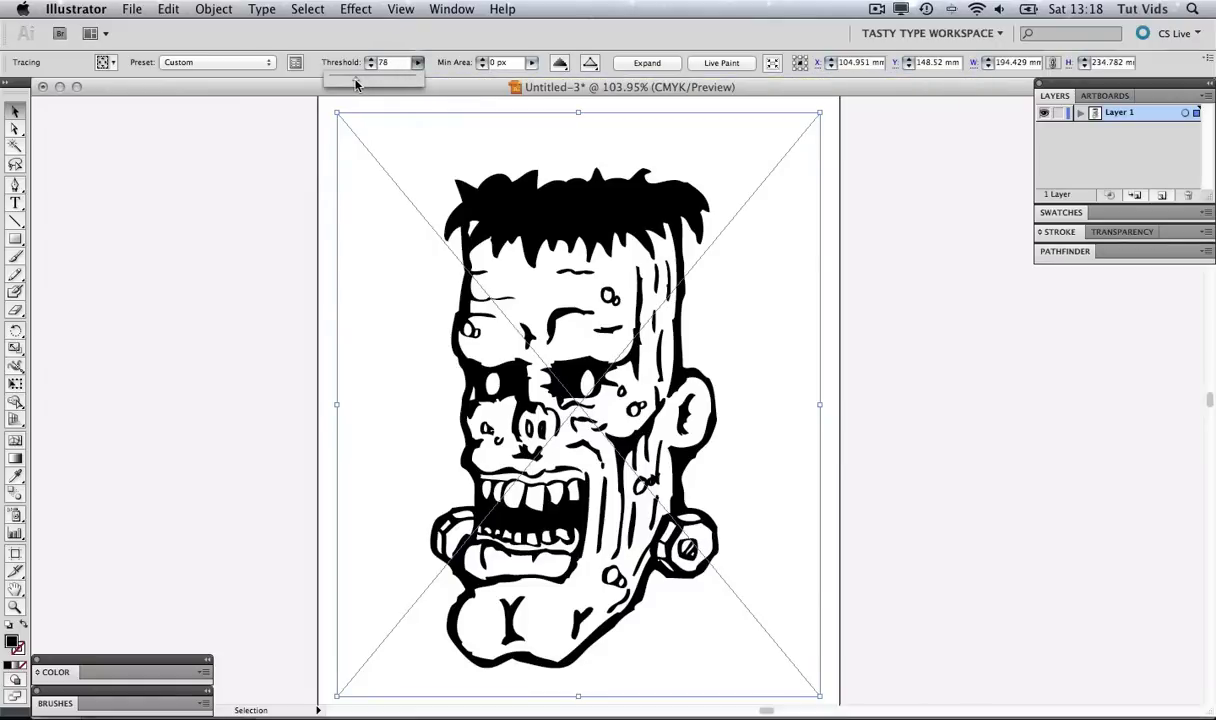
pyautogui.click(266, 192)
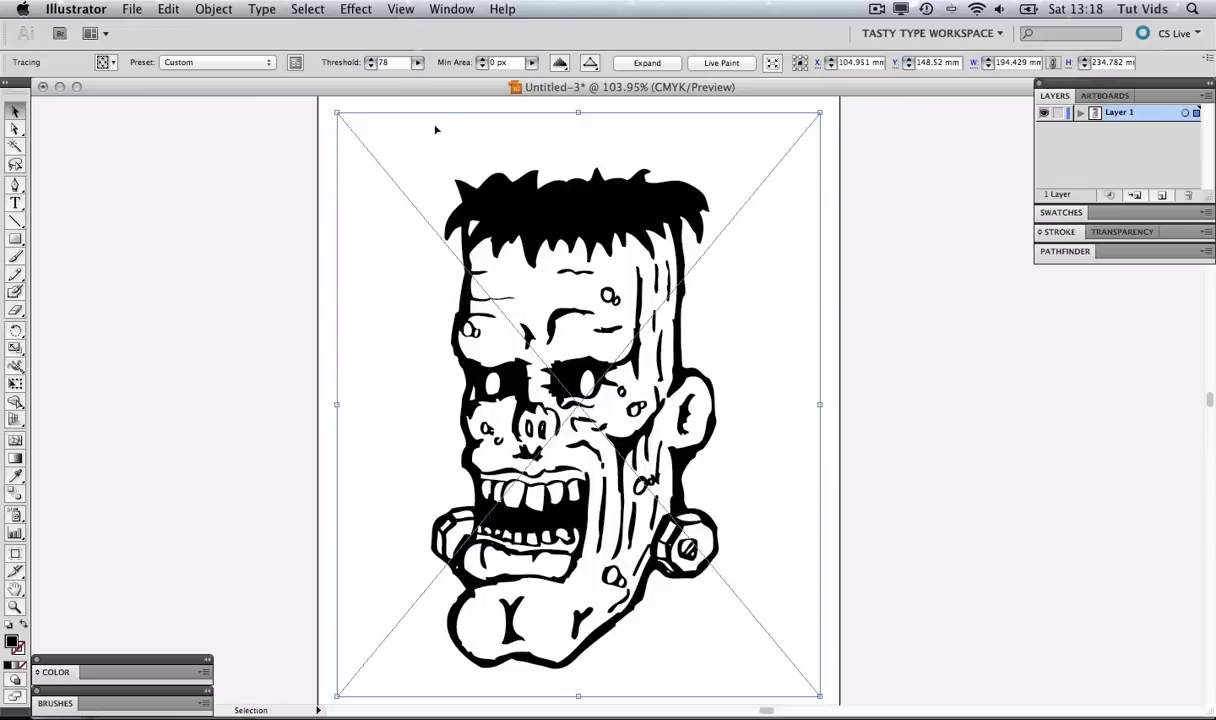
pyautogui.click(415, 63)
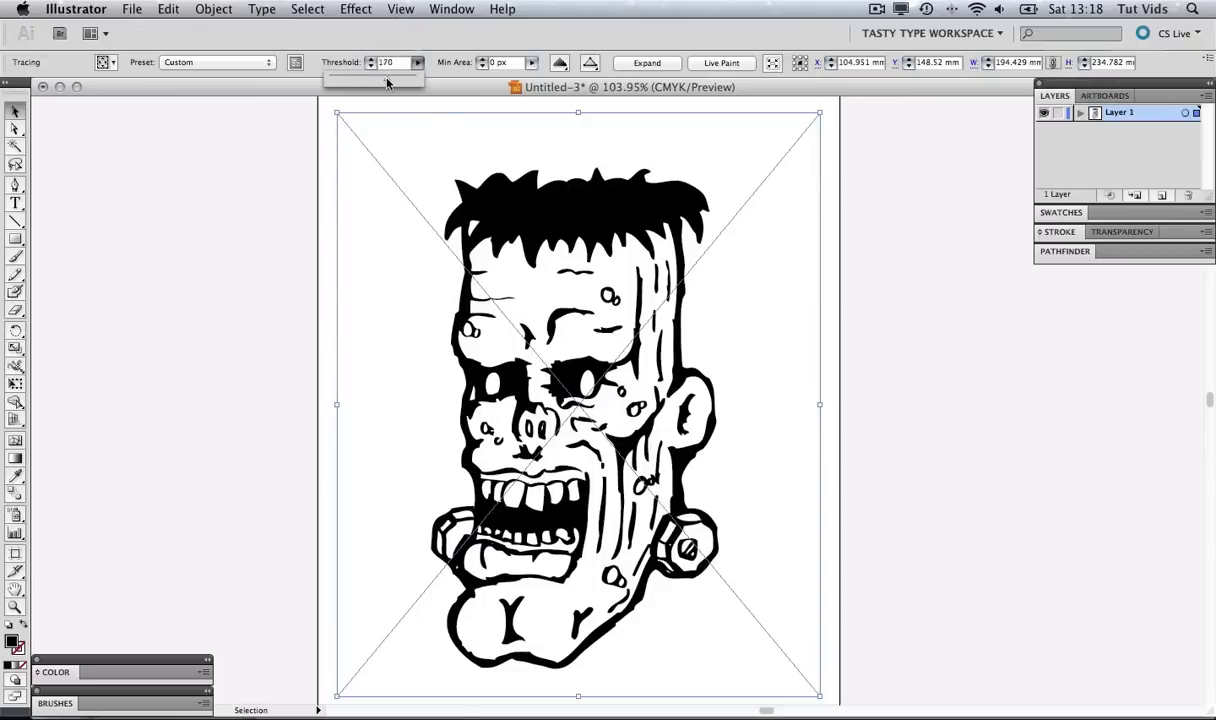
pyautogui.moveTo(387, 83); pyautogui.dragTo(391, 83)
pyautogui.click(290, 149)
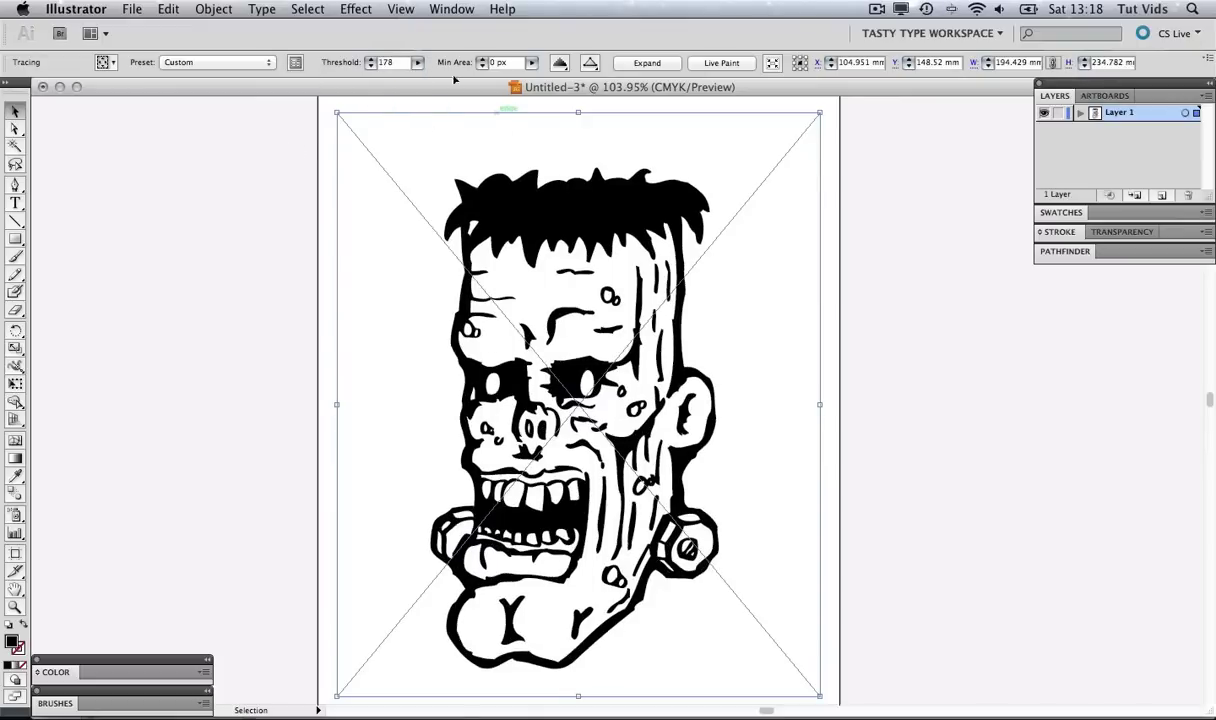
pyautogui.click(418, 63)
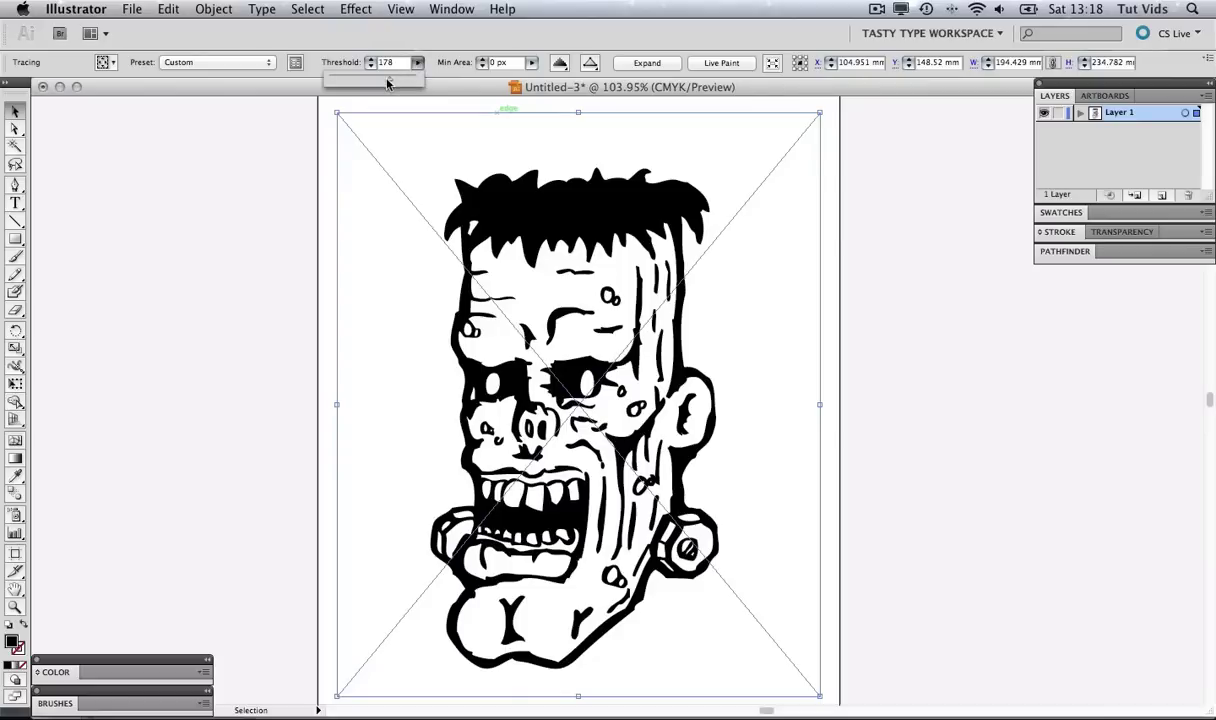
pyautogui.click(273, 170)
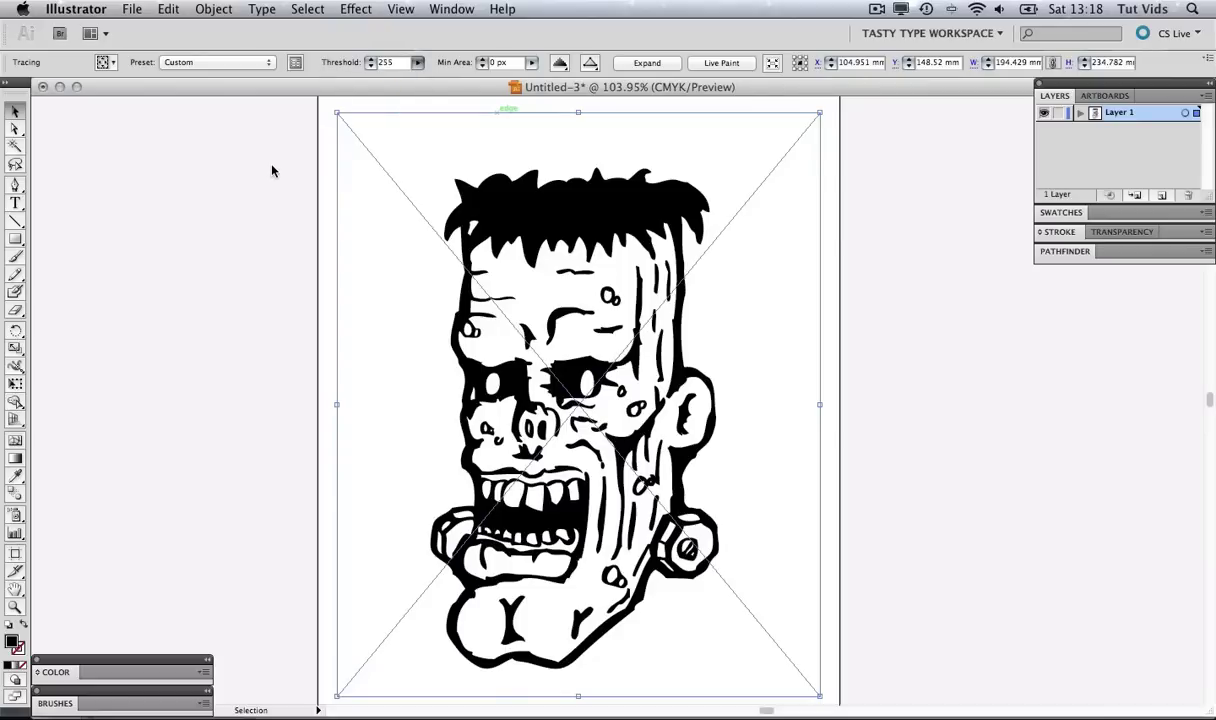
pyautogui.click(872, 293)
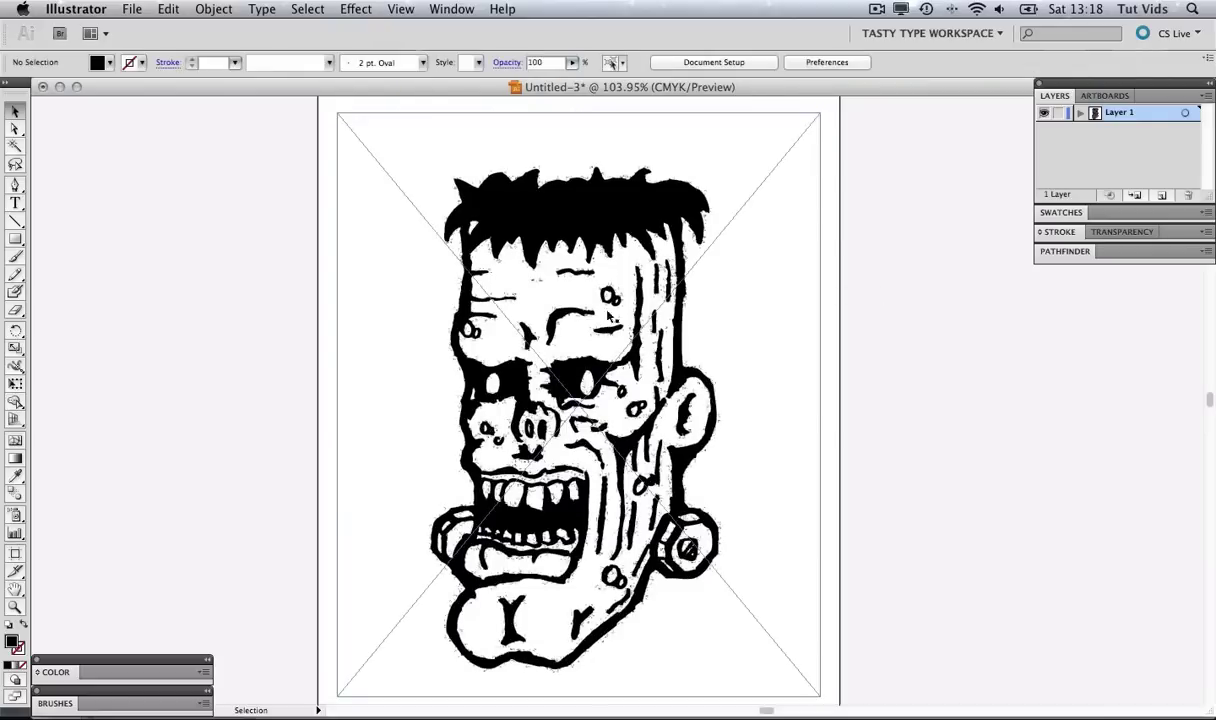
# Drop the threshold to 6, then raise it to 86 and deselect to preview
pyautogui.click(451, 115)
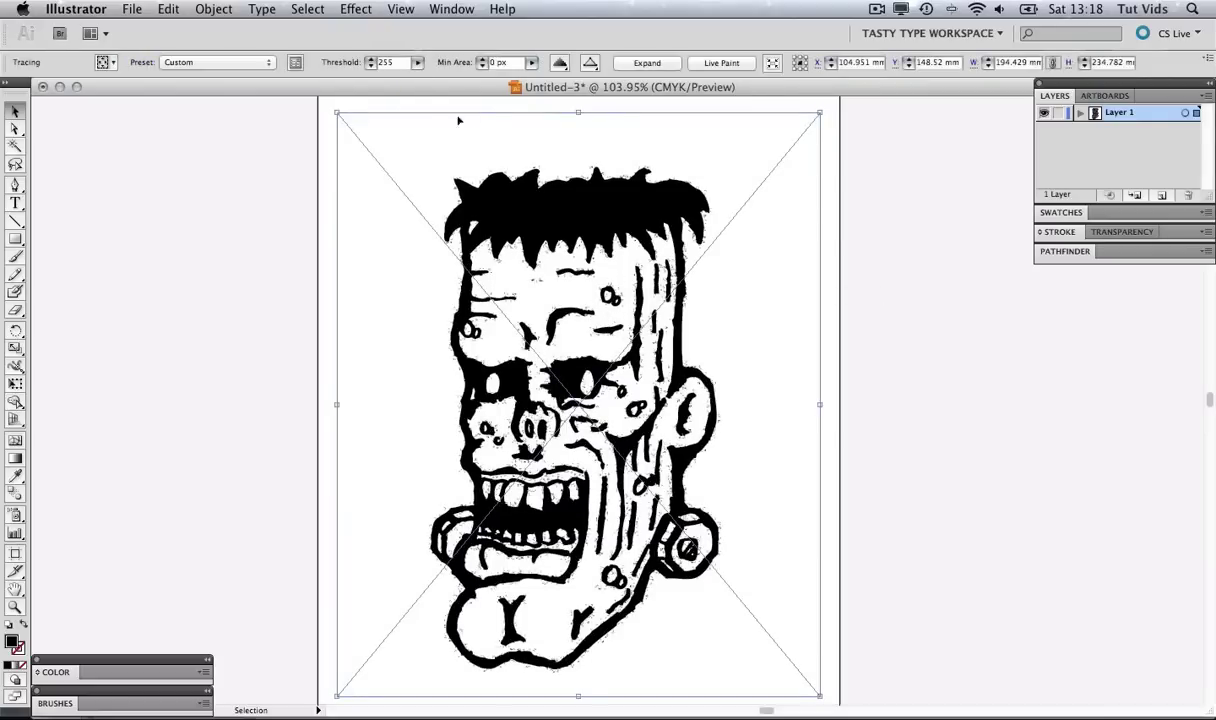
pyautogui.click(416, 66)
pyautogui.moveTo(394, 76); pyautogui.dragTo(331, 87)
pyautogui.click(309, 158)
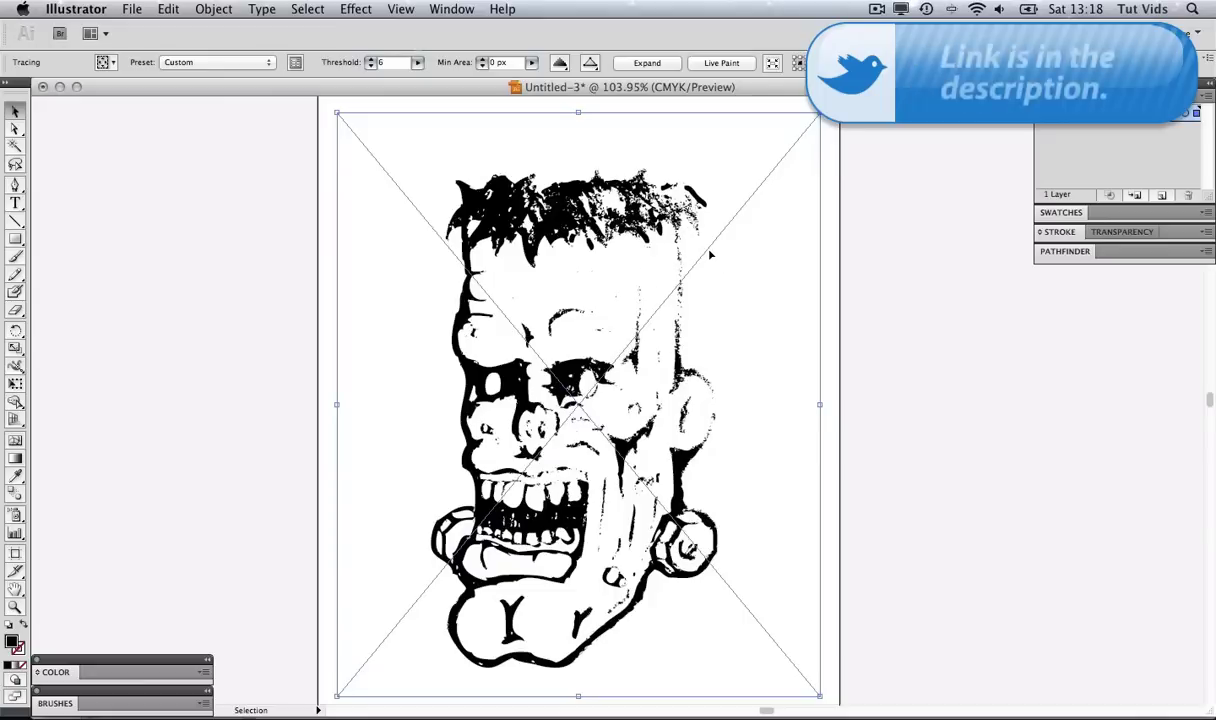
pyautogui.click(412, 65)
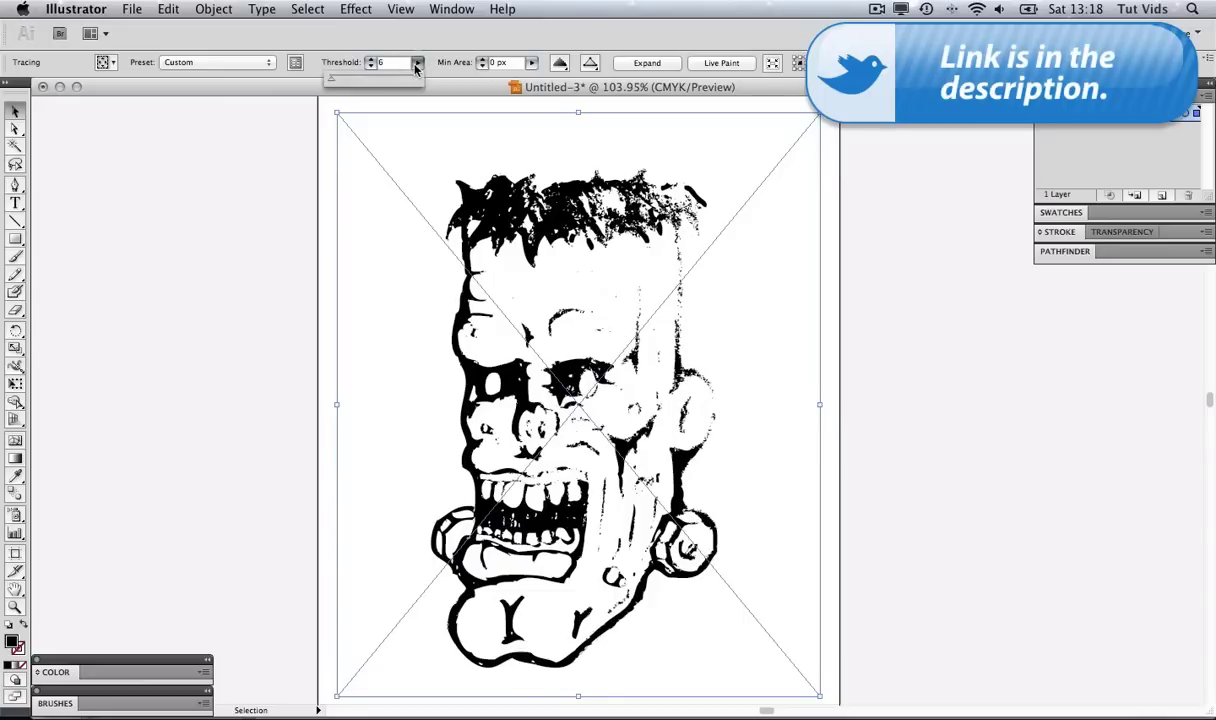
pyautogui.moveTo(337, 87); pyautogui.dragTo(358, 88)
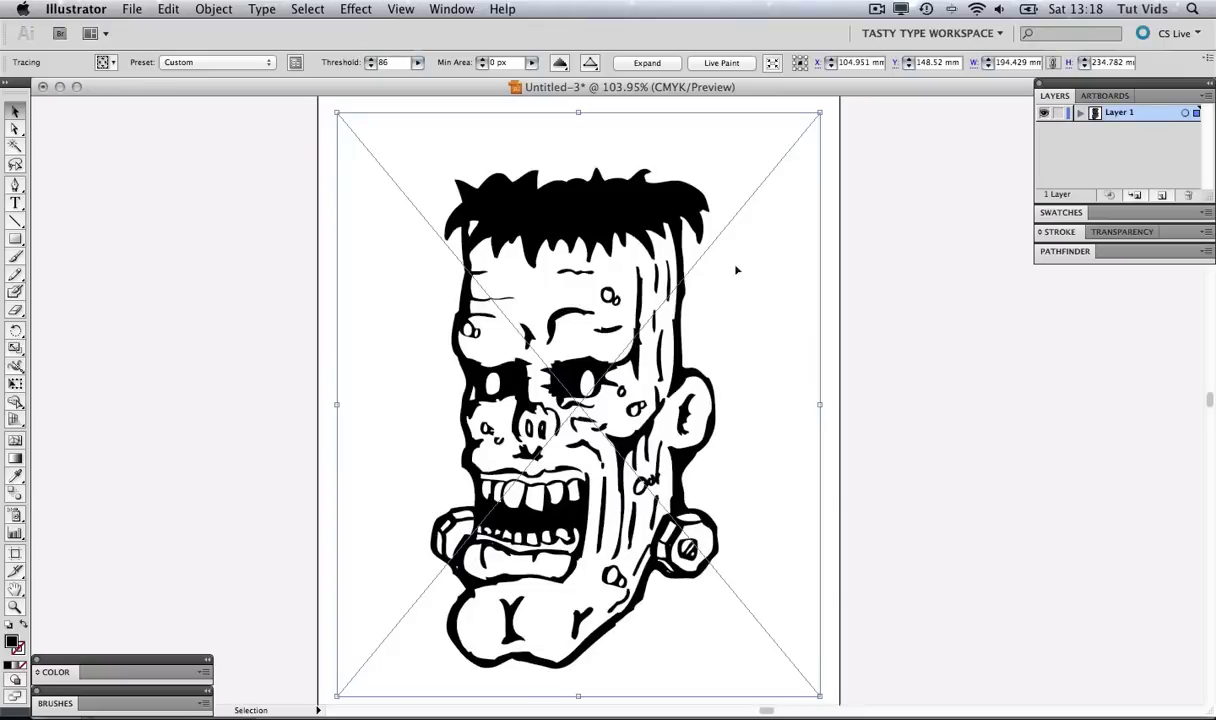
pyautogui.click(903, 254)
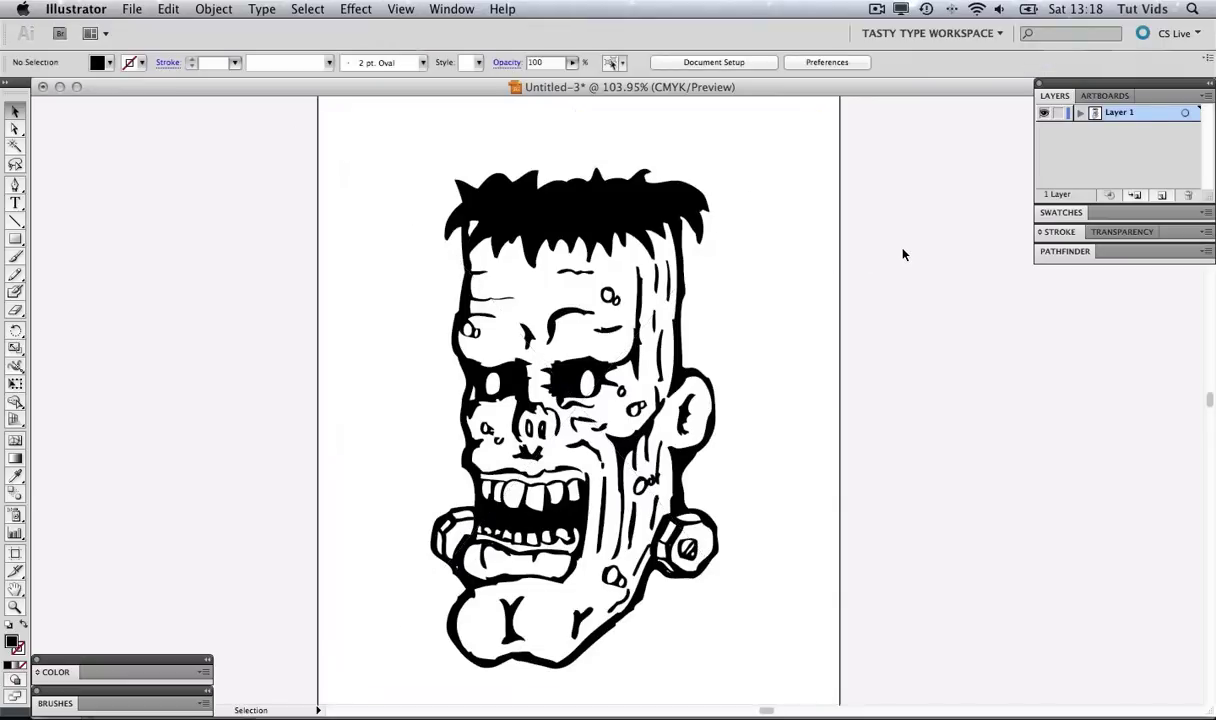
# Expand the traced Frankenstein artwork into editable paths
pyautogui.click(612, 195)
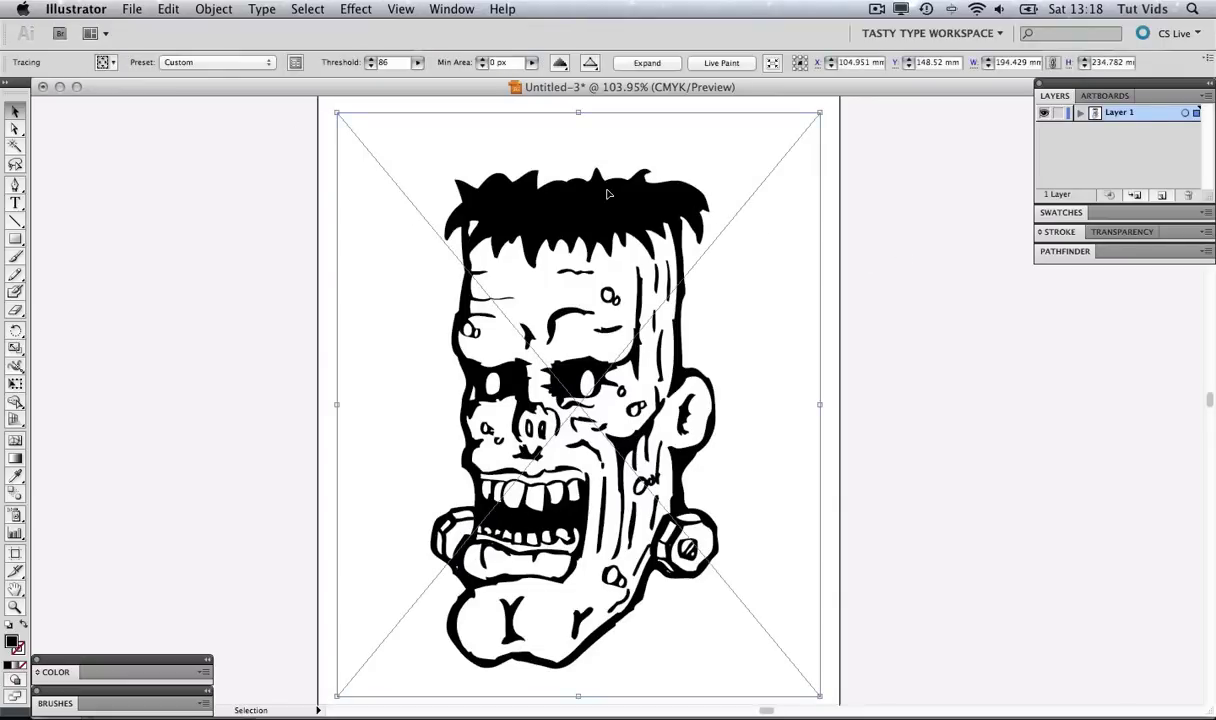
pyautogui.click(648, 63)
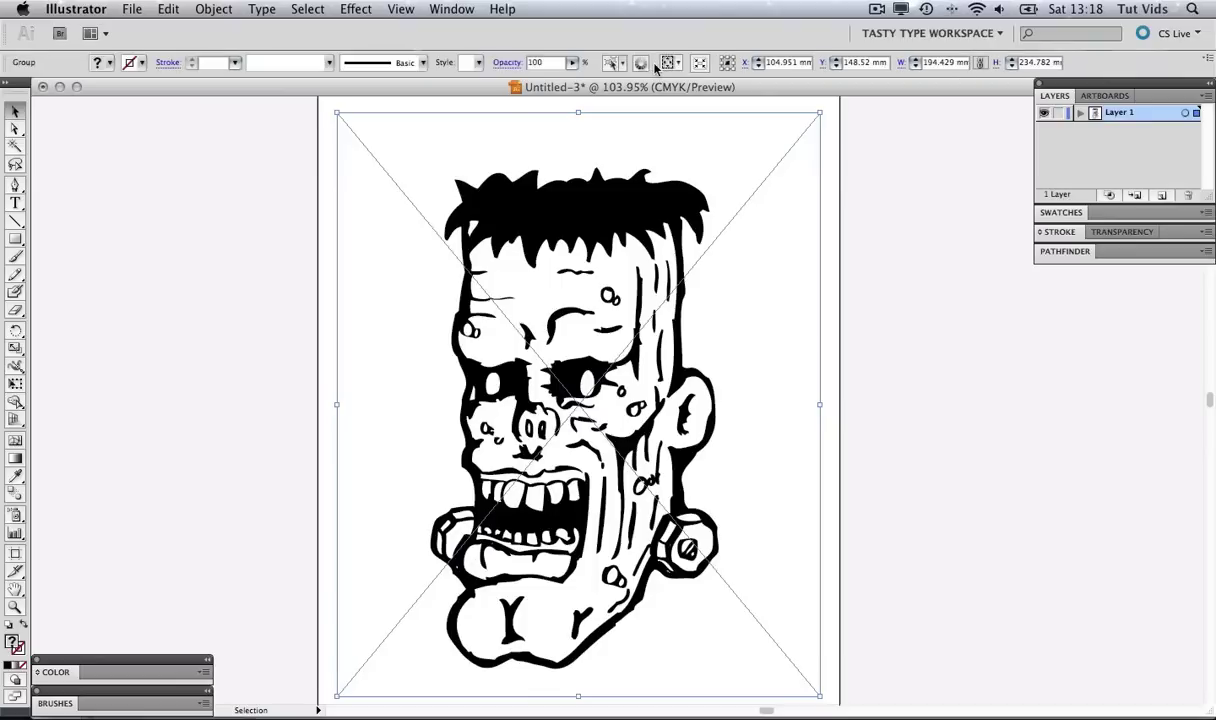
pyautogui.click(886, 262)
pyautogui.click(555, 205)
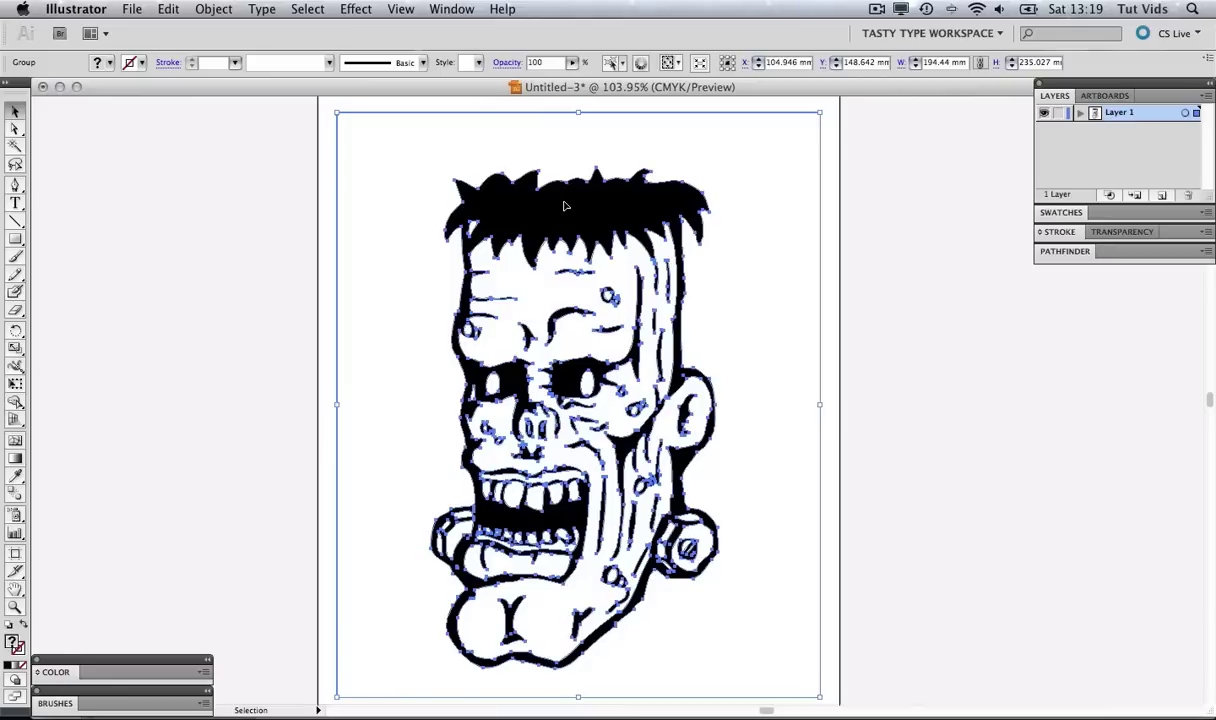
# Ungroup the expanded artwork and check the hair outline, white background and face-detail shapes
pyautogui.click(212, 12)
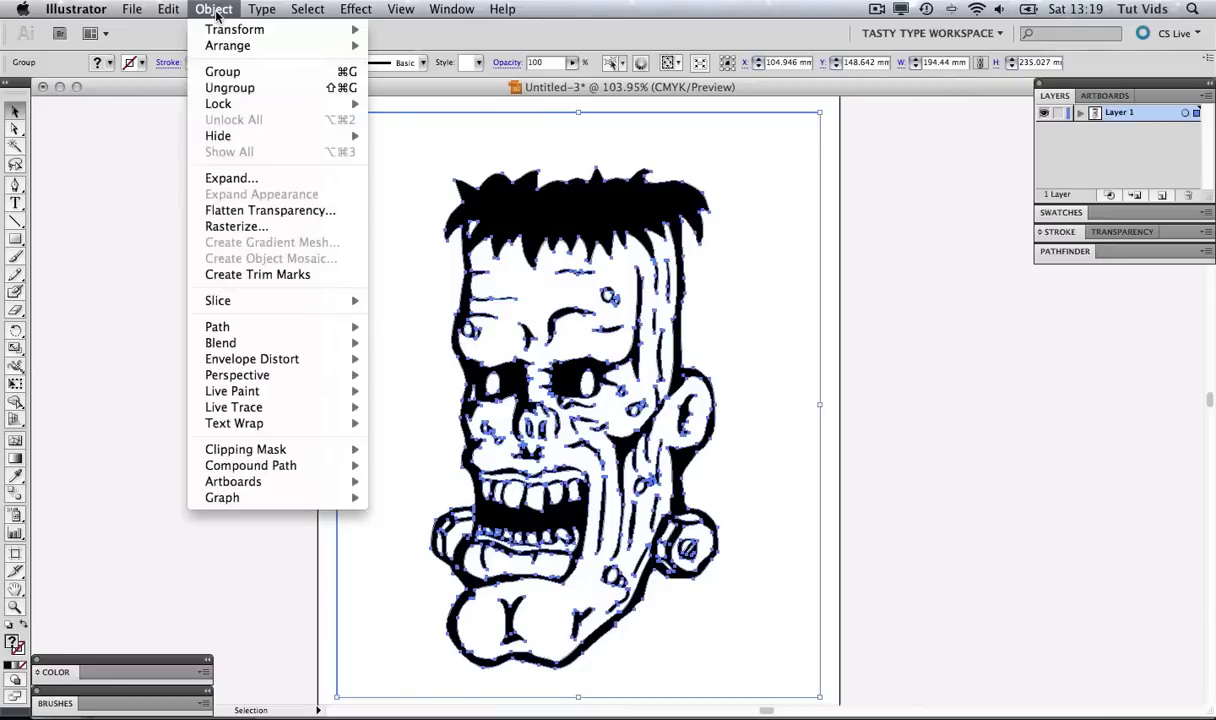
pyautogui.click(235, 86)
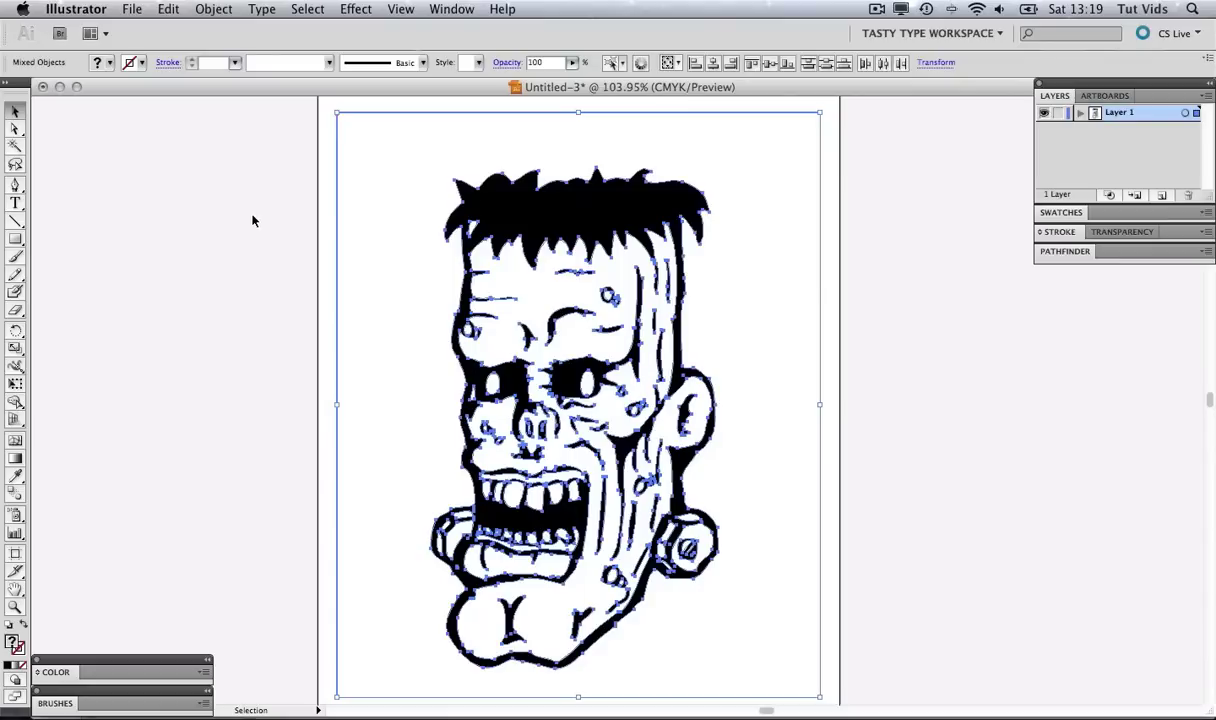
pyautogui.click(252, 221)
pyautogui.click(570, 214)
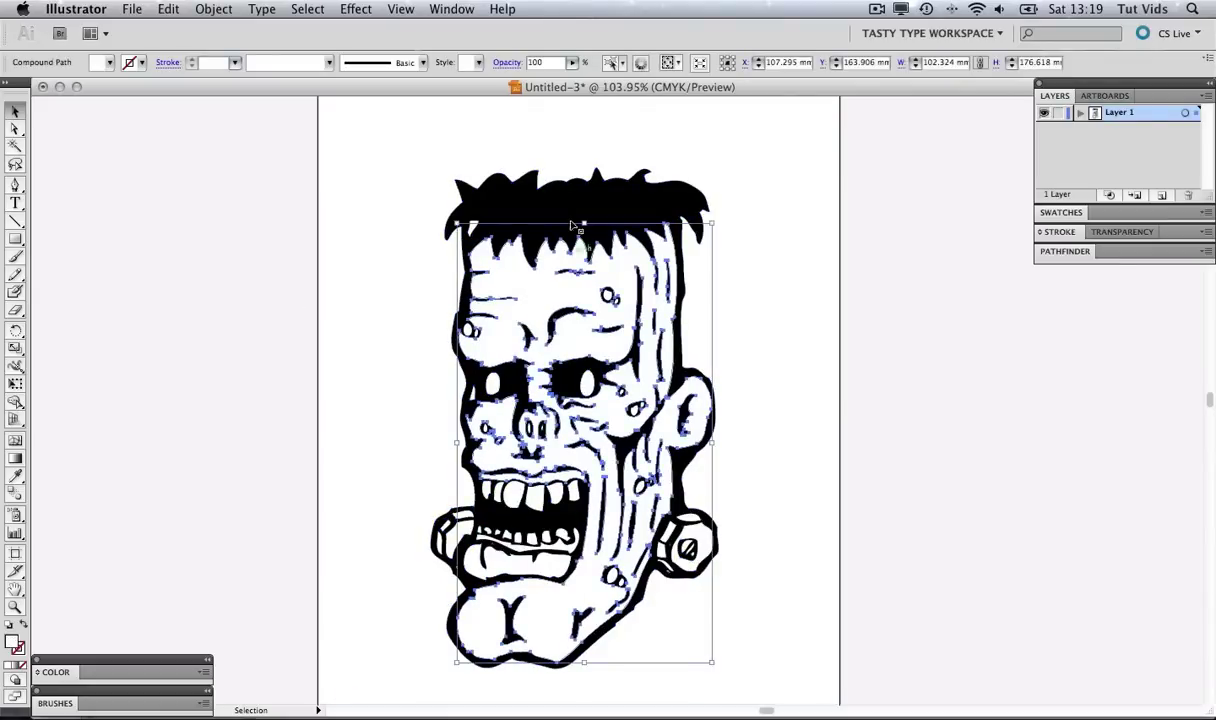
pyautogui.click(535, 198)
pyautogui.click(407, 242)
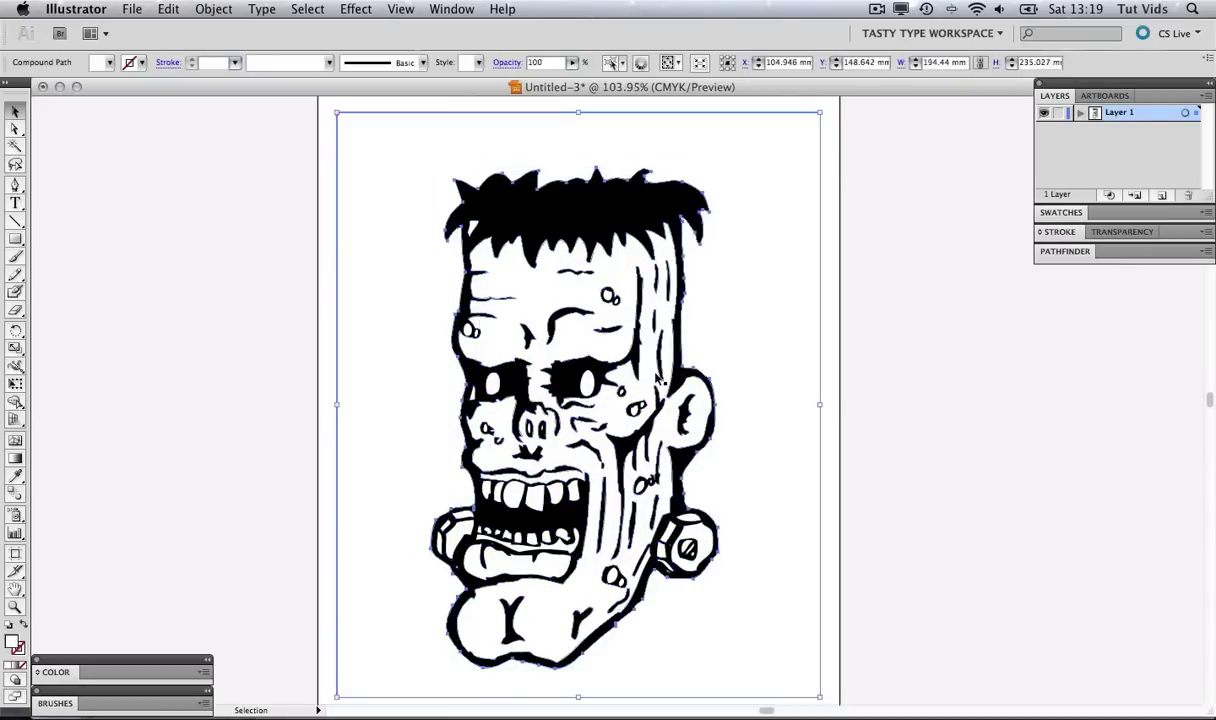
pyautogui.click(598, 400)
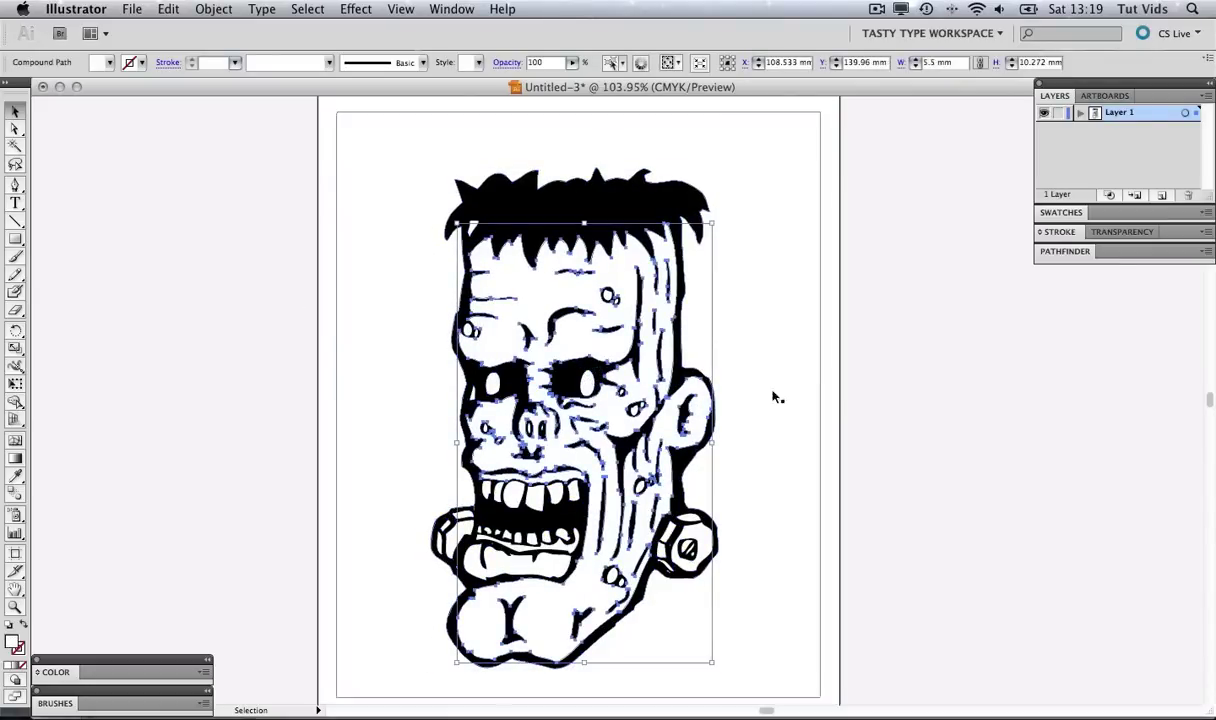
pyautogui.click(846, 352)
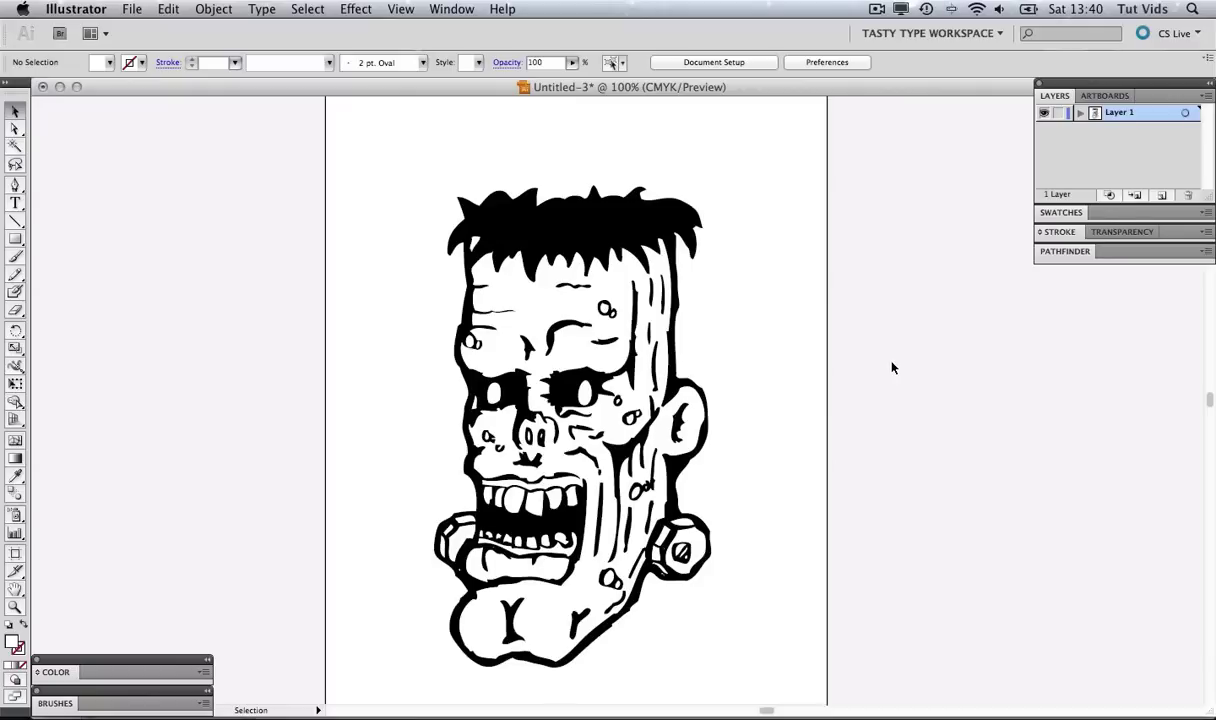
pyautogui.moveTo(877, 386); pyautogui.dragTo(896, 367)
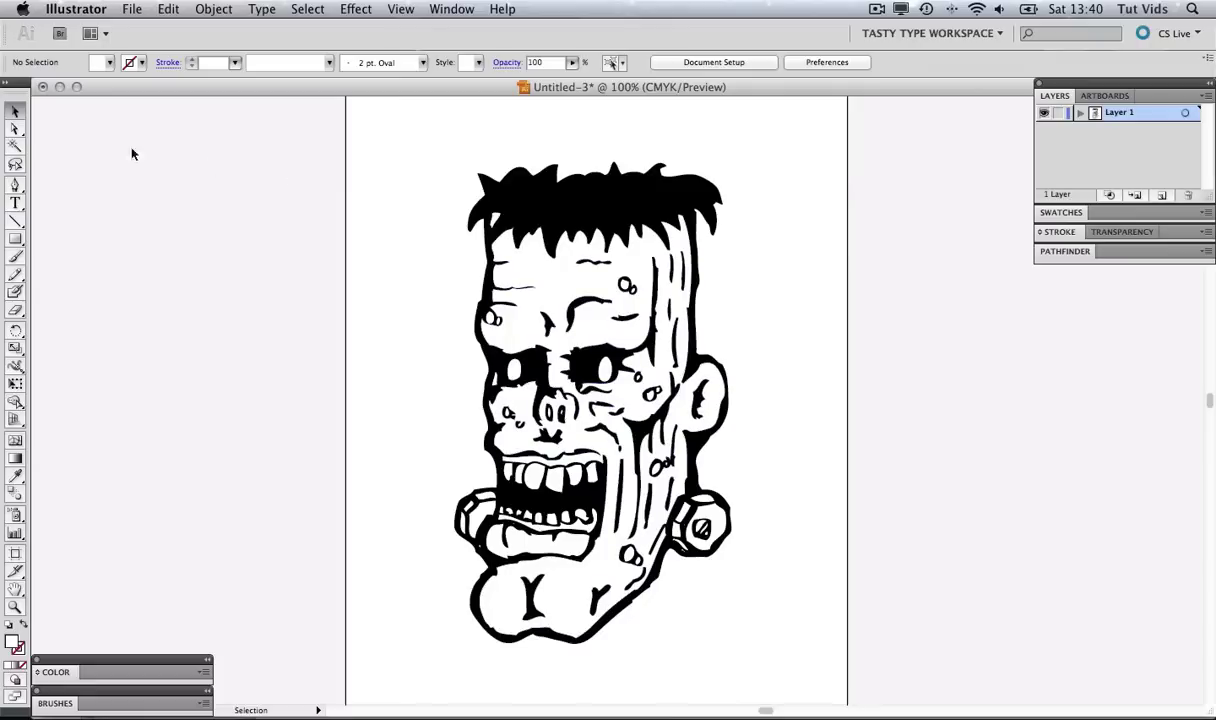
pyautogui.click(16, 130)
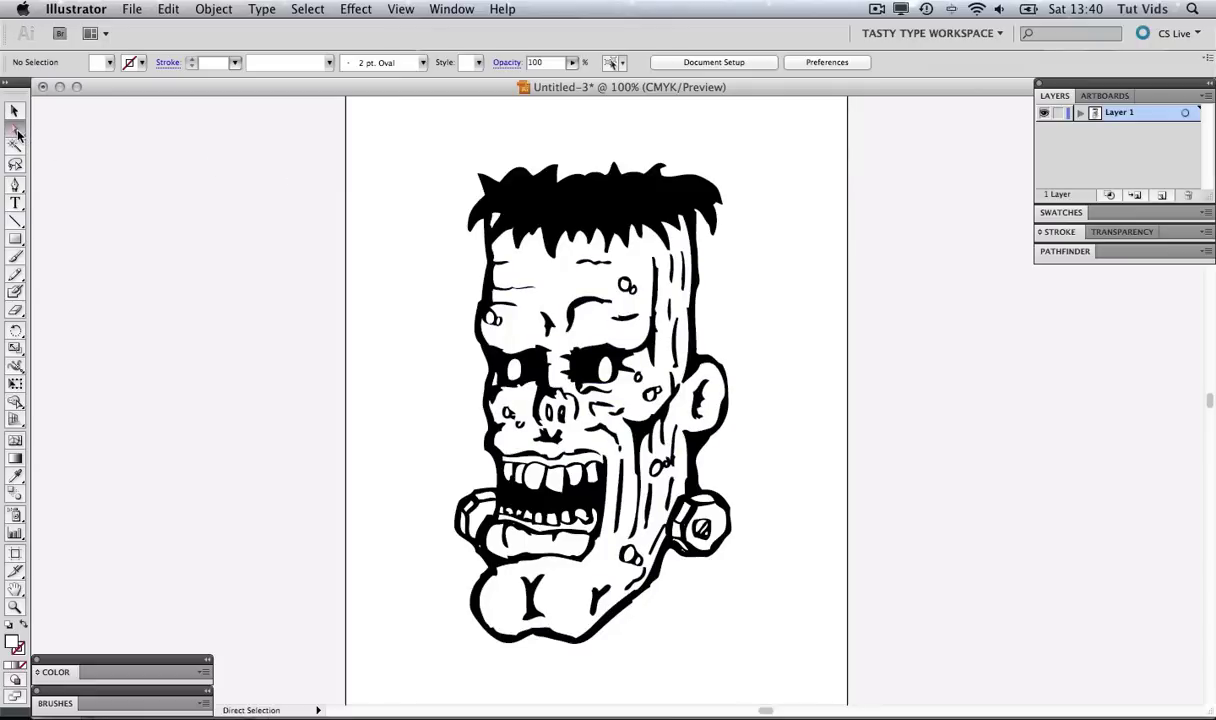
pyautogui.click(467, 143)
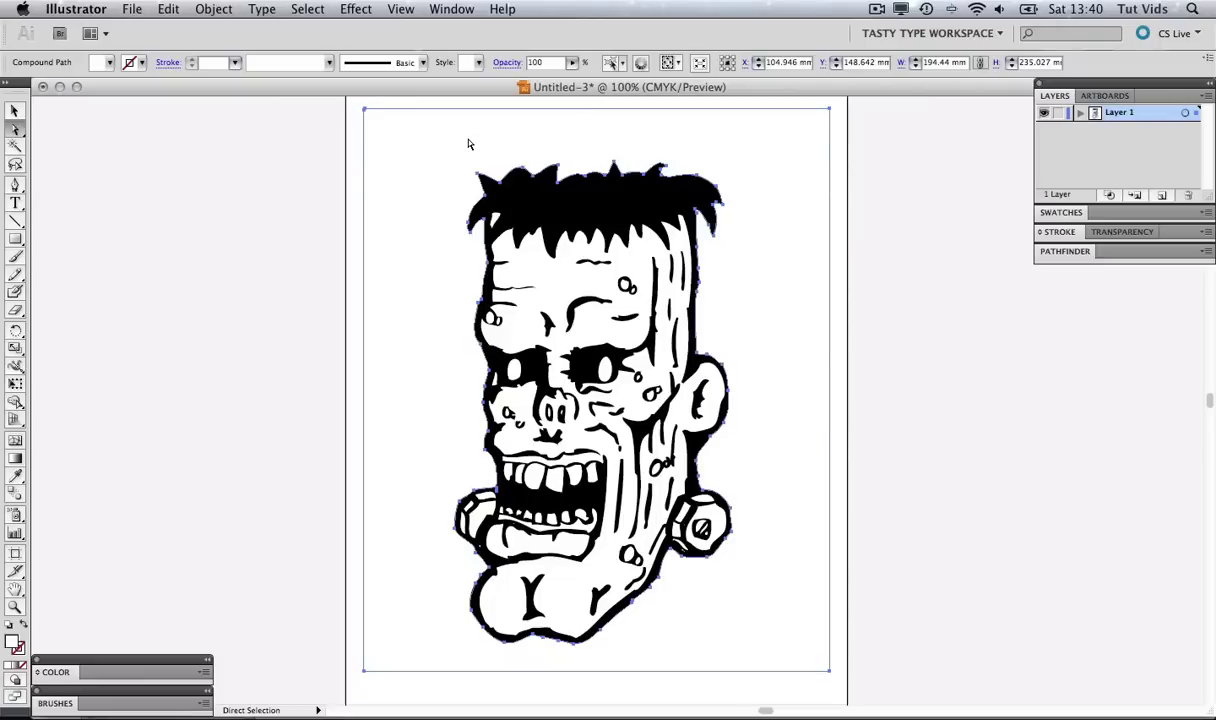
pyautogui.press('super+shift+a')
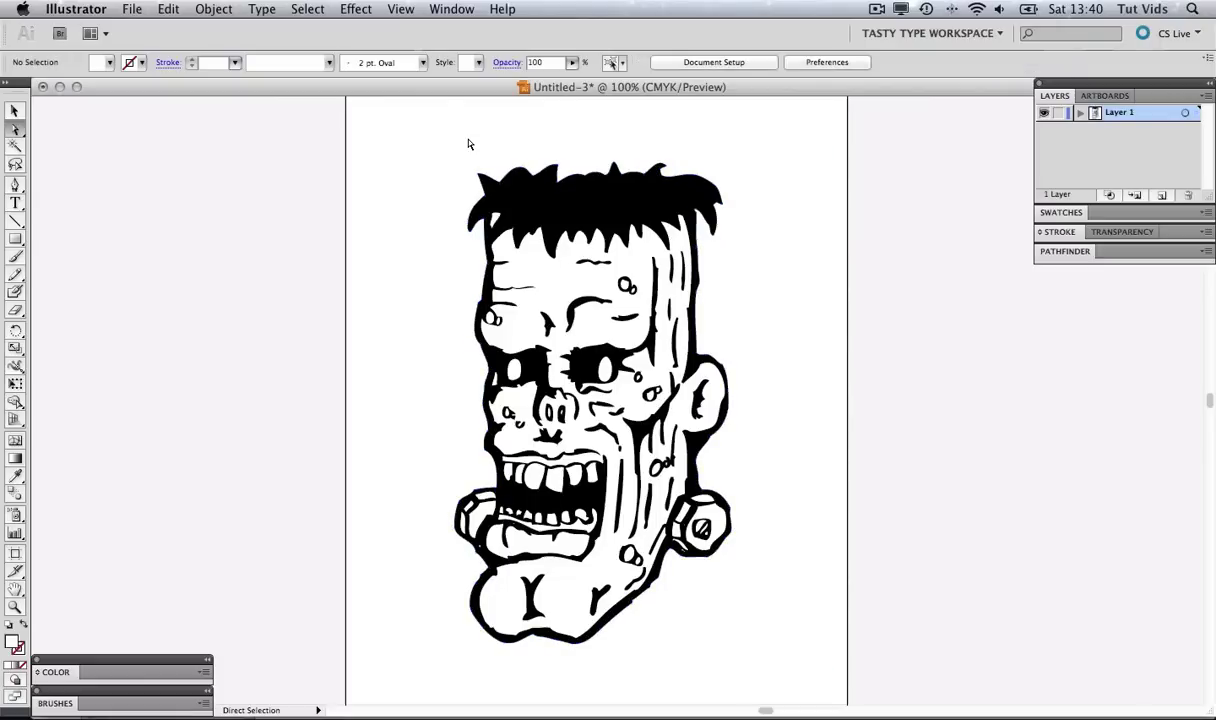
# Zoom in on the eyes and drag both white eye ovals up above their sockets
pyautogui.press('z')
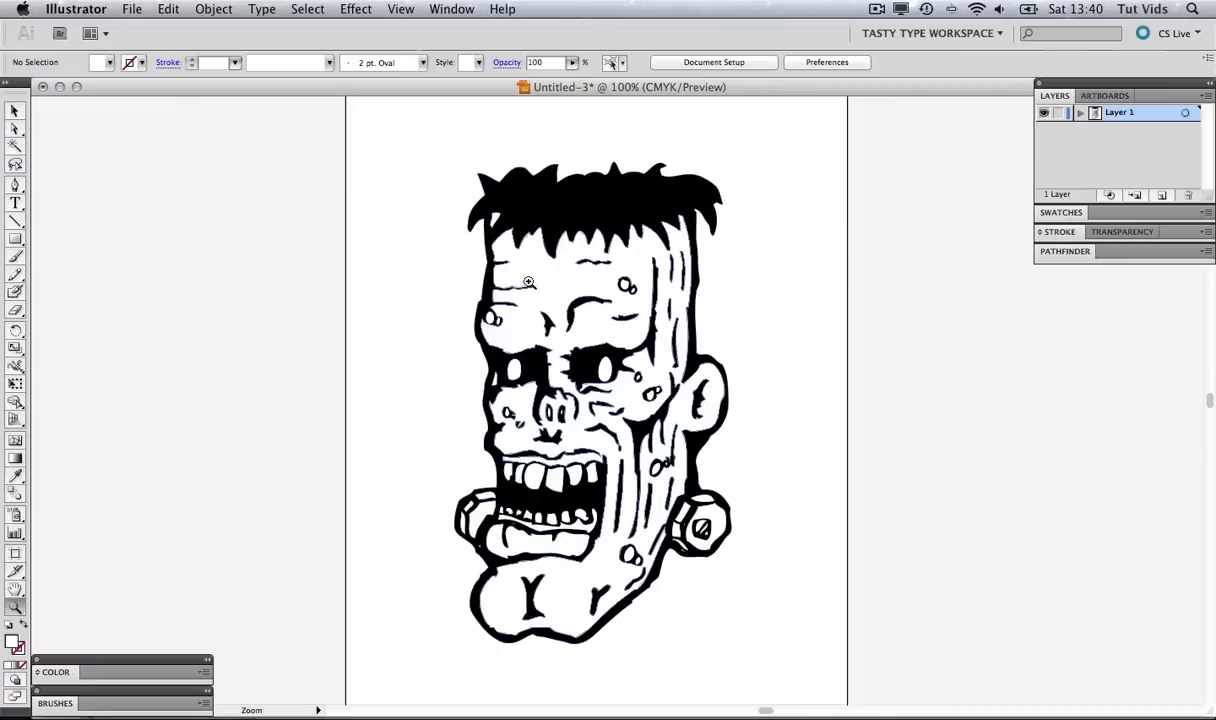
pyautogui.moveTo(437, 307); pyautogui.dragTo(634, 405)
pyautogui.press('v')
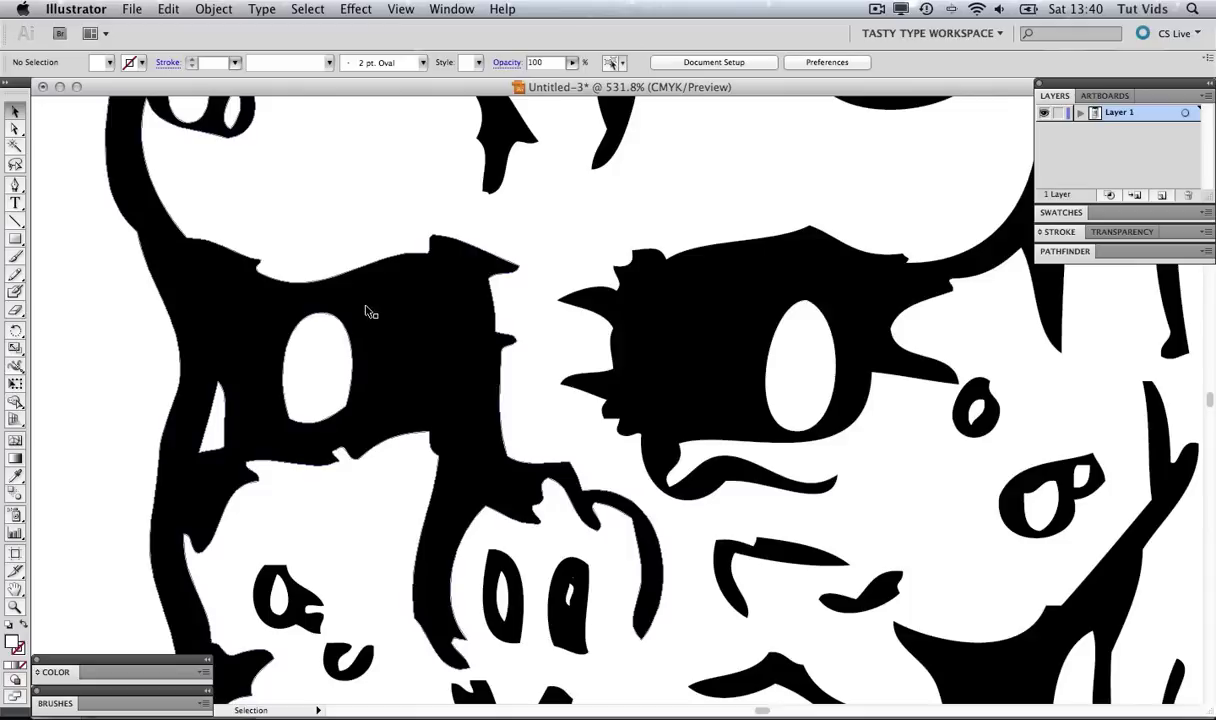
pyautogui.click(313, 358)
pyautogui.moveTo(317, 374); pyautogui.dragTo(410, 253)
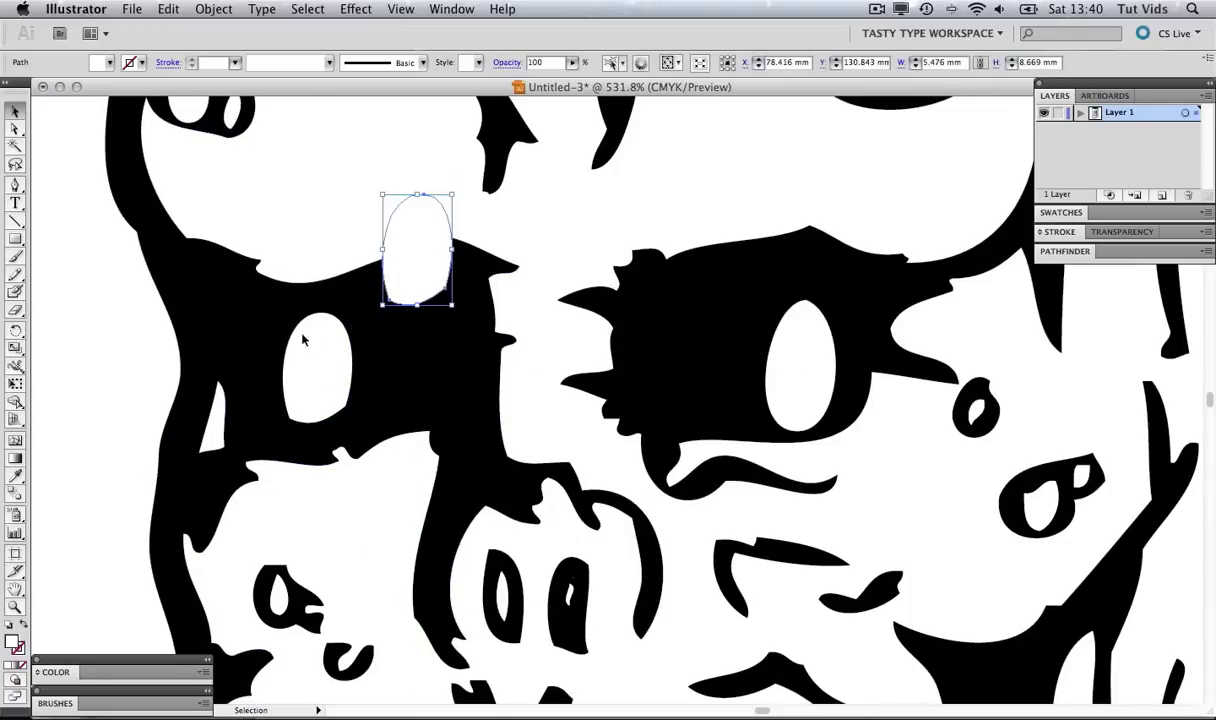
pyautogui.click(806, 348)
pyautogui.moveTo(805, 390); pyautogui.dragTo(729, 282)
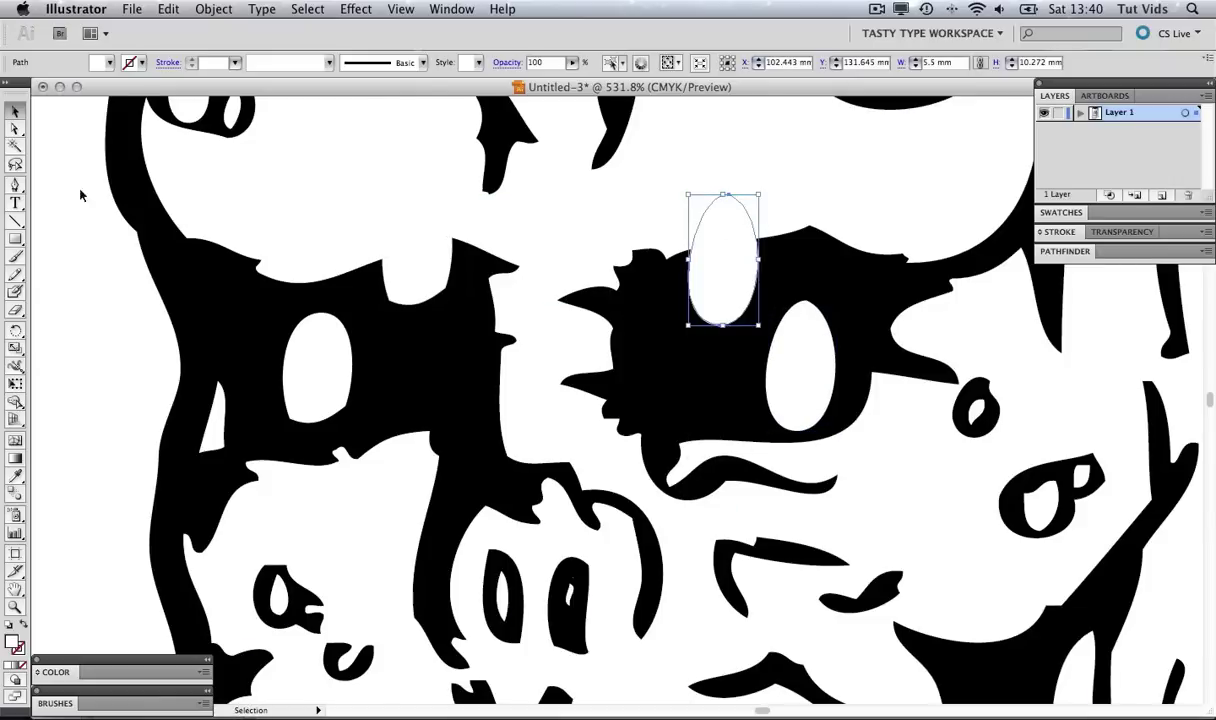
# Delete the white hole paths in the left and right eye sockets, leaving both solid black
pyautogui.click(14, 130)
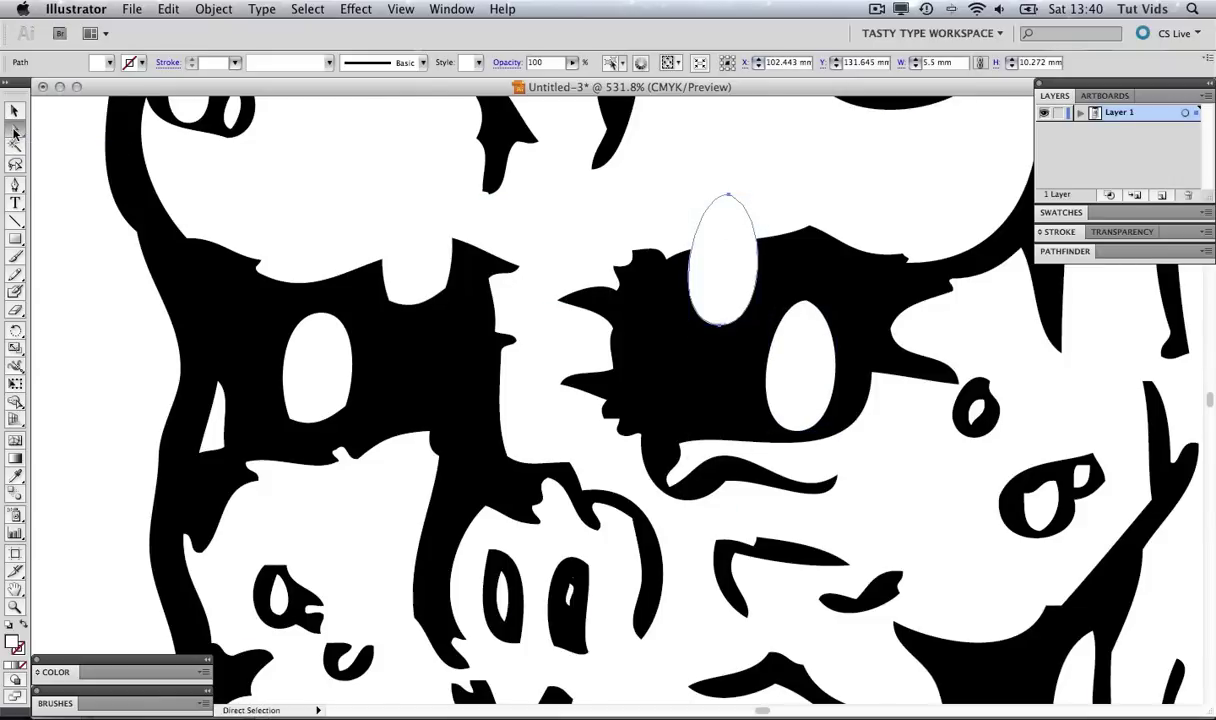
pyautogui.click(345, 327)
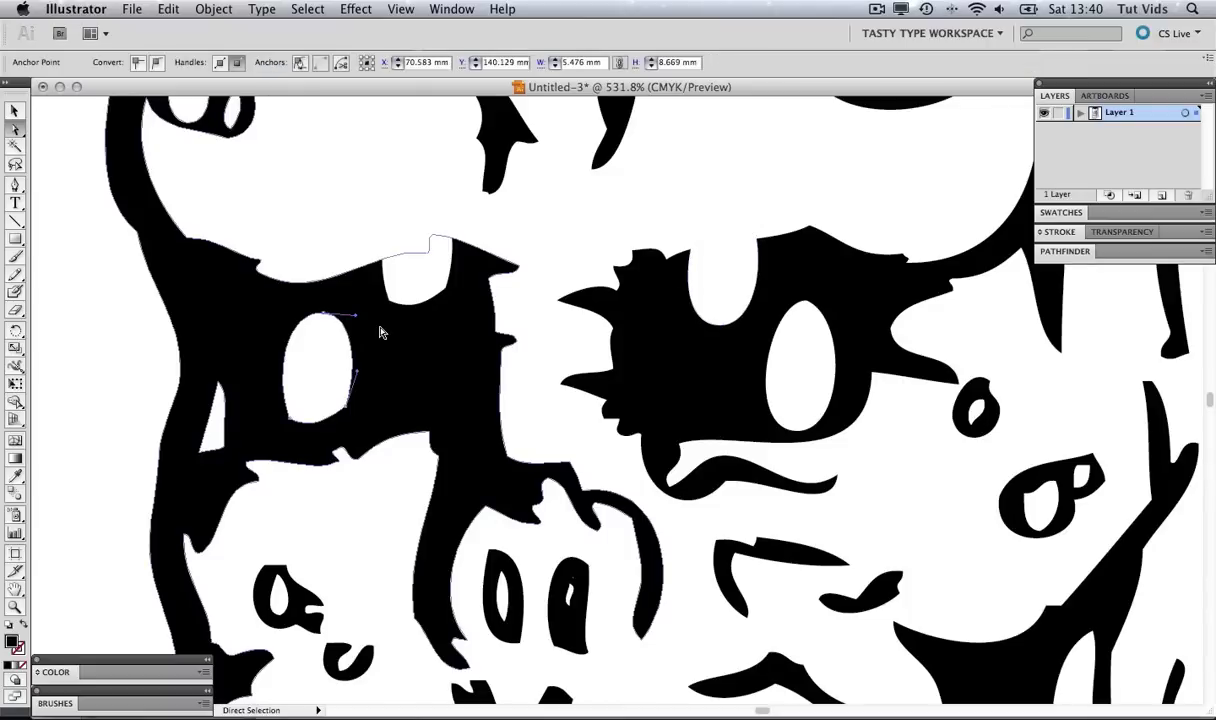
pyautogui.press('Delete')
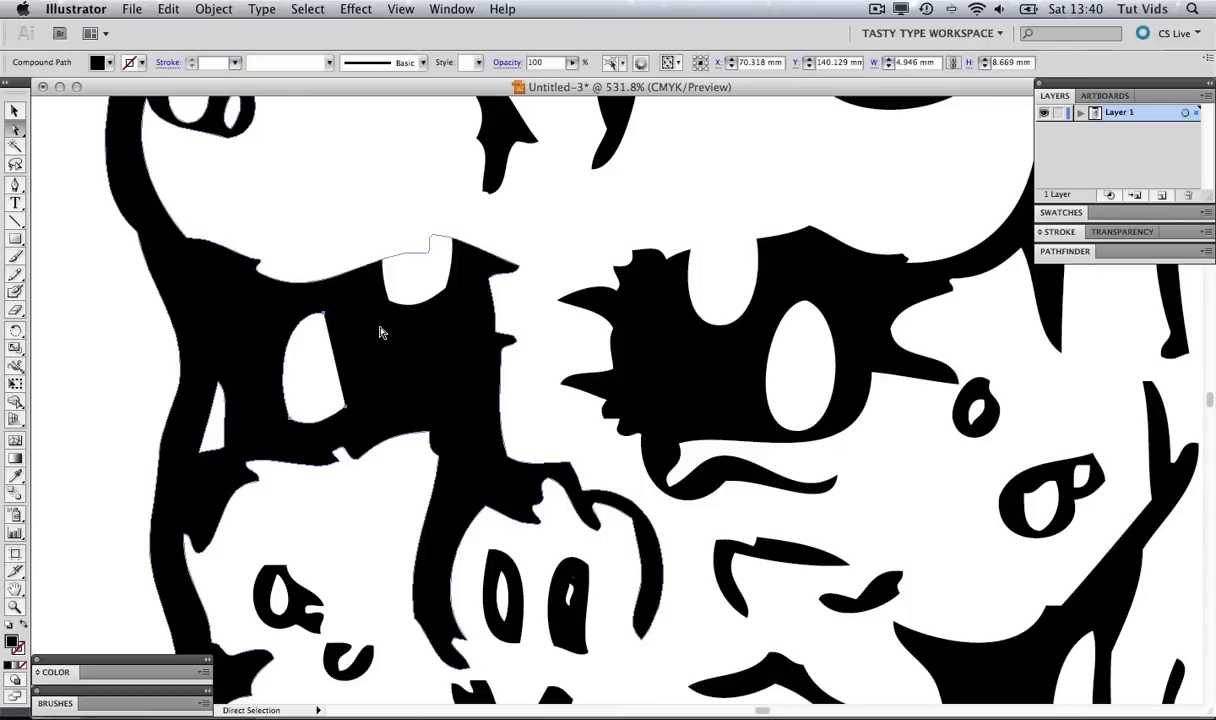
pyautogui.press('Delete')
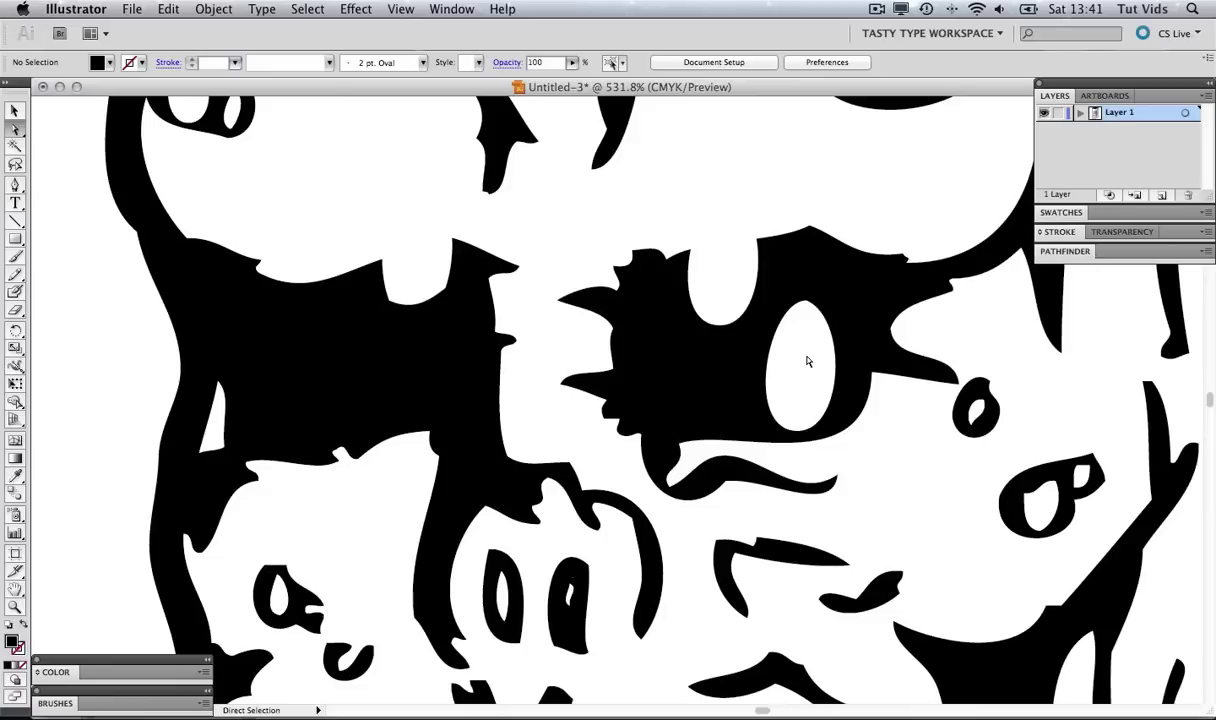
pyautogui.click(779, 336)
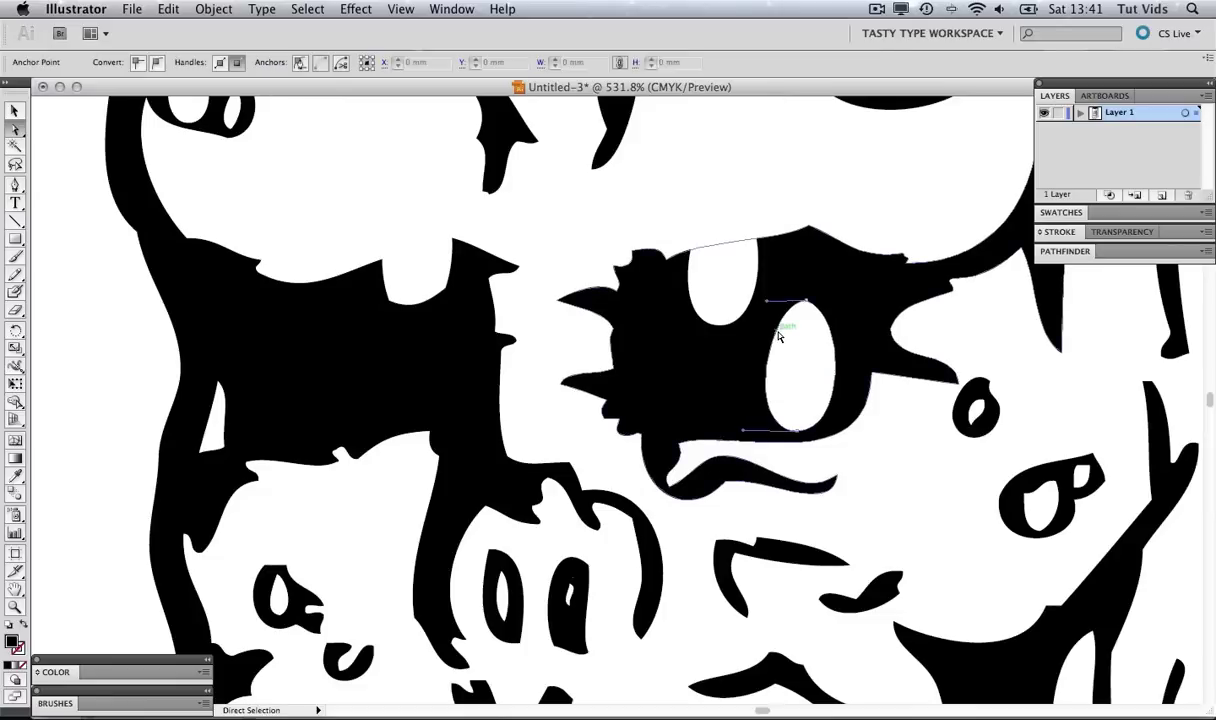
pyautogui.press('Delete')
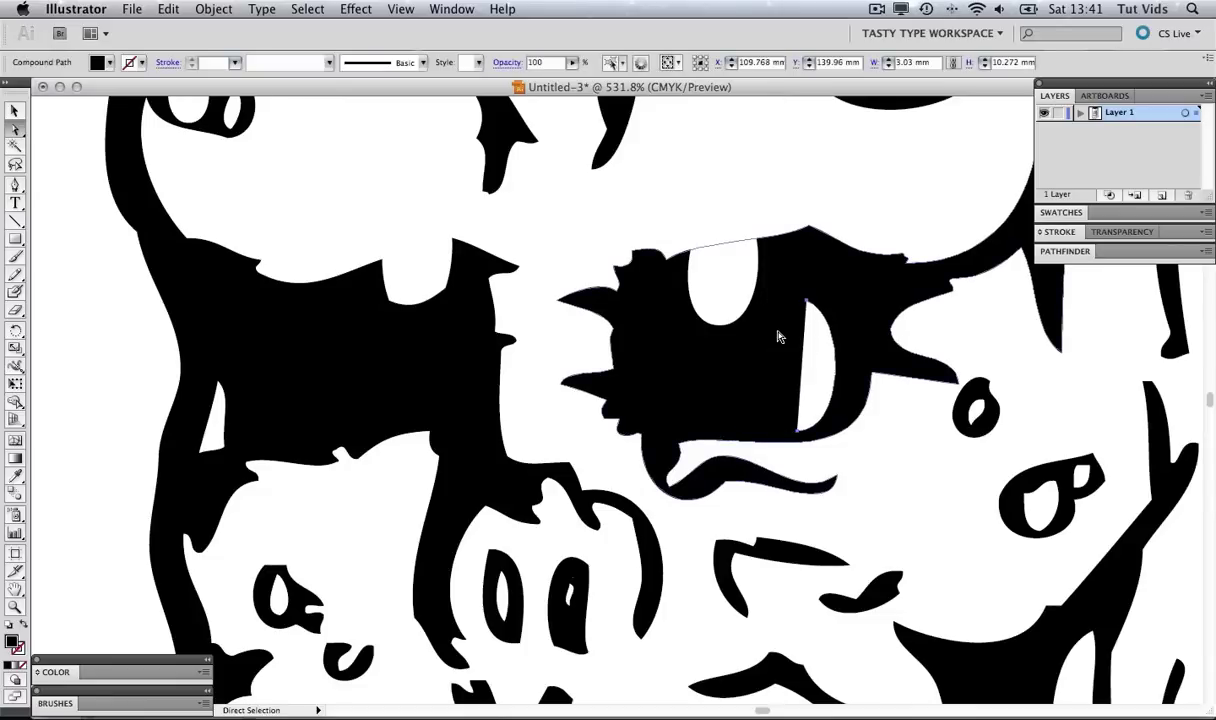
pyautogui.press('Delete')
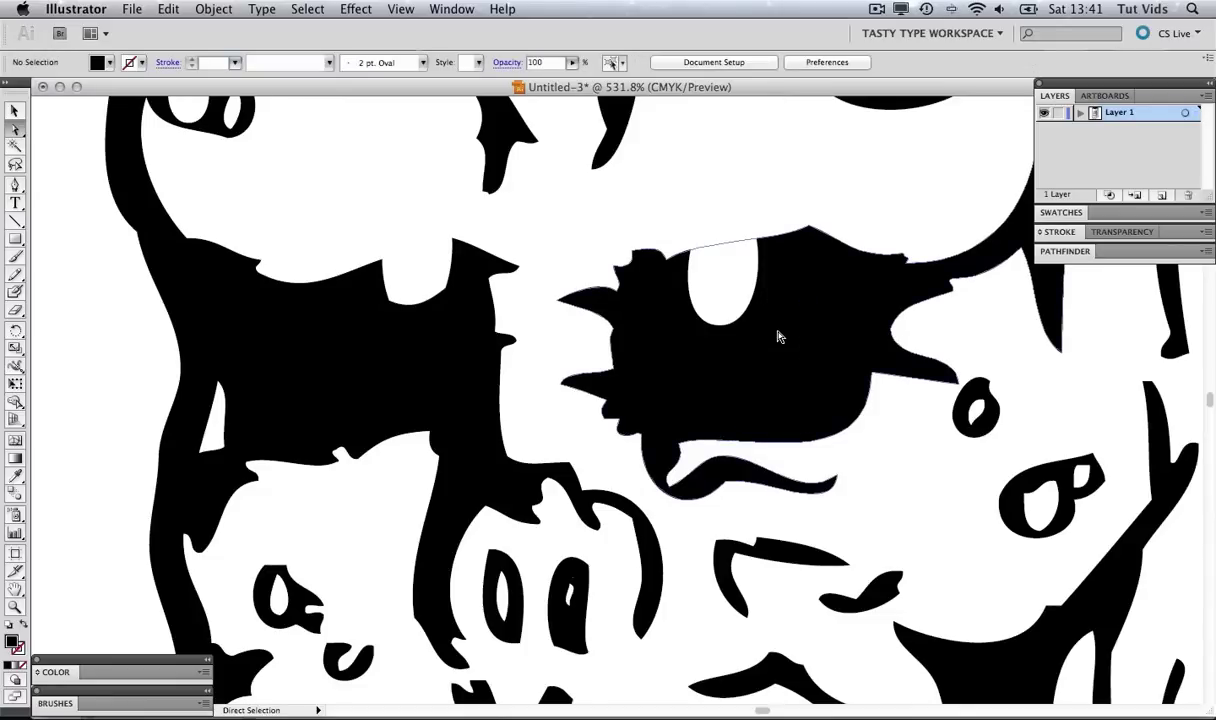
# Undo to restore the white ovals and move them into the left and right eyes
pyautogui.click(14, 113)
pyautogui.press('super+z')
pyautogui.press('super+z')
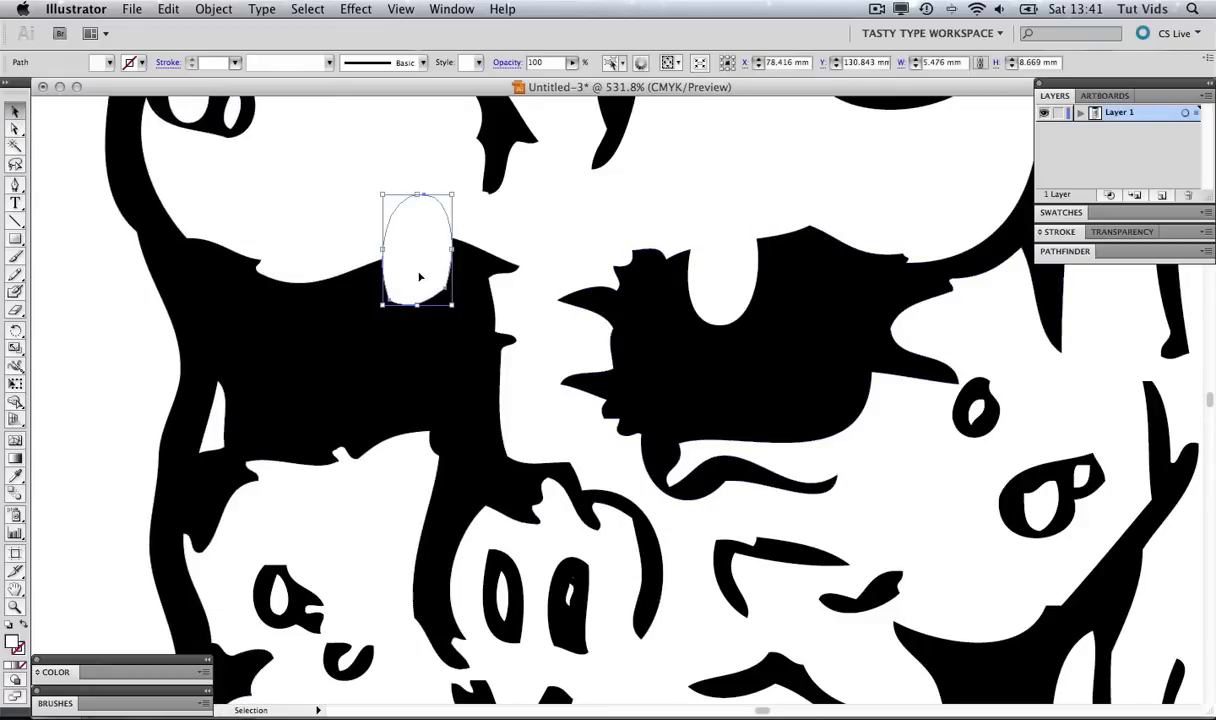
pyautogui.moveTo(420, 275); pyautogui.dragTo(345, 390)
pyautogui.moveTo(732, 303); pyautogui.dragTo(766, 292)
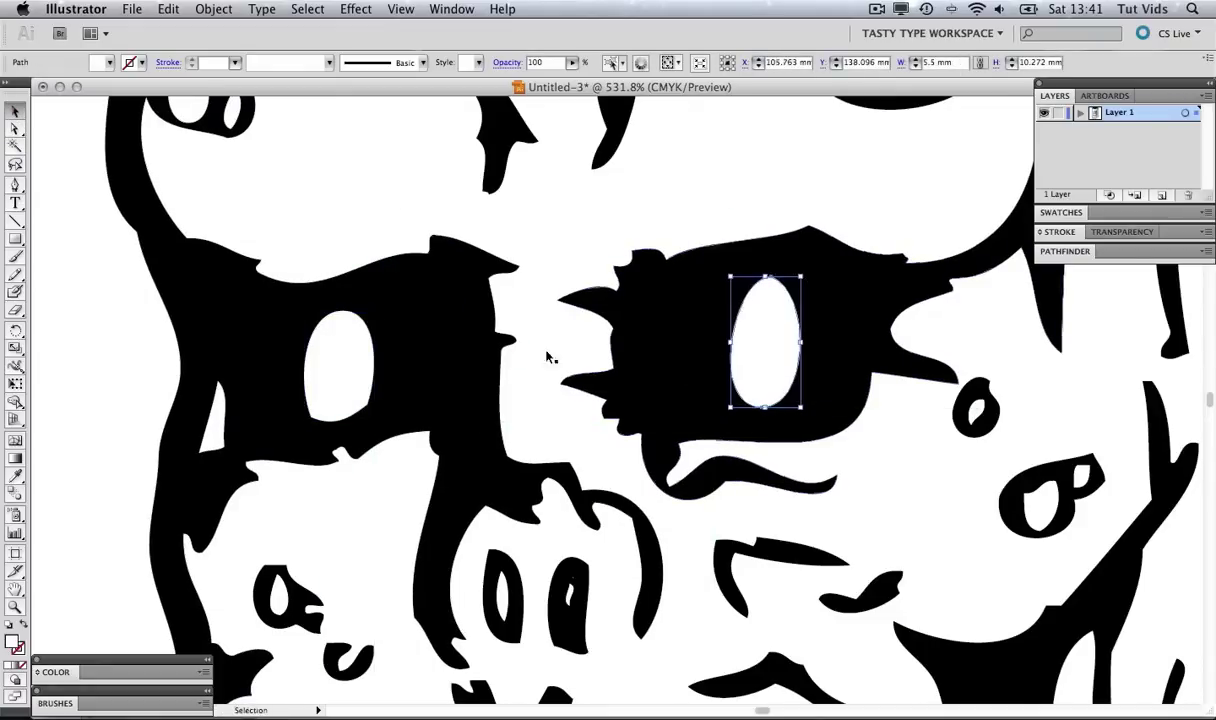
# Reposition and enlarge both white ovals to fill the black eye areas
pyautogui.click(340, 357)
pyautogui.moveTo(326, 352); pyautogui.dragTo(306, 344)
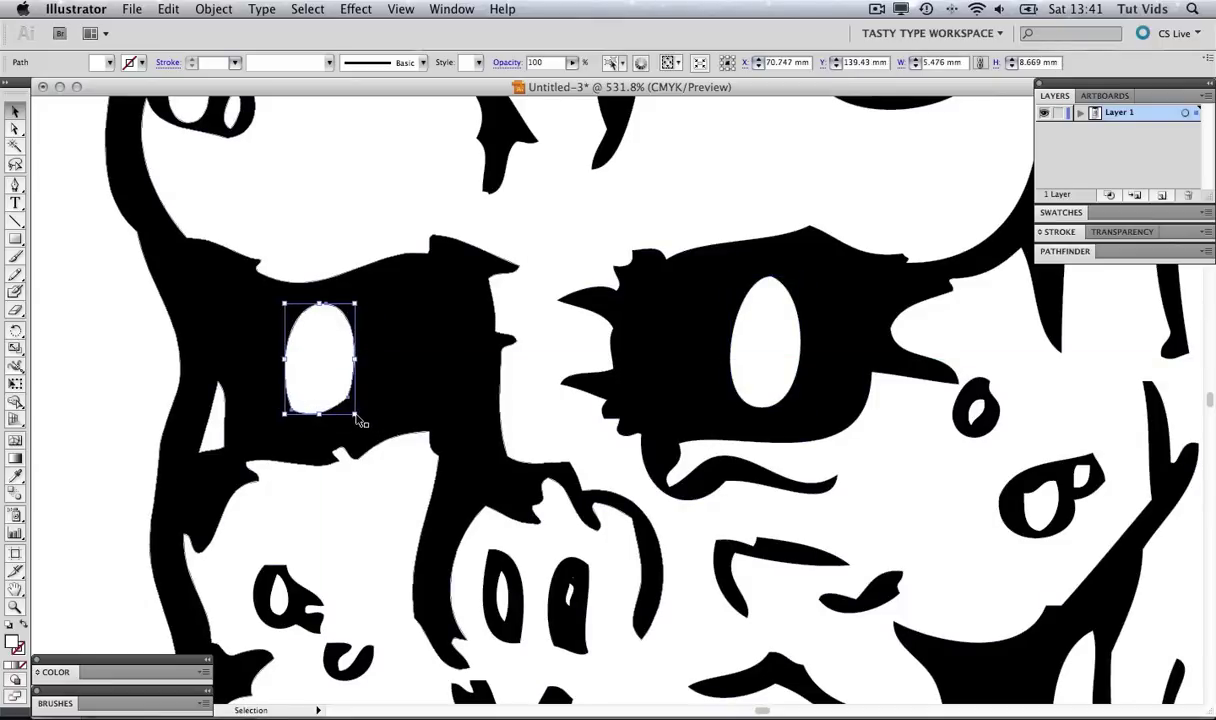
pyautogui.moveTo(355, 414); pyautogui.dragTo(387, 425)
pyautogui.moveTo(359, 398); pyautogui.dragTo(369, 391)
pyautogui.click(733, 345)
pyautogui.moveTo(728, 345); pyautogui.dragTo(704, 345)
pyautogui.moveTo(801, 273); pyautogui.dragTo(820, 273)
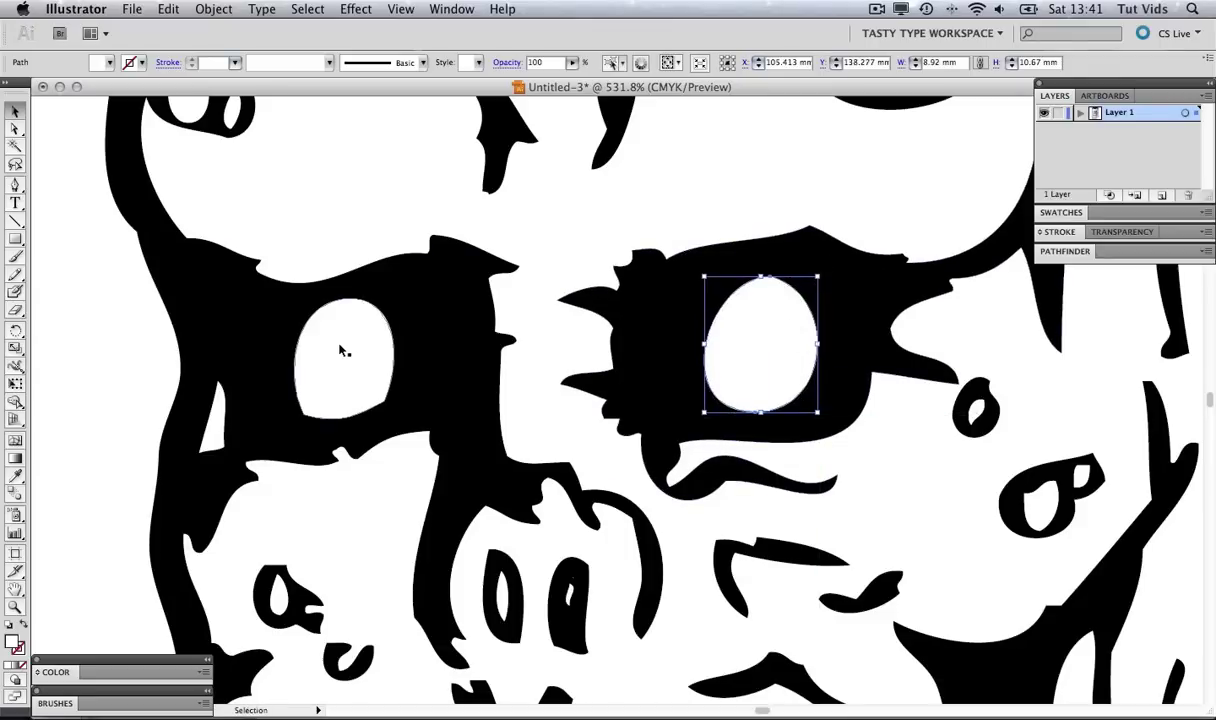
pyautogui.moveTo(343, 352); pyautogui.dragTo(311, 327)
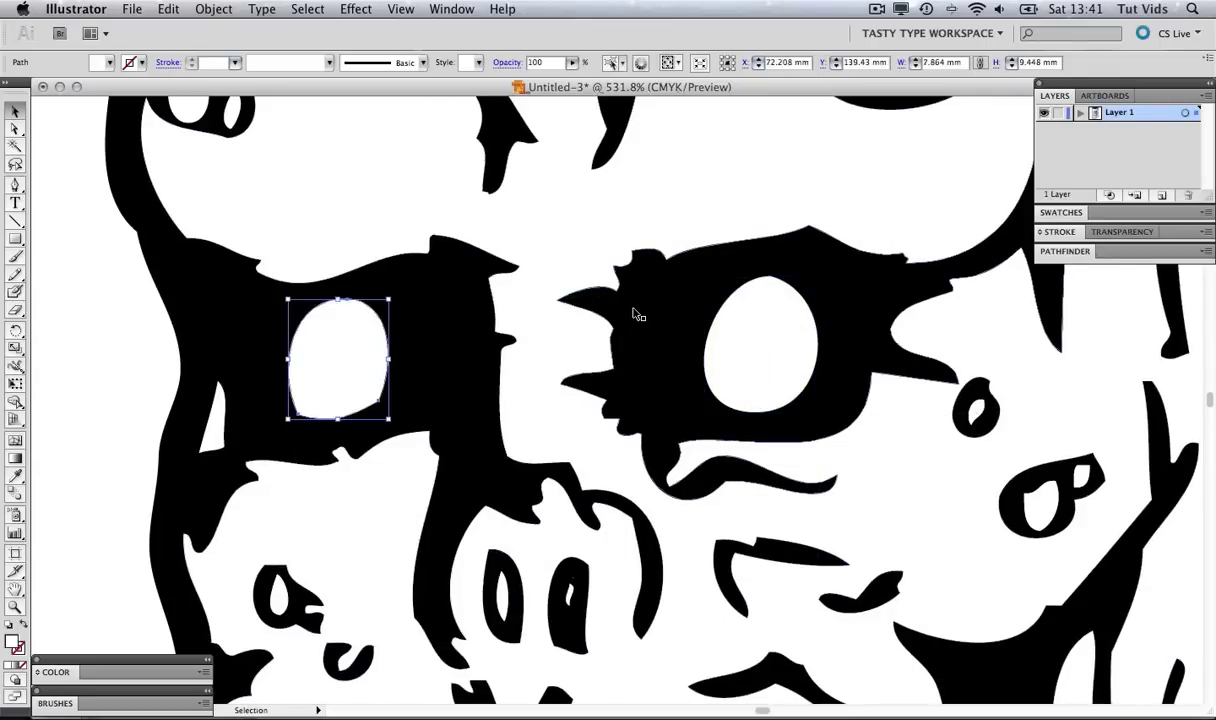
# Fine-tune the right eye's white oval size and position to match the left one
pyautogui.press('super+minus')
pyautogui.press('super+minus')
pyautogui.press('super+minus')
pyautogui.press('super+minus')
pyautogui.press('super+minus')
pyautogui.click(456, 280)
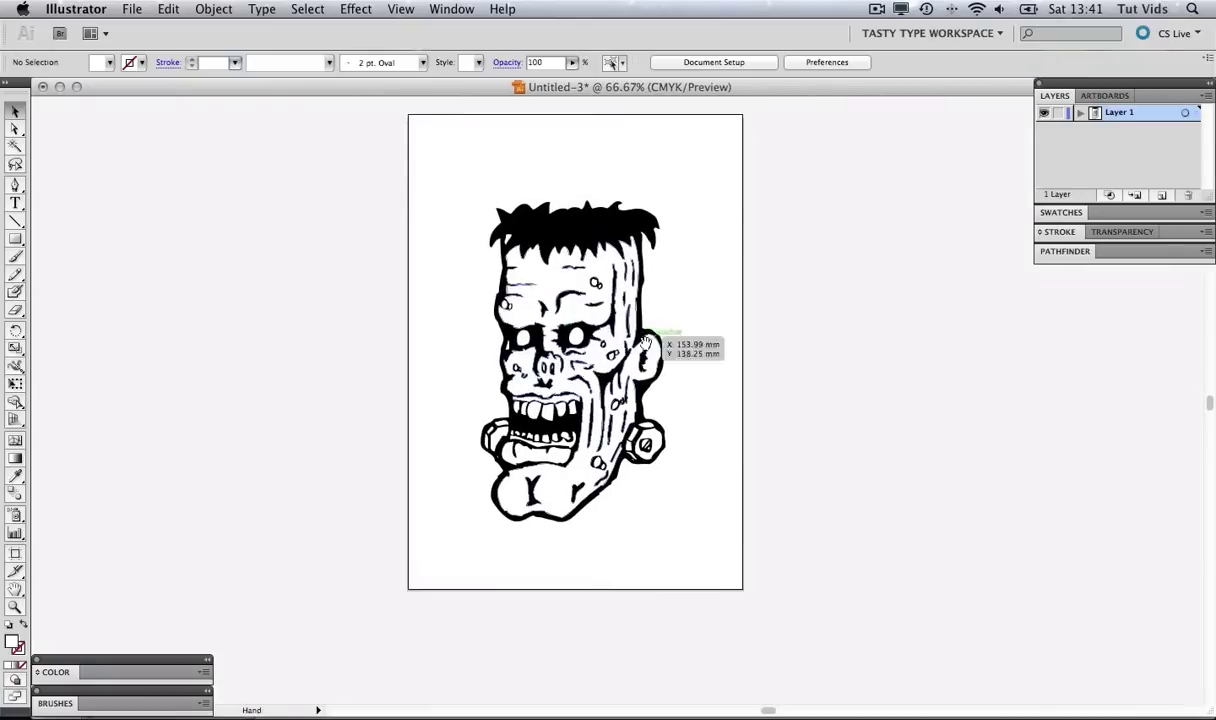
pyautogui.press('super+plus')
pyautogui.press('super+plus')
pyautogui.press('super+plus')
pyautogui.press('super+plus')
pyautogui.press('super+plus')
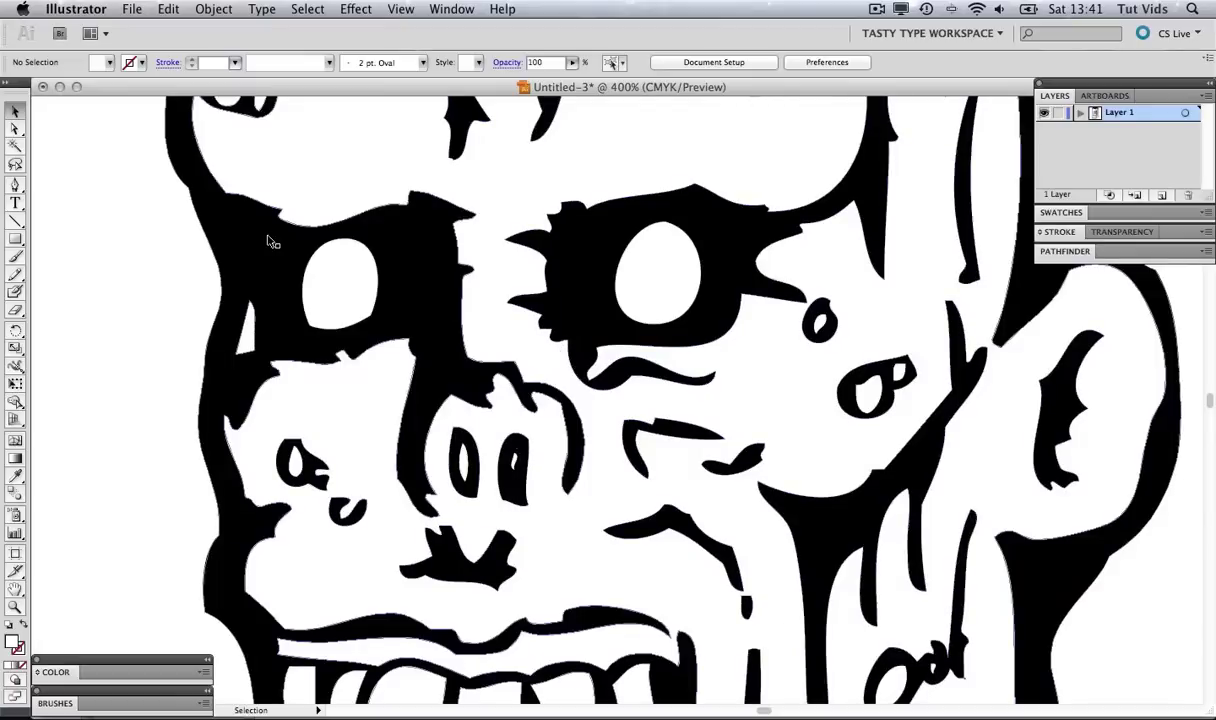
pyautogui.click(335, 285)
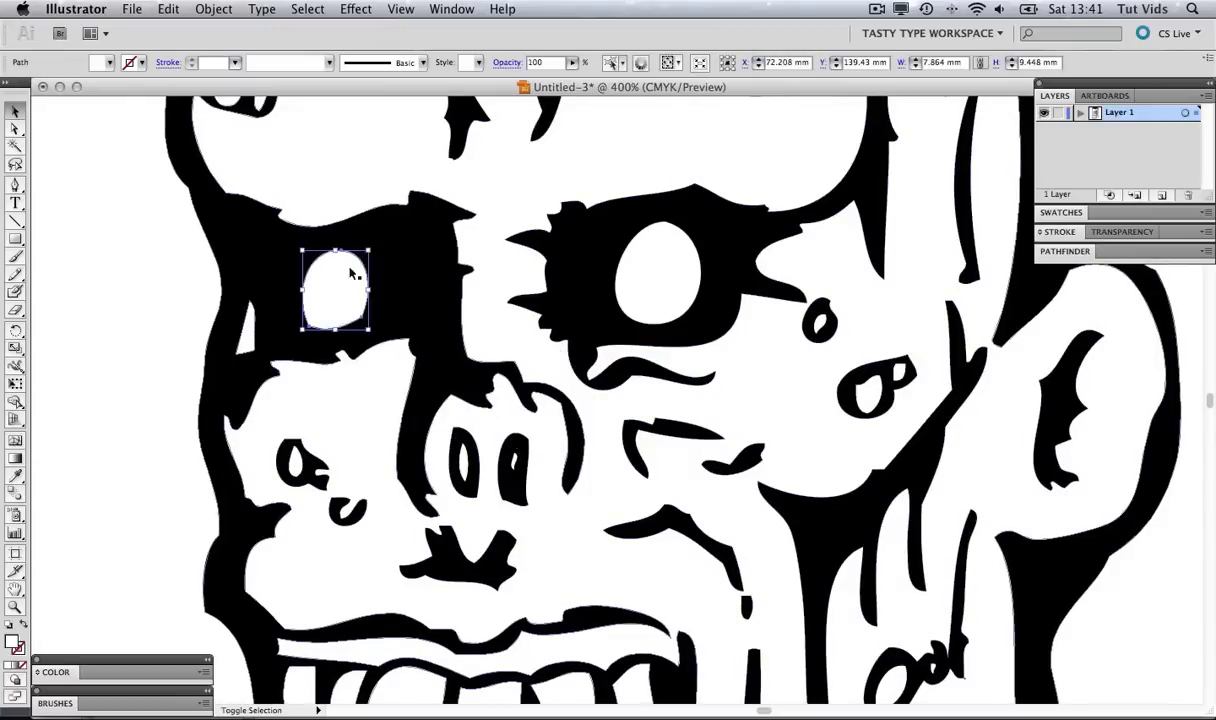
pyautogui.moveTo(333, 286); pyautogui.dragTo(656, 270)
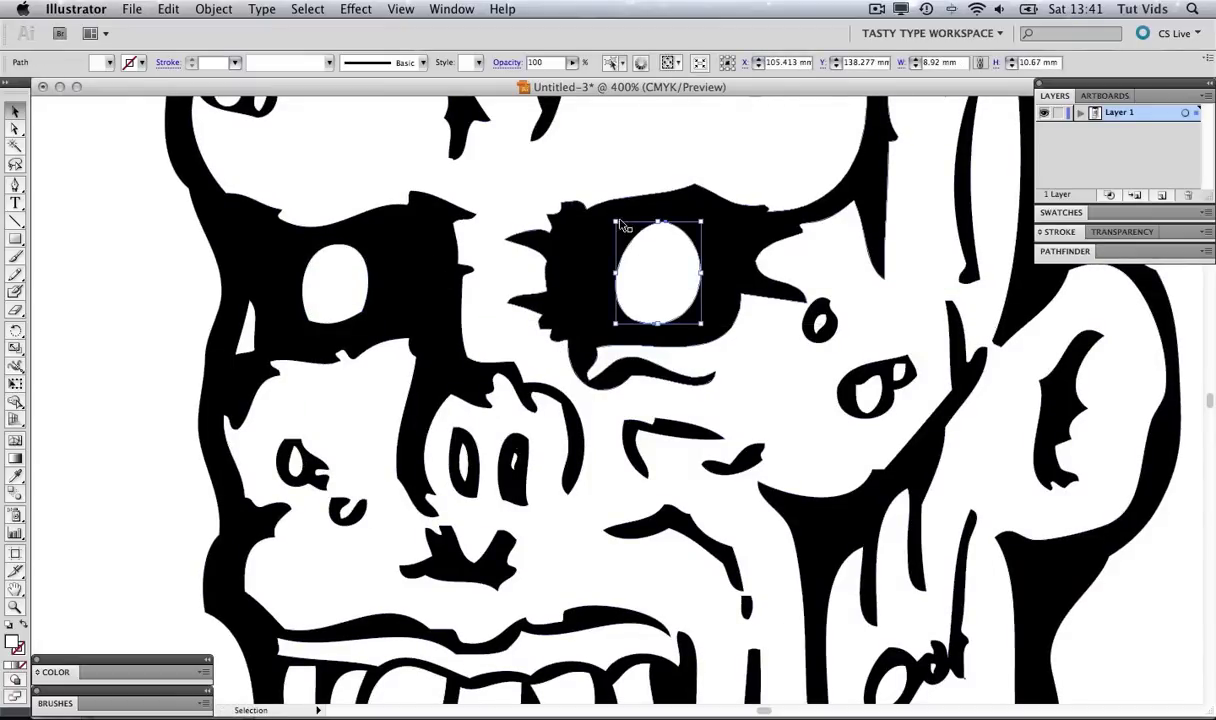
pyautogui.moveTo(620, 226); pyautogui.dragTo(628, 236)
pyautogui.moveTo(682, 274); pyautogui.dragTo(673, 270)
pyautogui.click(97, 255)
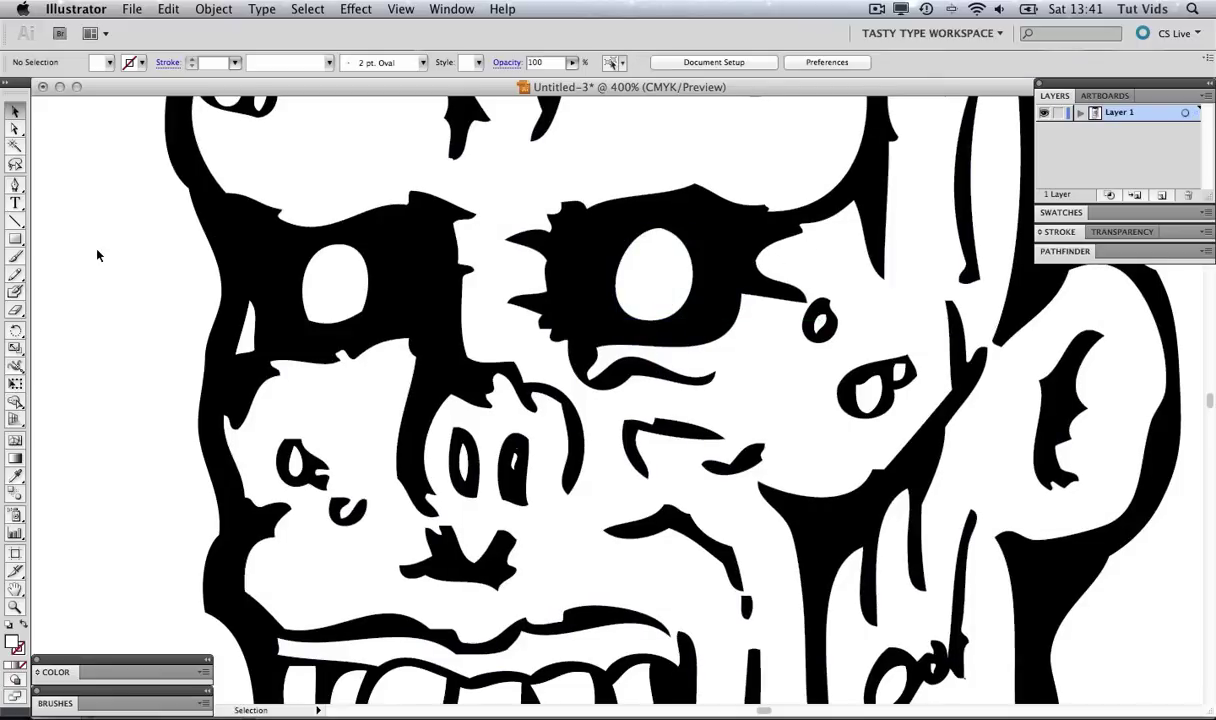
# Draw a small black-filled ellipse as the pupil in the left eye
pyautogui.moveTo(15, 238); pyautogui.dragTo(107, 276)
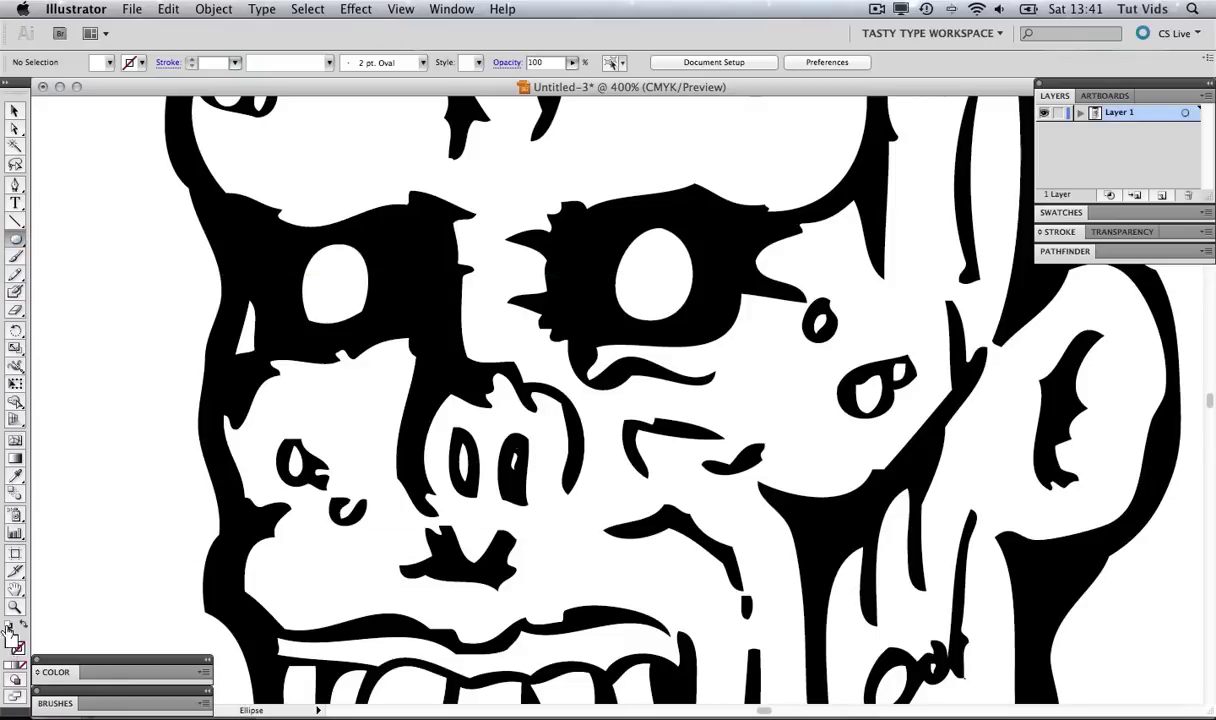
pyautogui.click(45, 674)
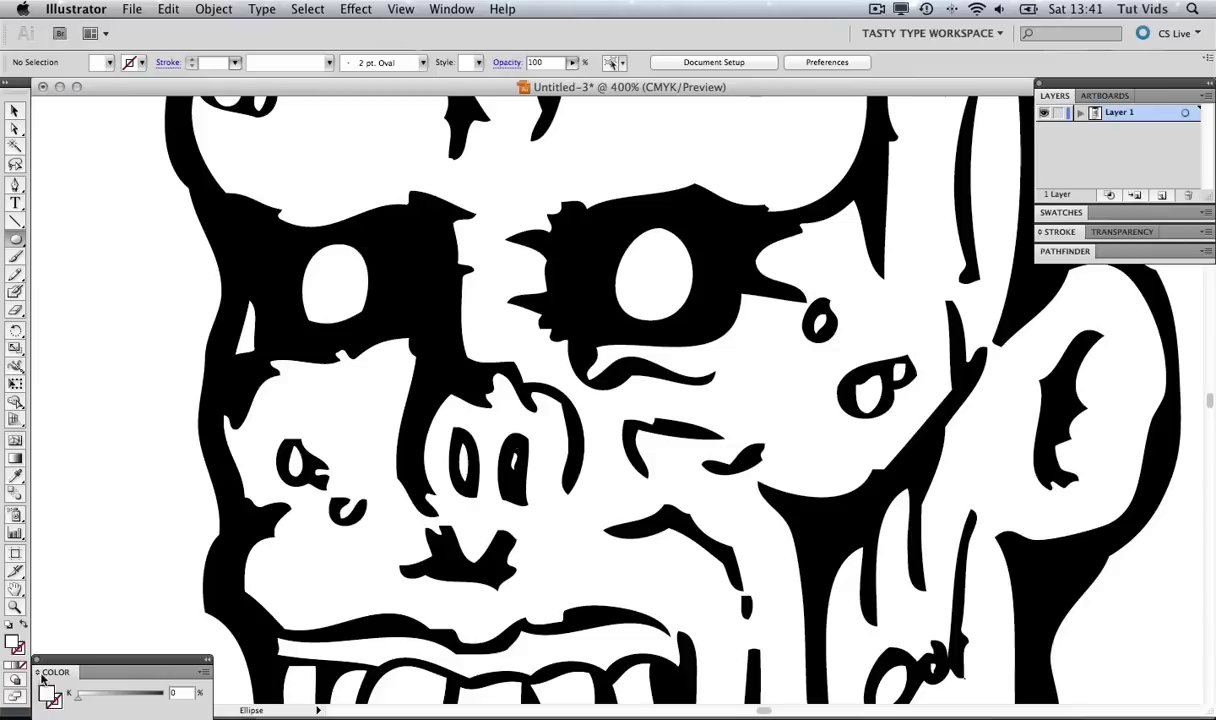
pyautogui.click(42, 676)
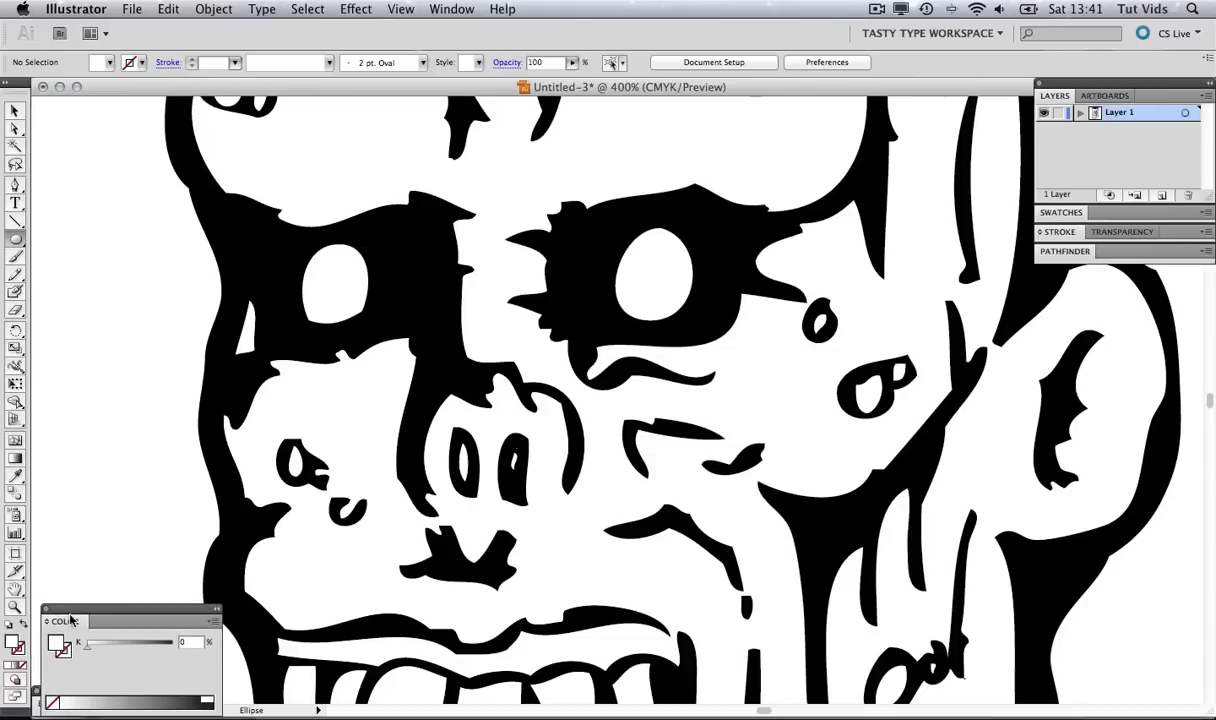
pyautogui.click(211, 700)
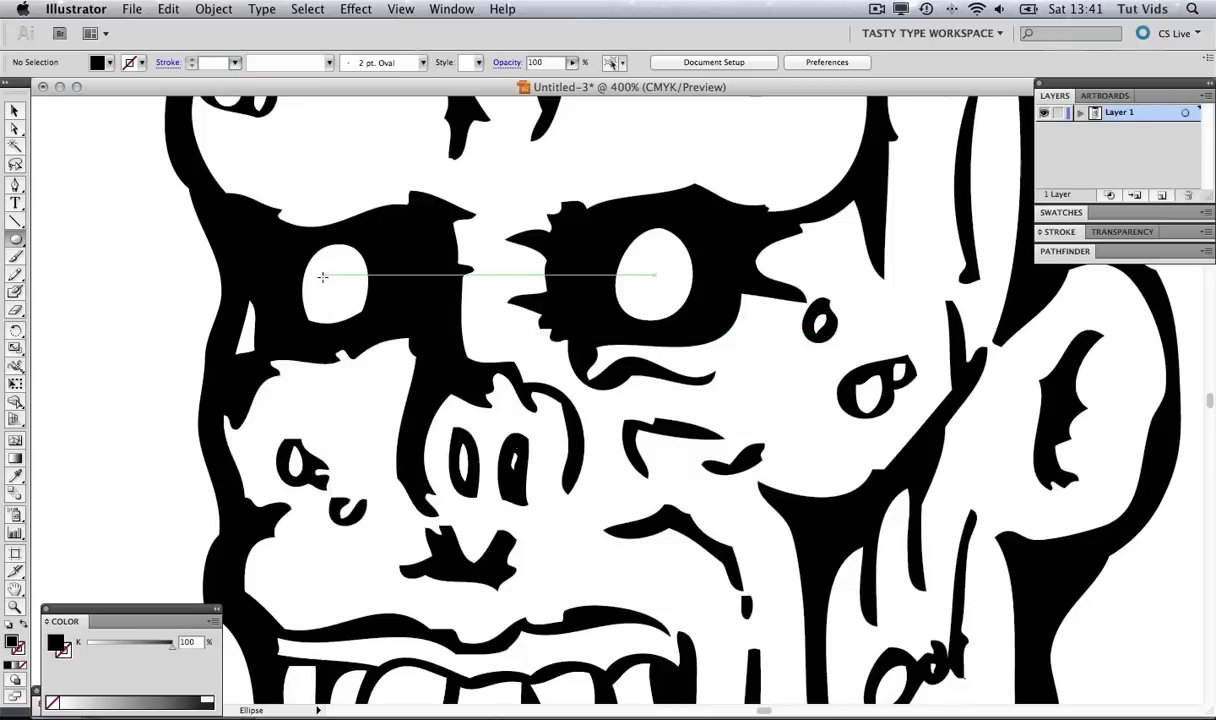
pyautogui.moveTo(322, 276); pyautogui.dragTo(344, 296)
# Copy and paste the pupil into the right eye, then fit the artboard in the window
pyautogui.click(15, 110)
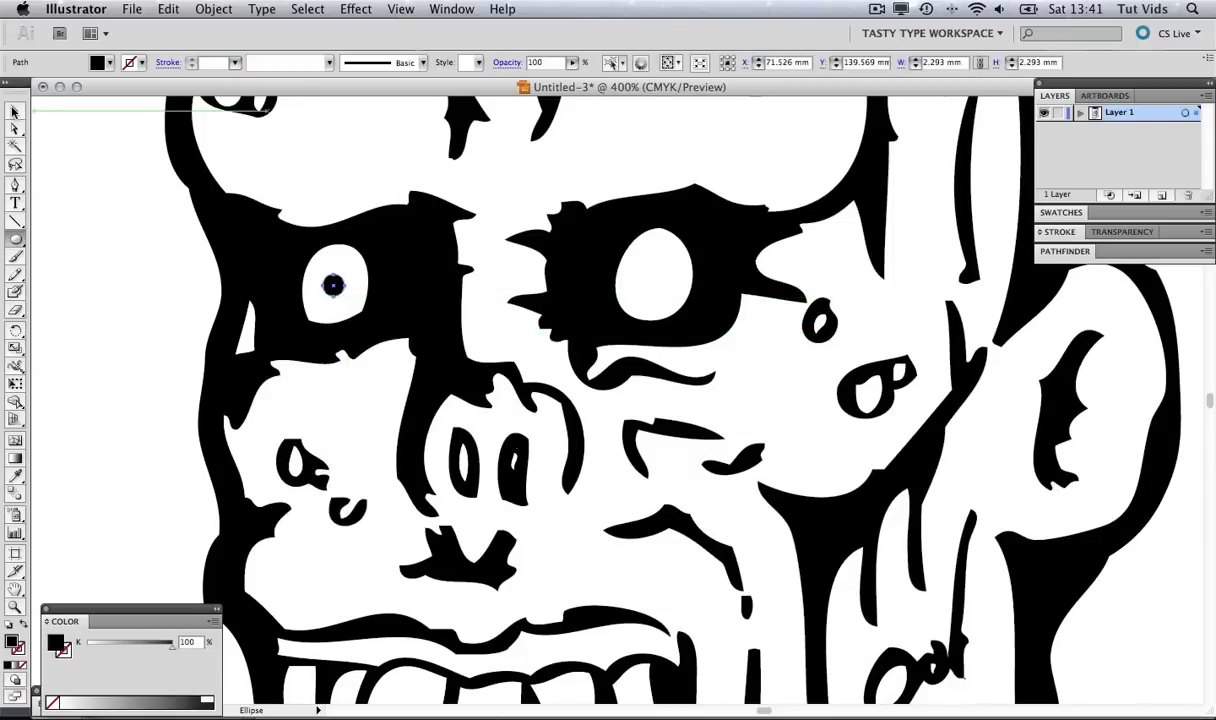
pyautogui.click(94, 123)
pyautogui.click(333, 286)
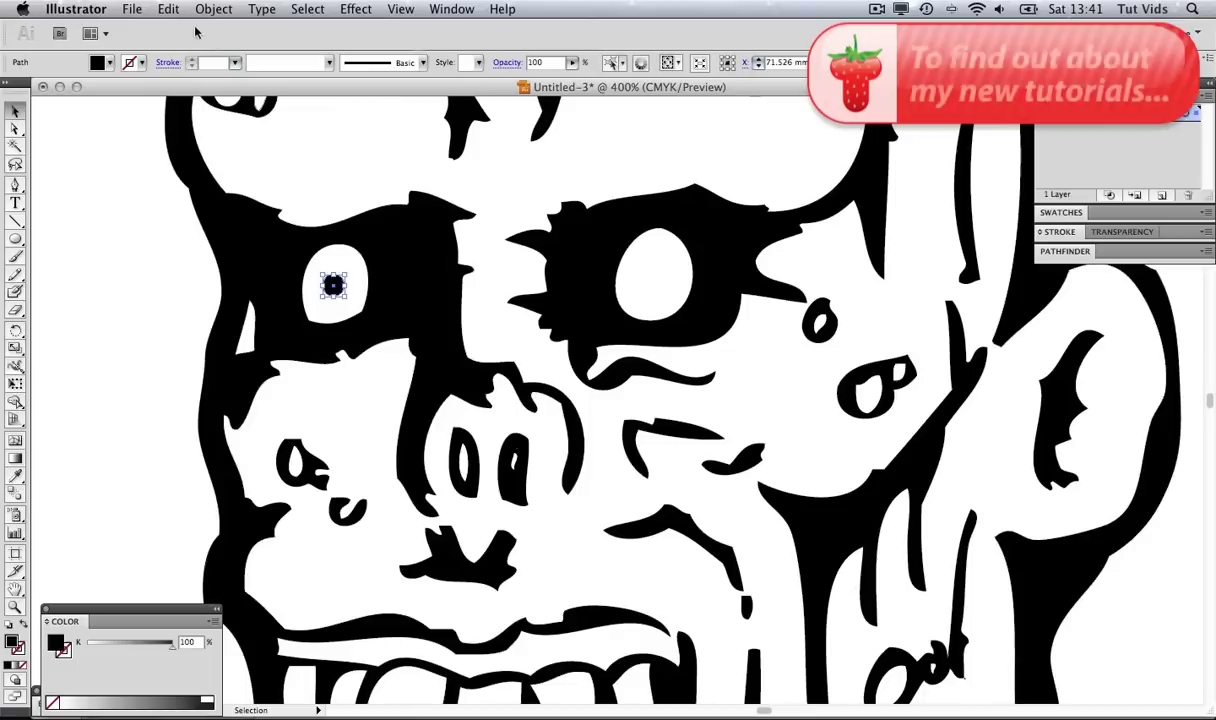
pyautogui.click(168, 9)
pyautogui.click(186, 85)
pyautogui.click(168, 9)
pyautogui.click(186, 102)
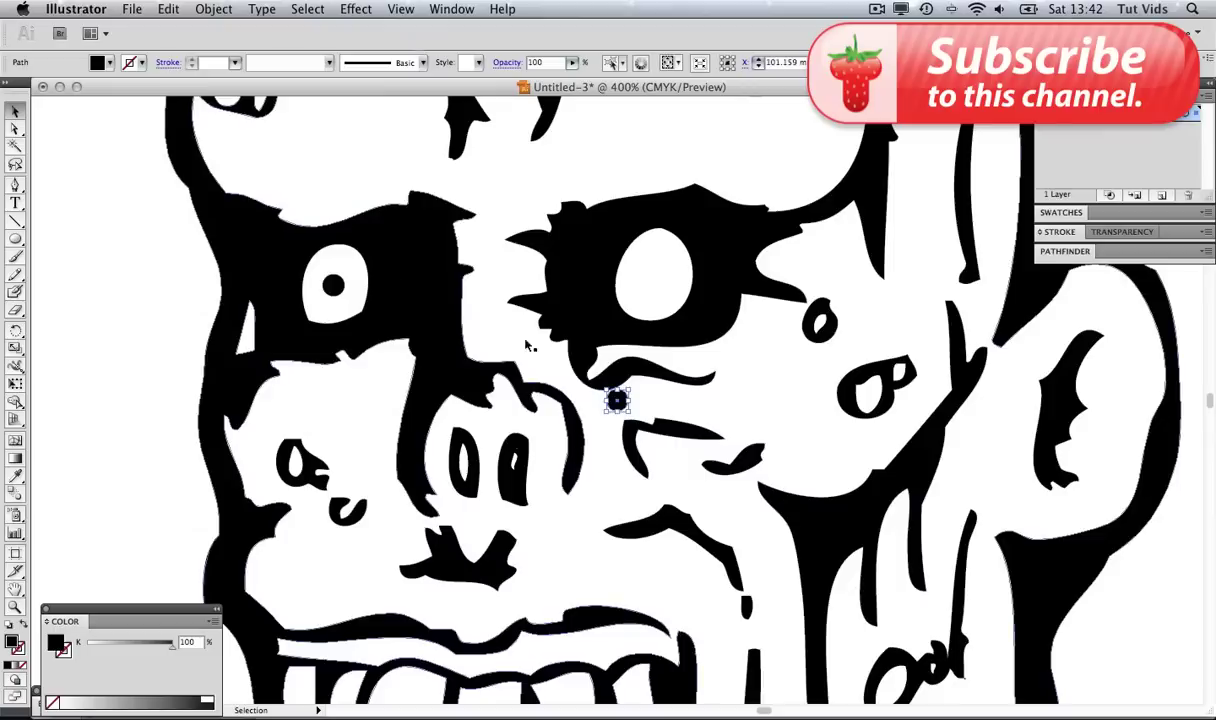
pyautogui.moveTo(619, 399); pyautogui.dragTo(651, 277)
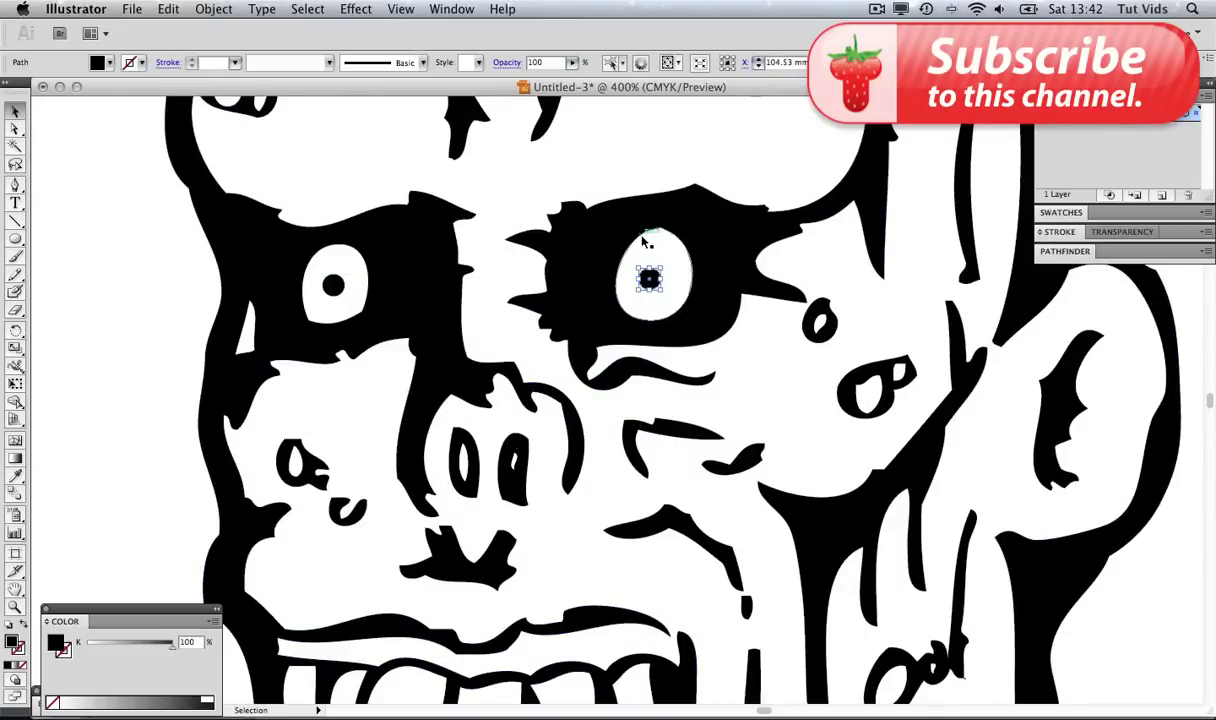
pyautogui.press('super+0')
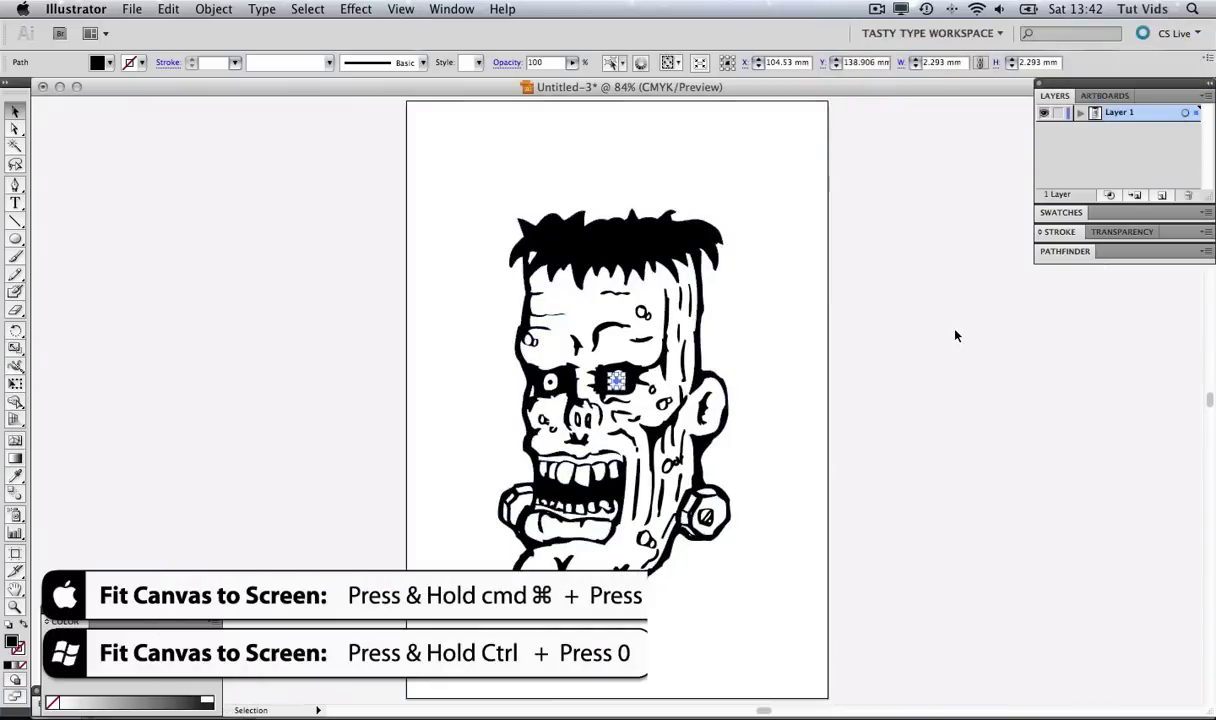
# Select all the artwork and shorten it vertically to about 115.73 × 191.2 mm
pyautogui.click(955, 336)
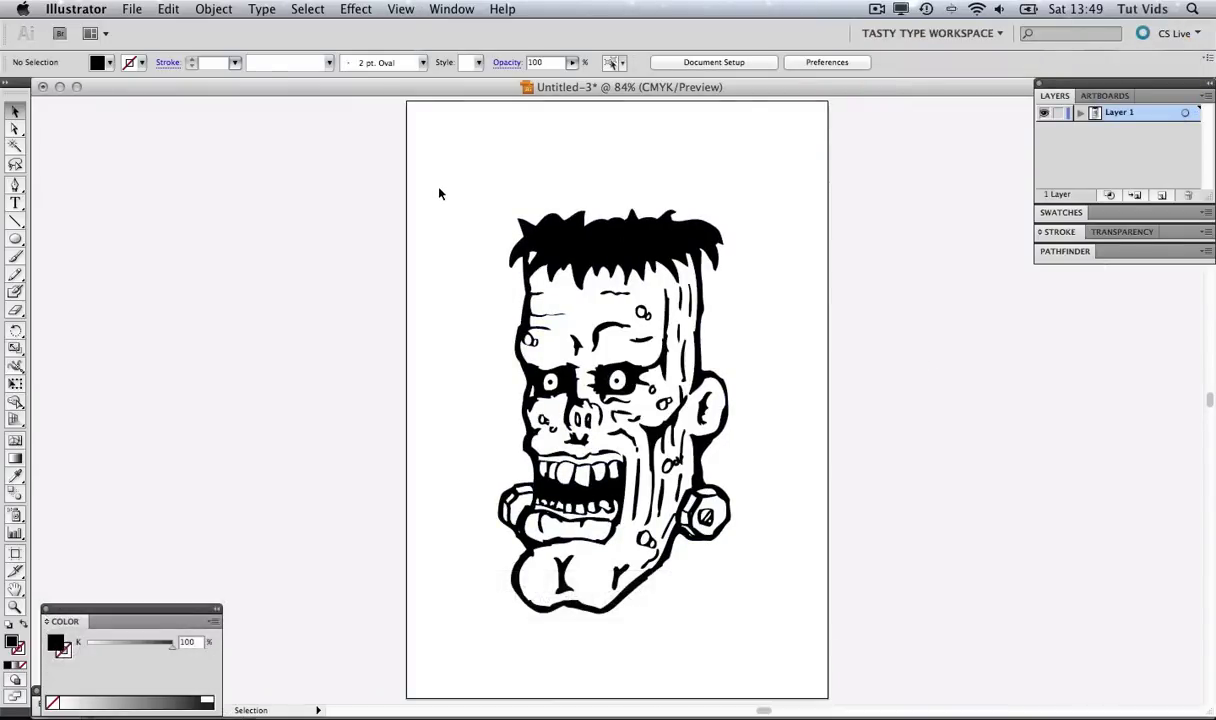
pyautogui.moveTo(440, 189); pyautogui.dragTo(763, 632)
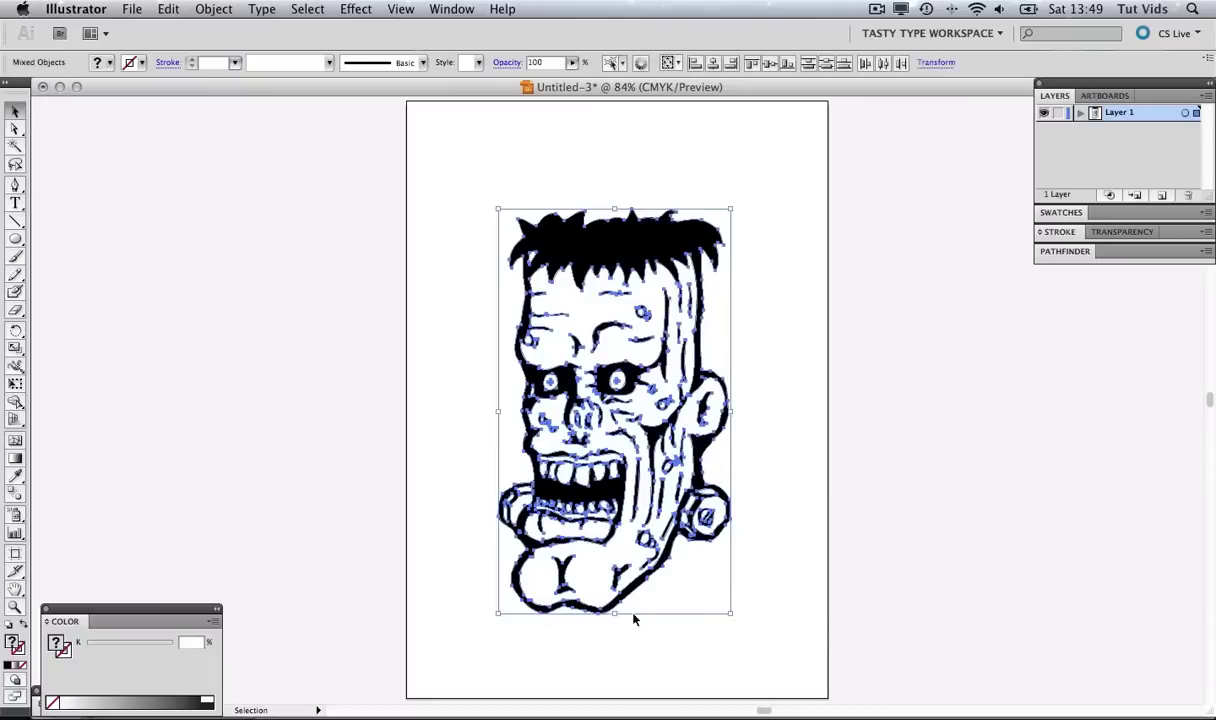
pyautogui.moveTo(615, 614)
pyautogui.mouseDown()
pyautogui.moveTo(640, 592)
pyautogui.moveTo(616, 589)
pyautogui.mouseUp()
pyautogui.click(664, 629)
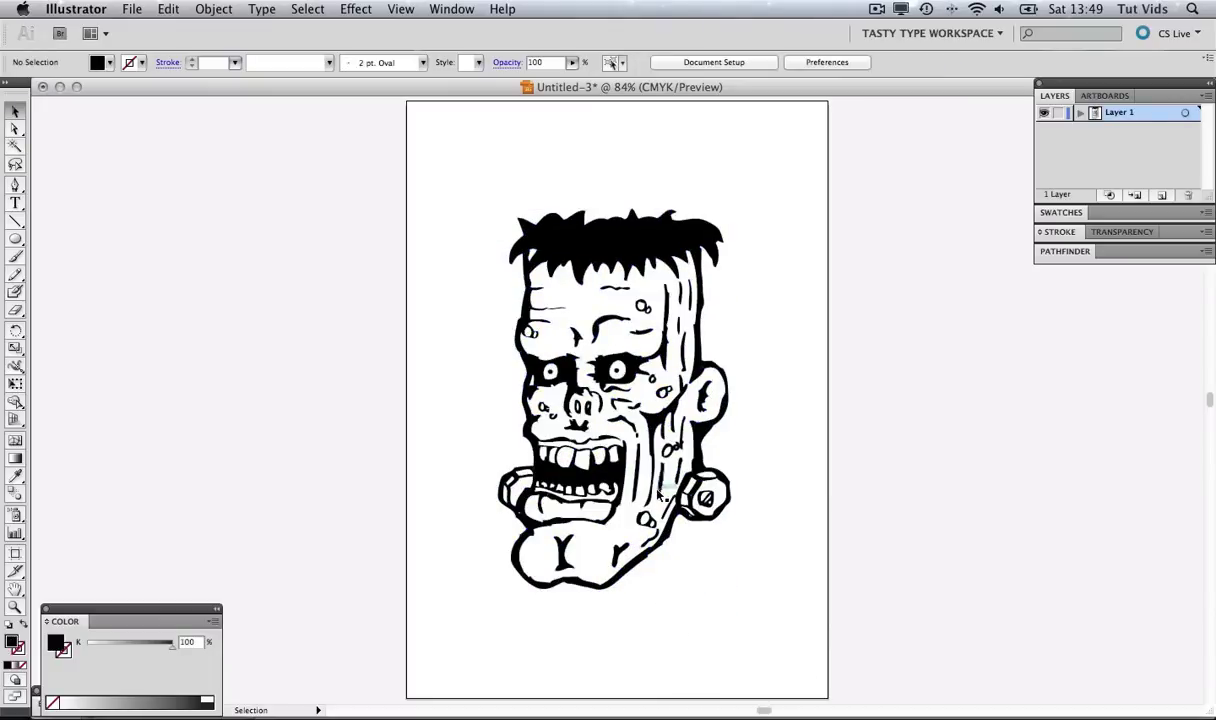
# Zoom in with a marquee around the Frankenstein head so it fills the view
pyautogui.press('z')
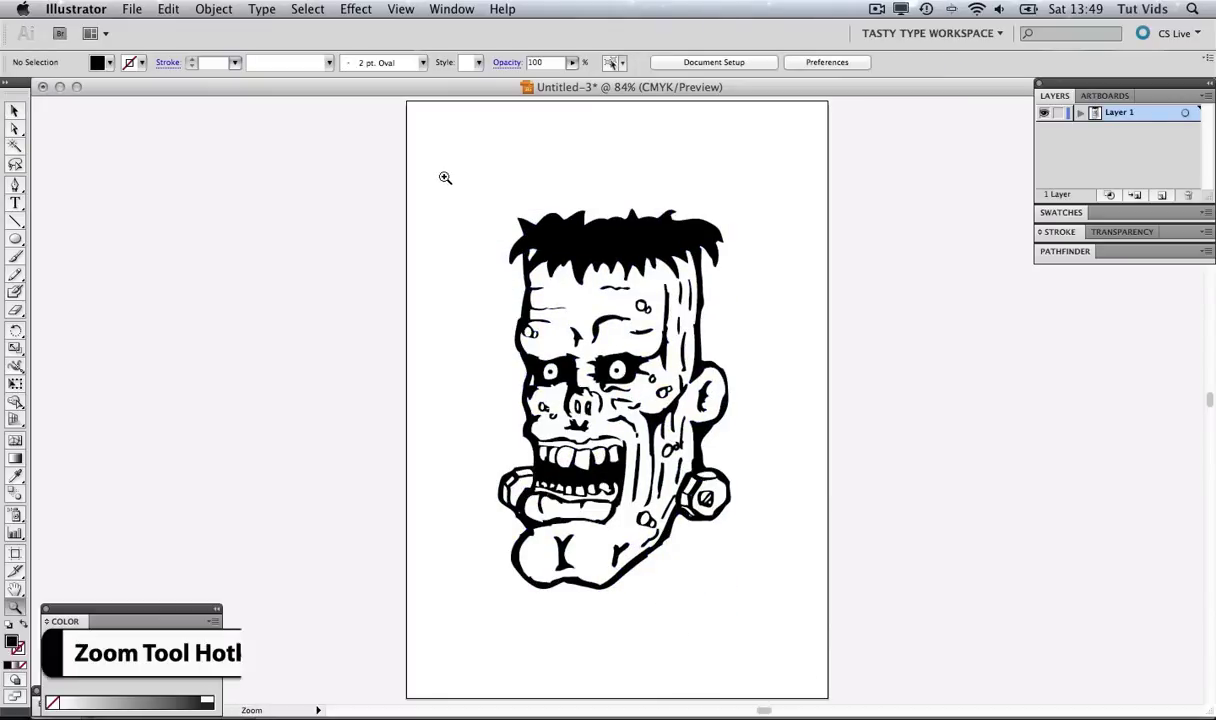
pyautogui.moveTo(445, 179); pyautogui.dragTo(810, 643)
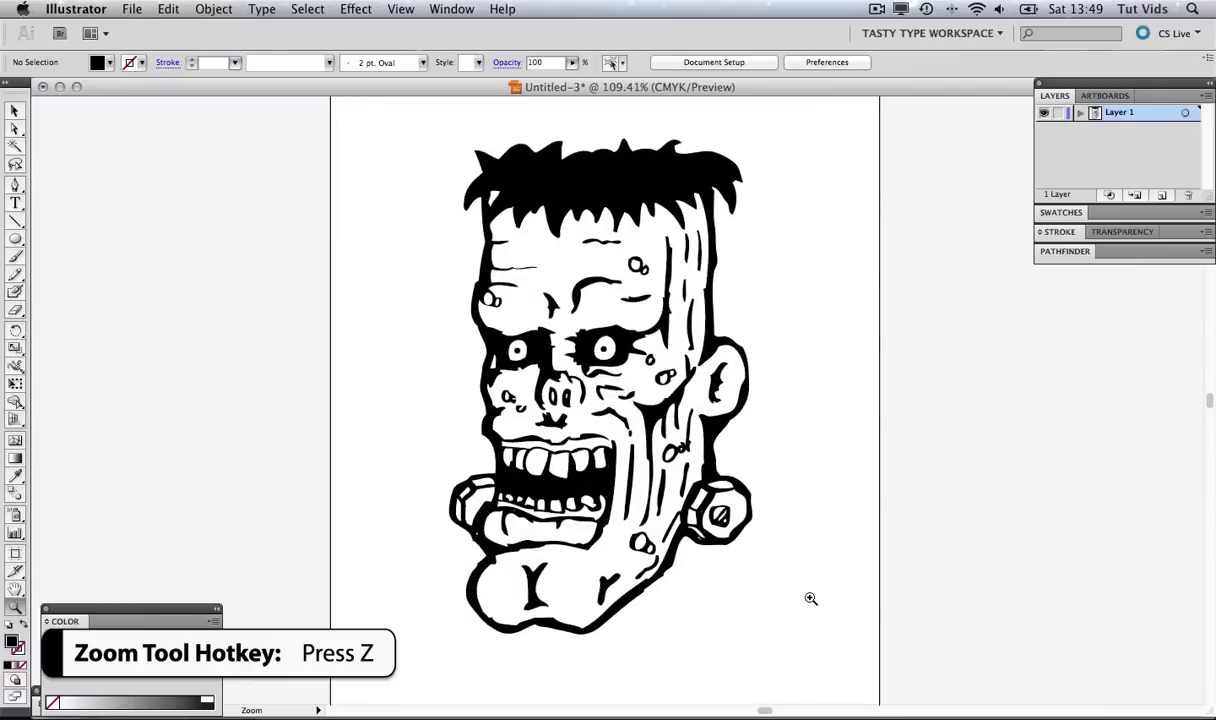